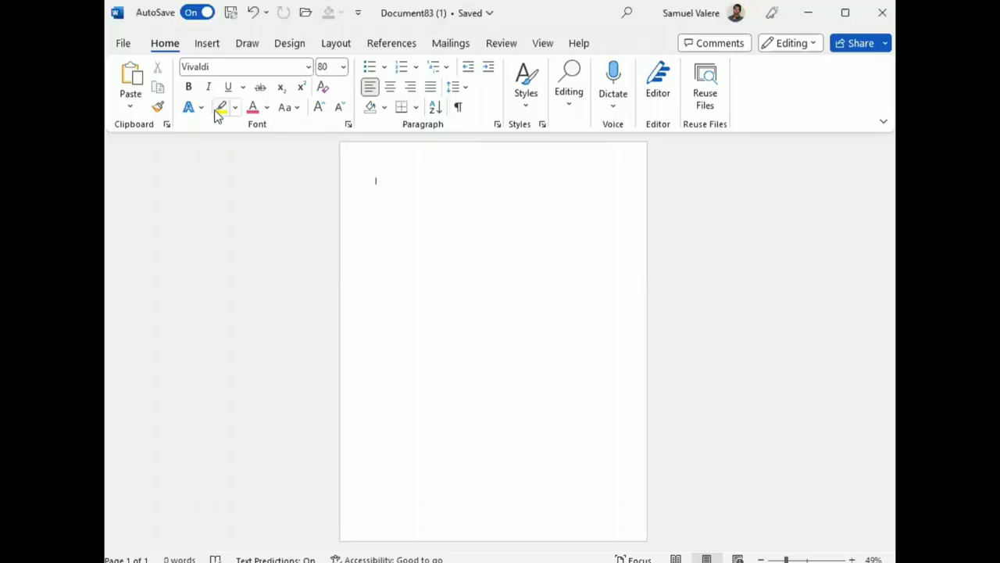
- Draw a rectangle shape stretching across the entire blank page
{"action": "left_click", "coordinate": [205, 47]}
{"action": "left_click", "coordinate": [273, 69]}
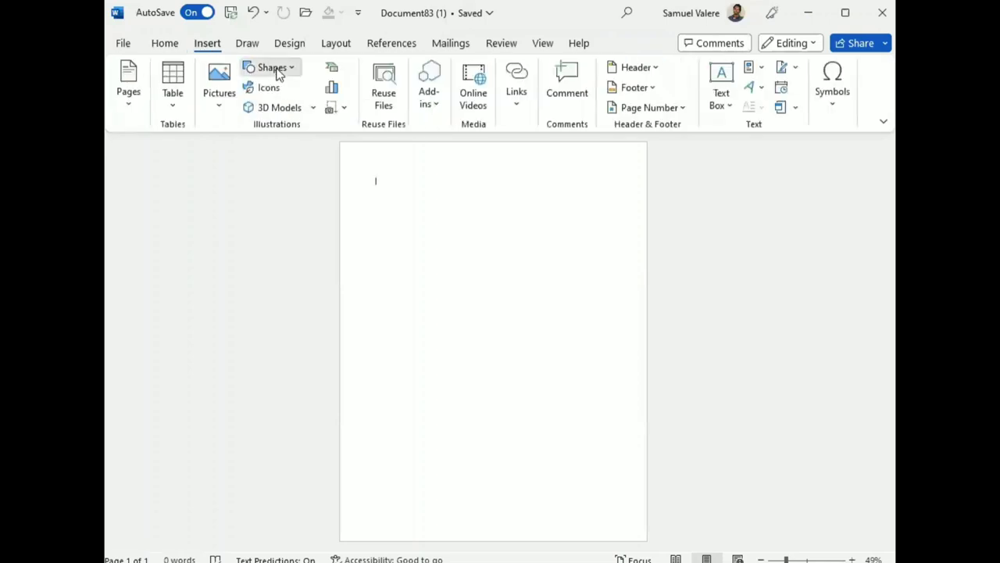
{"action": "left_click", "coordinate": [311, 114]}
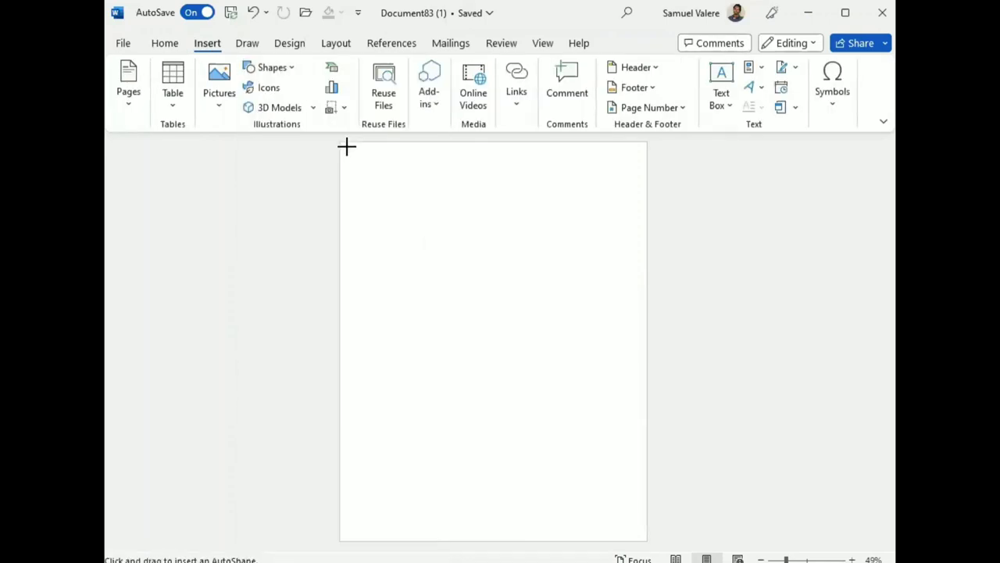
{"action": "left_click_drag", "start_coordinate": [342, 143], "coordinate": [647, 540]}
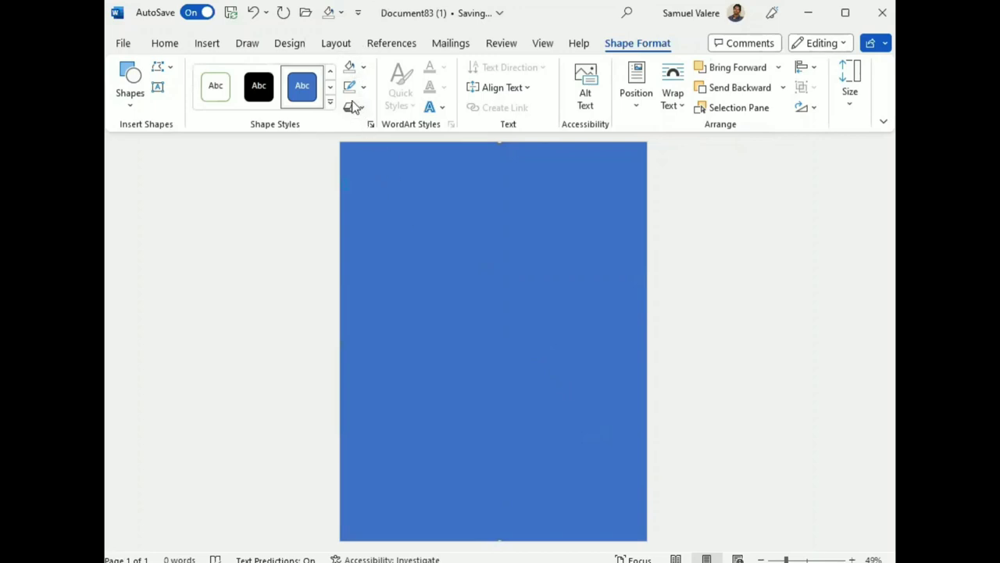
- Fill the page rectangle with White, Background 1, Darker 15%, then draw a thin vertical bar near the left edge
{"action": "left_click", "coordinate": [367, 68]}
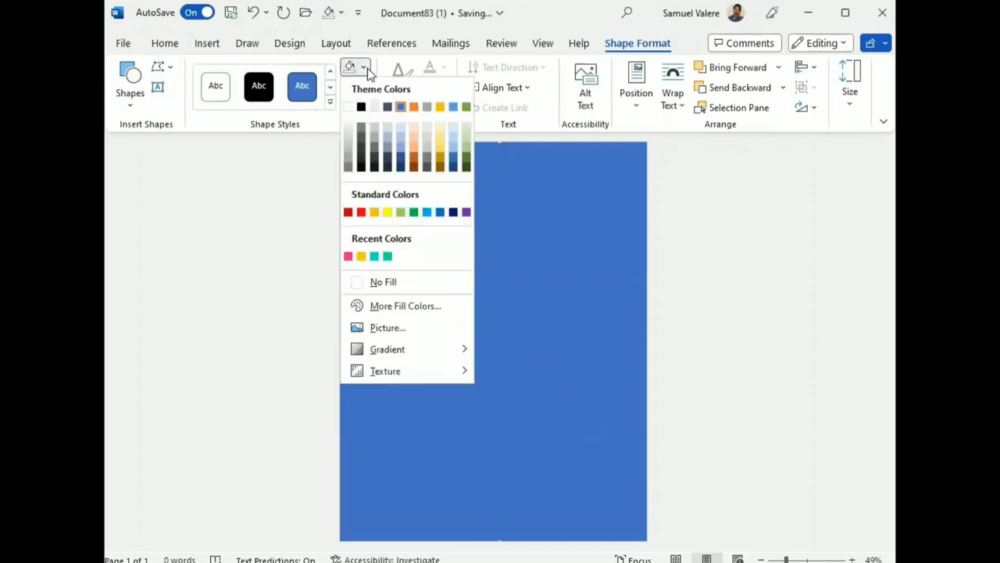
{"action": "left_click", "coordinate": [347, 138]}
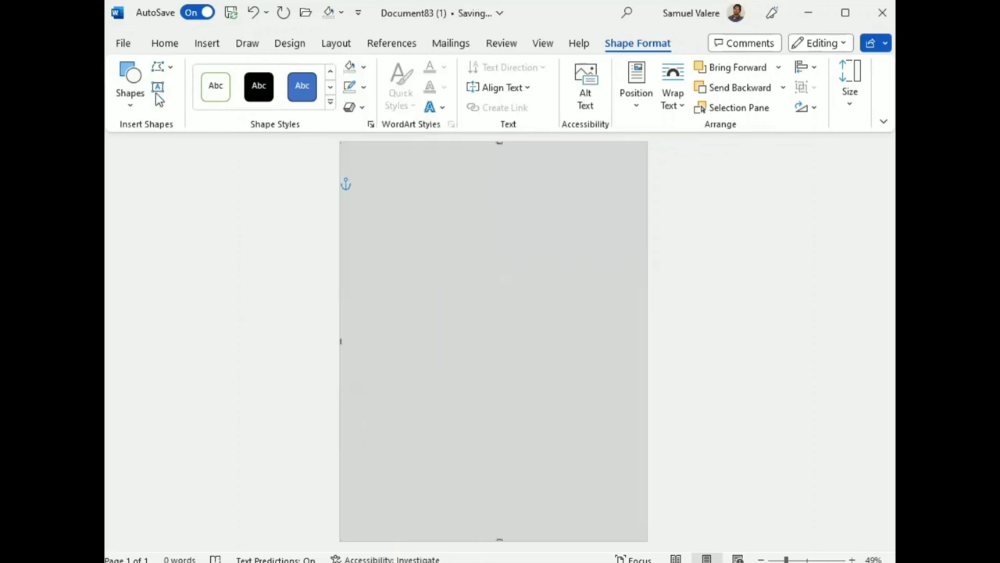
{"action": "left_click", "coordinate": [130, 92]}
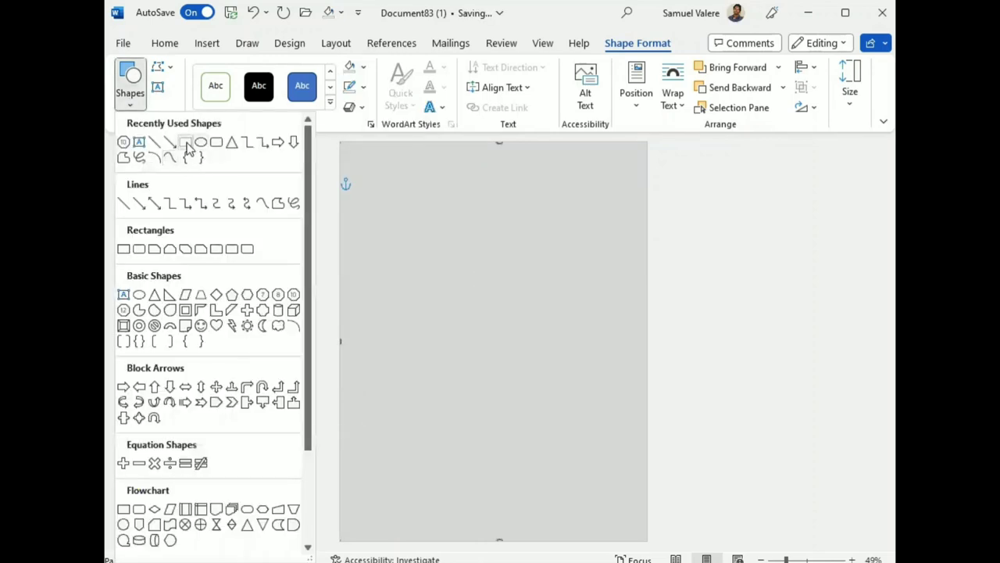
{"action": "left_click", "coordinate": [186, 142]}
{"action": "left_click_drag", "start_coordinate": [366, 158], "coordinate": [379, 489]}
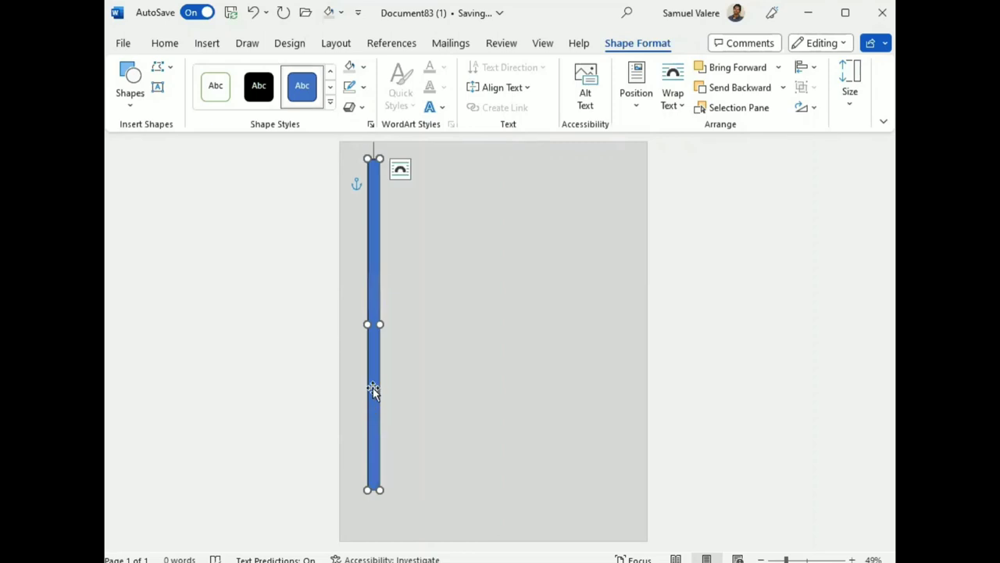
{"action": "mouse_move", "coordinate": [373, 388]}
{"action": "left_mouse_down"}
{"action": "mouse_move", "coordinate": [348, 441]}
{"action": "mouse_move", "coordinate": [368, 446]}
{"action": "left_mouse_up"}
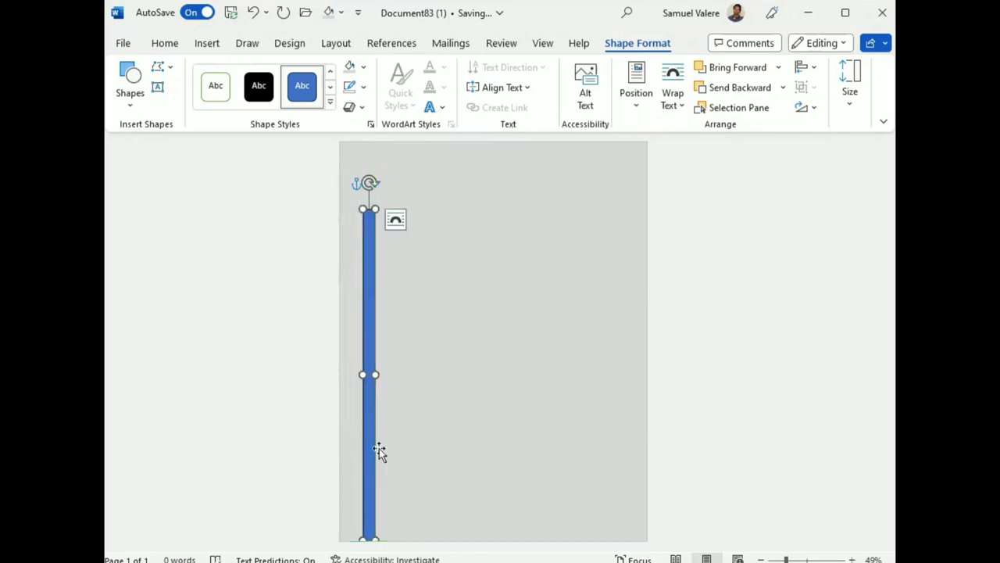
- Fill the thin vertical bar with the recent pink colour and adjust its width
{"action": "left_click", "coordinate": [365, 70]}
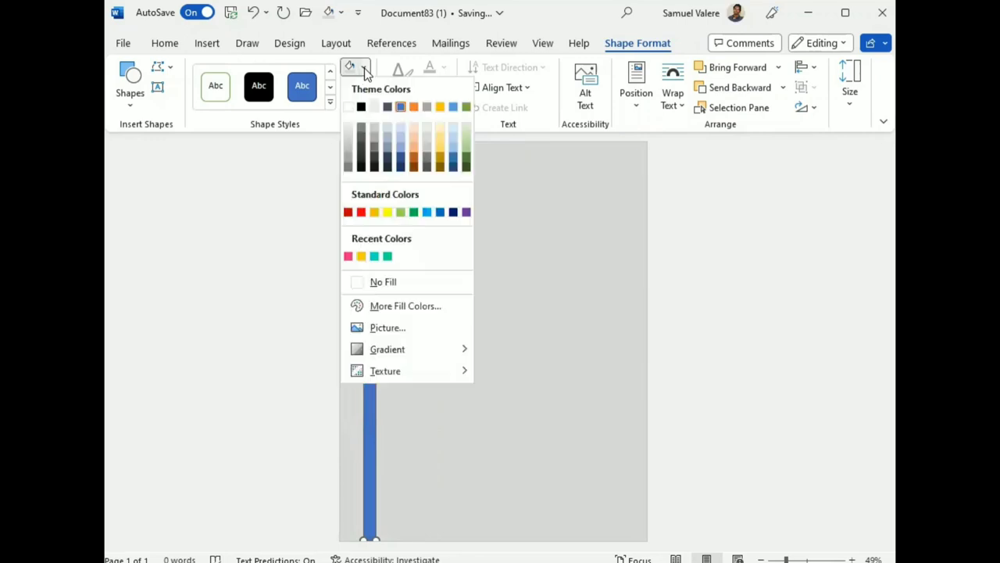
{"action": "left_click", "coordinate": [348, 258]}
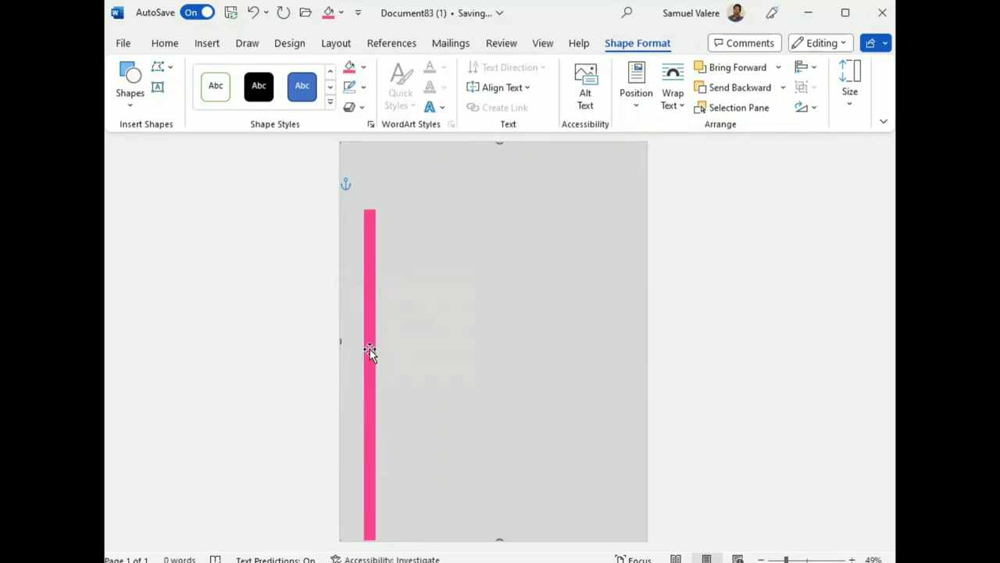
{"action": "left_click", "coordinate": [371, 369]}
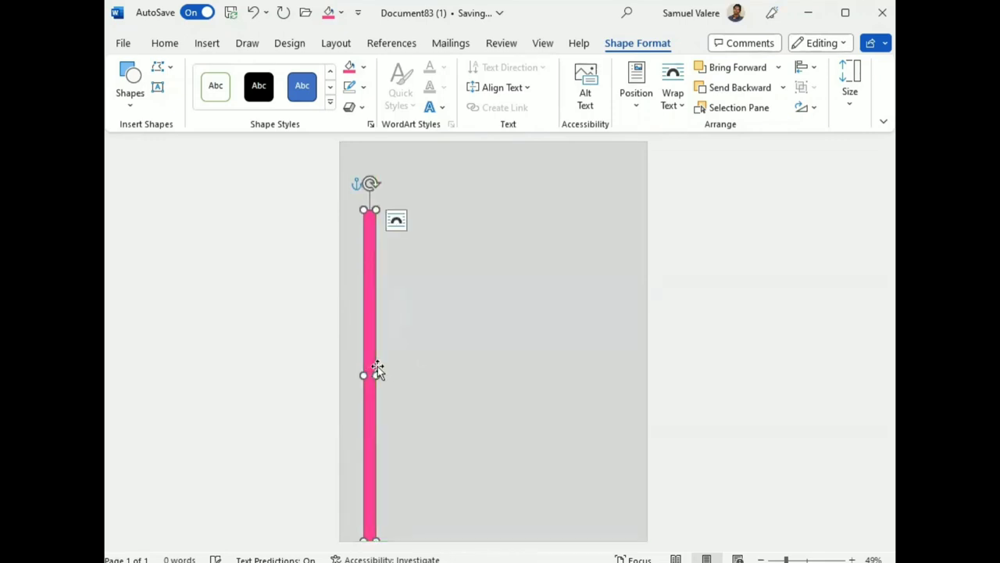
{"action": "left_click_drag", "start_coordinate": [375, 373], "coordinate": [366, 373]}
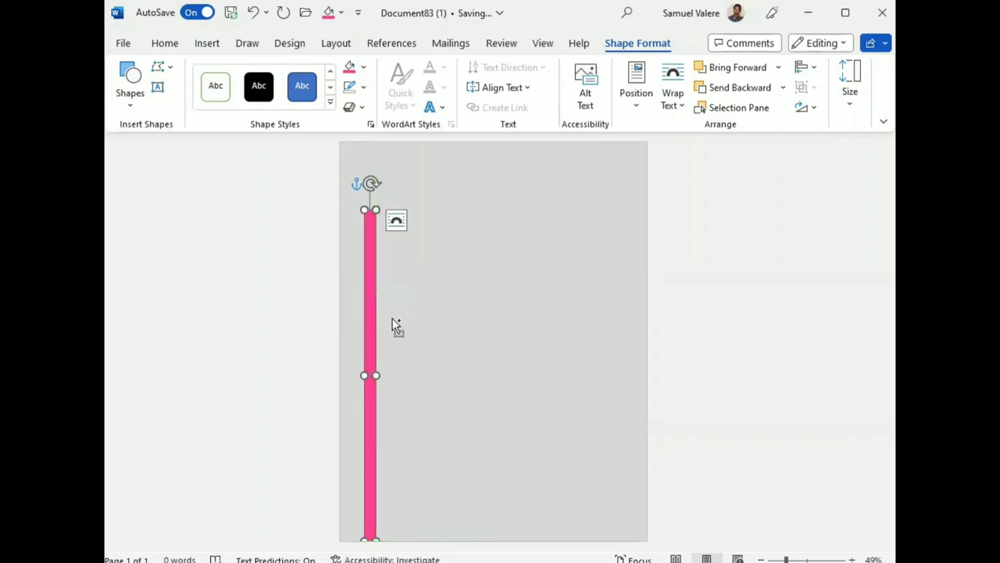
- Duplicate the pink bar, lower the copy's top, and move it beside the first bar
{"action": "mouse_move", "coordinate": [370, 327]}
{"action": "left_mouse_down"}
{"action": "mouse_move", "coordinate": [404, 322]}
{"action": "mouse_move", "coordinate": [401, 304]}
{"action": "left_mouse_up"}
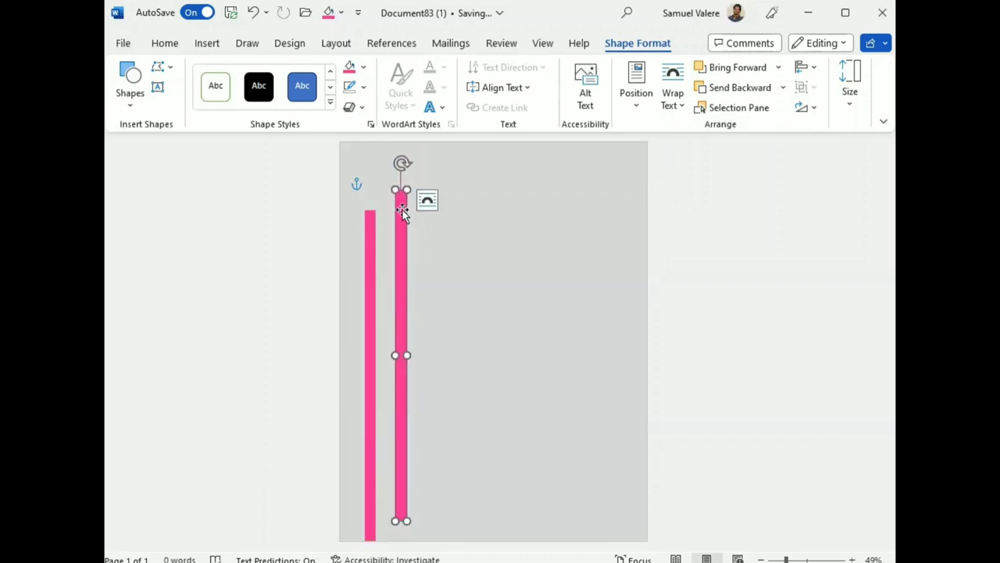
{"action": "mouse_move", "coordinate": [402, 194]}
{"action": "left_mouse_down"}
{"action": "mouse_move", "coordinate": [399, 238]}
{"action": "mouse_move", "coordinate": [399, 228]}
{"action": "left_mouse_up"}
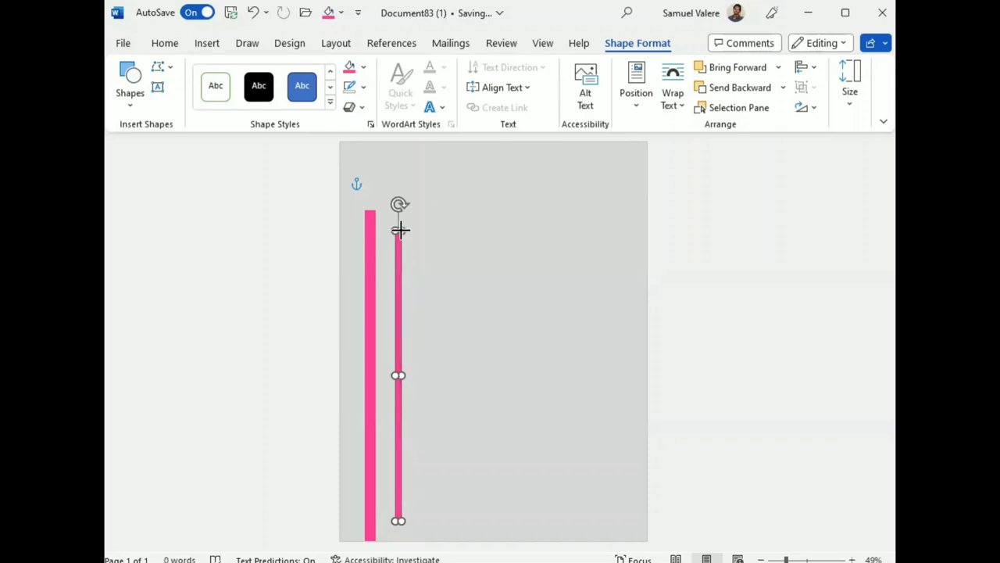
{"action": "left_click_drag", "start_coordinate": [400, 374], "coordinate": [399, 374]}
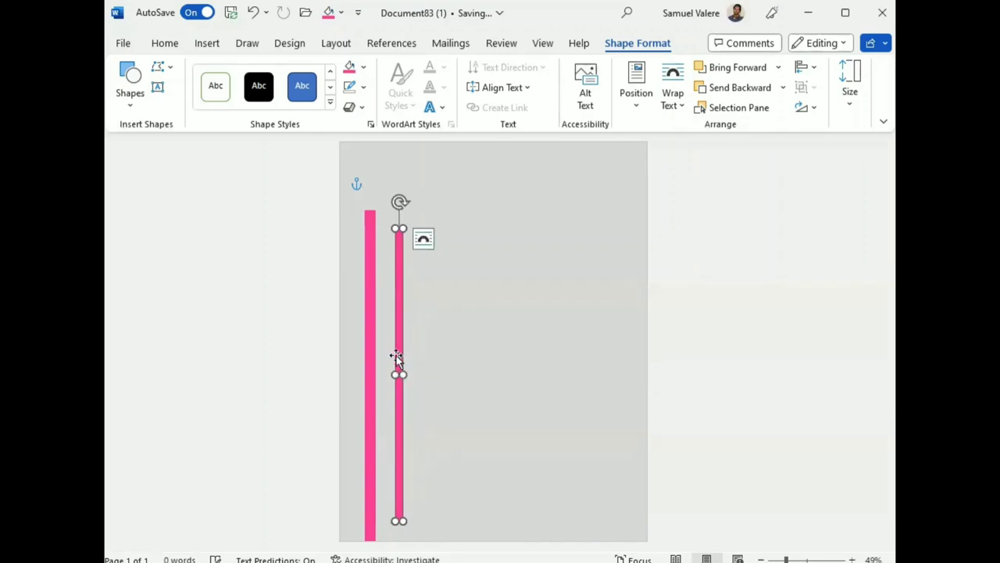
{"action": "mouse_move", "coordinate": [399, 350]}
{"action": "left_mouse_down"}
{"action": "mouse_move", "coordinate": [378, 354]}
{"action": "mouse_move", "coordinate": [381, 366]}
{"action": "left_mouse_up"}
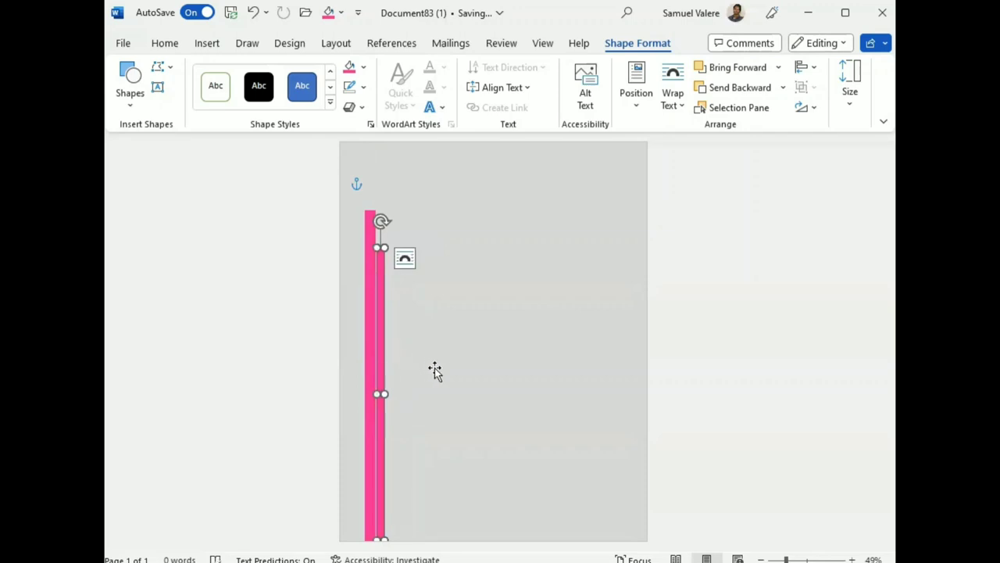
- Check the shorter bar's alignment against the first, leaving it selected
{"action": "left_click", "coordinate": [436, 373]}
{"action": "left_click", "coordinate": [382, 383]}
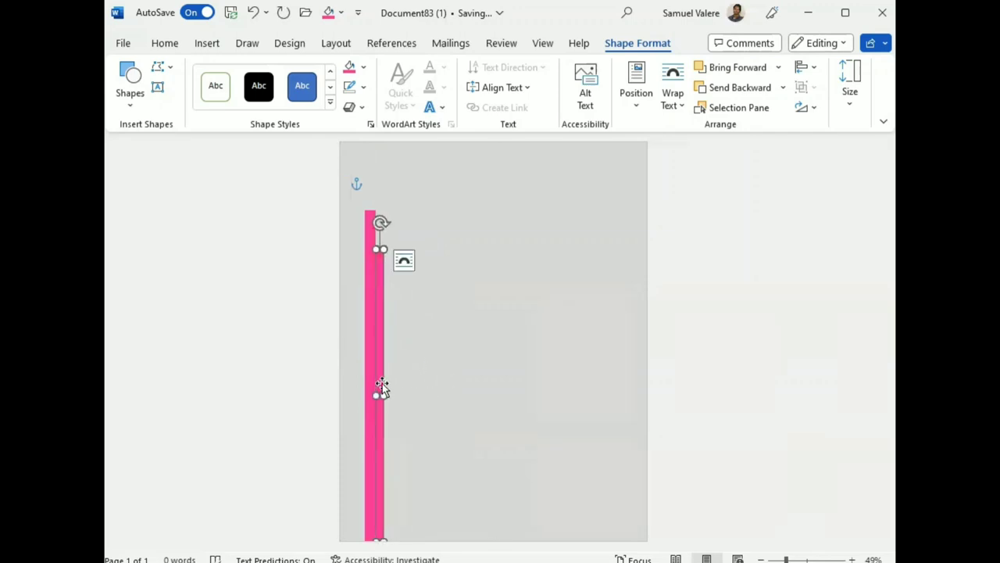
{"action": "left_click", "coordinate": [415, 380]}
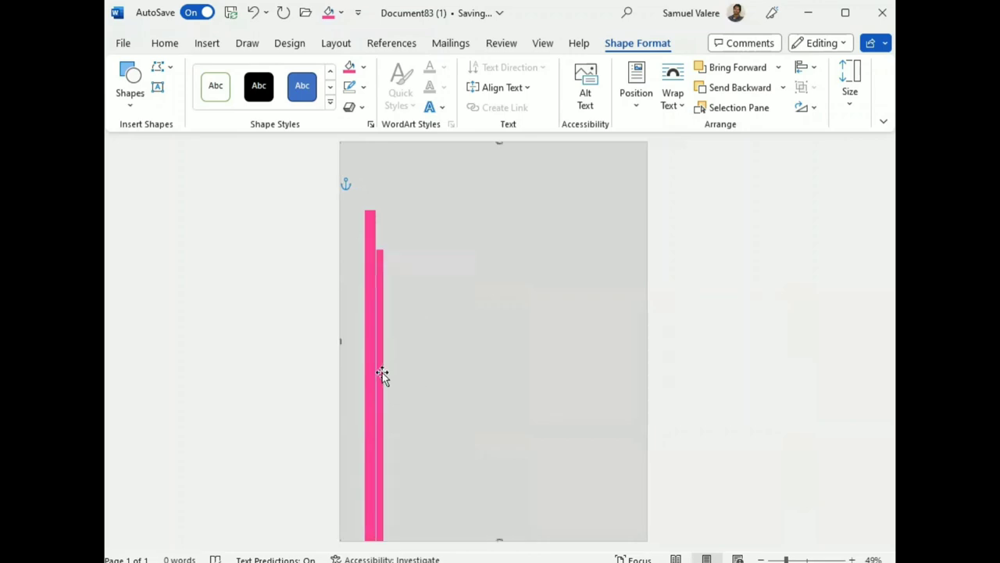
{"action": "left_click", "coordinate": [383, 374]}
{"action": "left_click", "coordinate": [390, 370]}
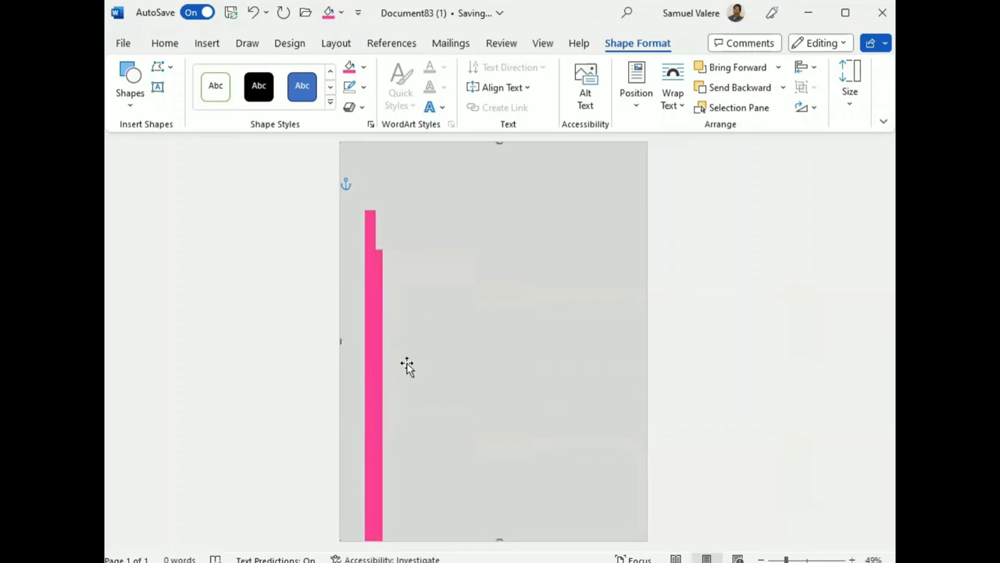
{"action": "left_click", "coordinate": [376, 284]}
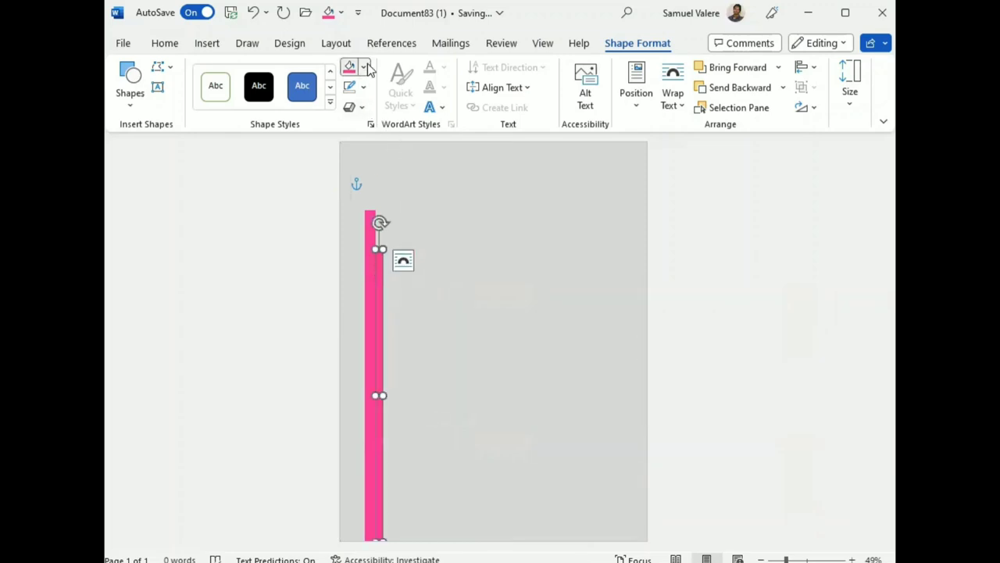
- Fill the shorter bar with the recent yellow colour
{"action": "left_click", "coordinate": [363, 67]}
{"action": "left_click", "coordinate": [361, 257]}
{"action": "left_click", "coordinate": [459, 411]}
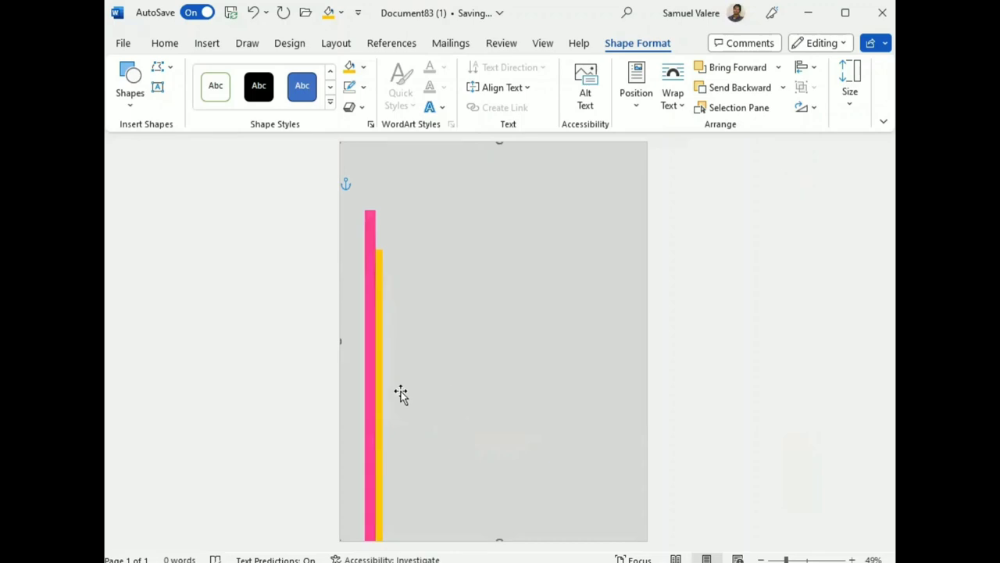
- Group the yellow and pink bars and nudge the group left to the page edge
{"action": "left_click", "coordinate": [381, 360]}
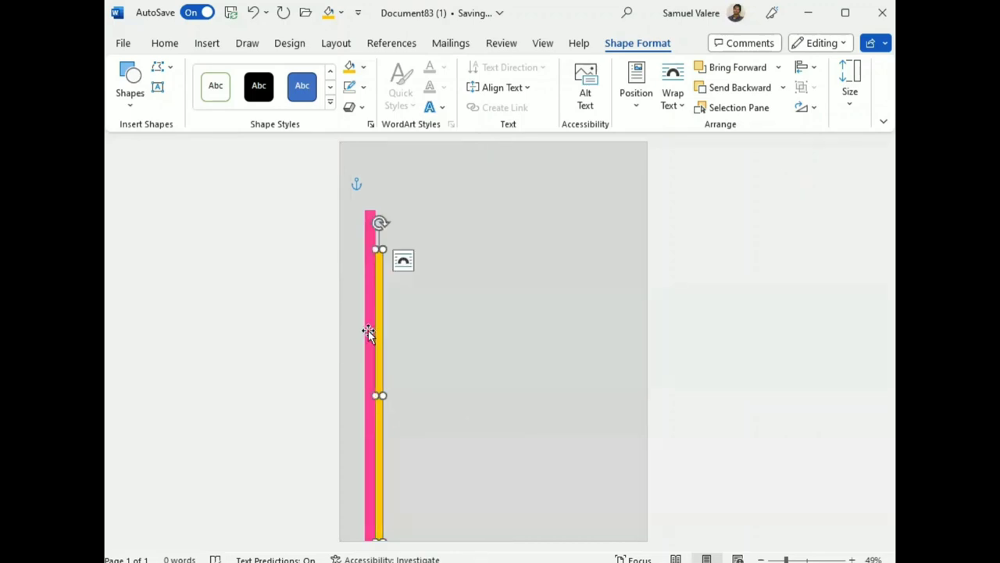
{"action": "left_click", "coordinate": [368, 333], "text": "shift"}
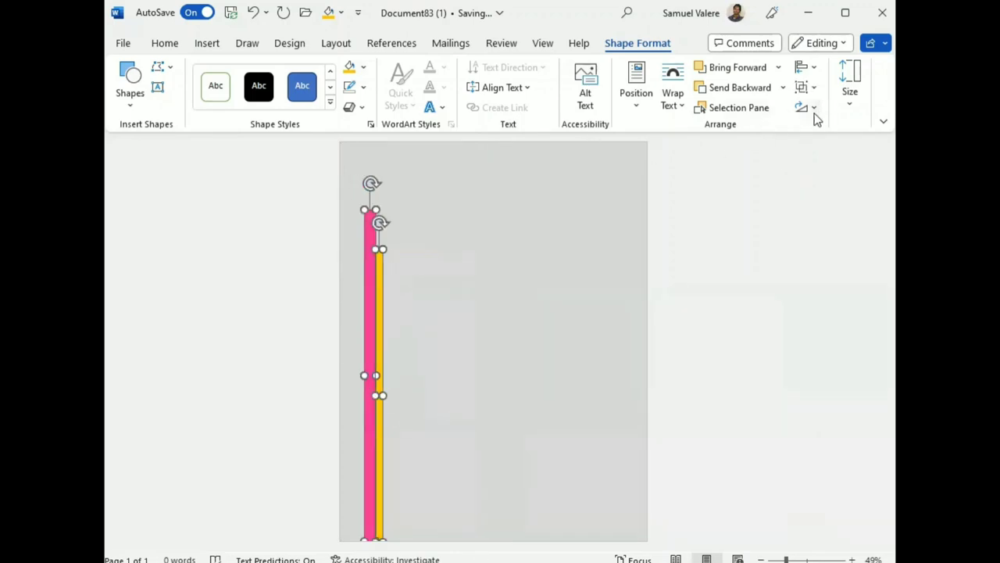
{"action": "left_click", "coordinate": [813, 87]}
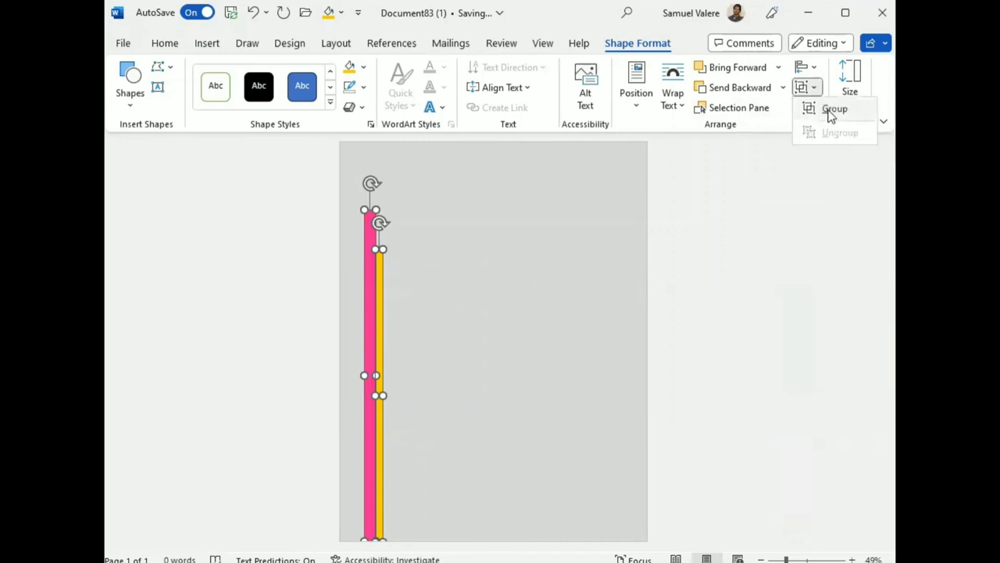
{"action": "left_click", "coordinate": [831, 107]}
{"action": "key", "text": "Left"}
{"action": "key", "text": "Left"}
{"action": "key", "text": "Left"}
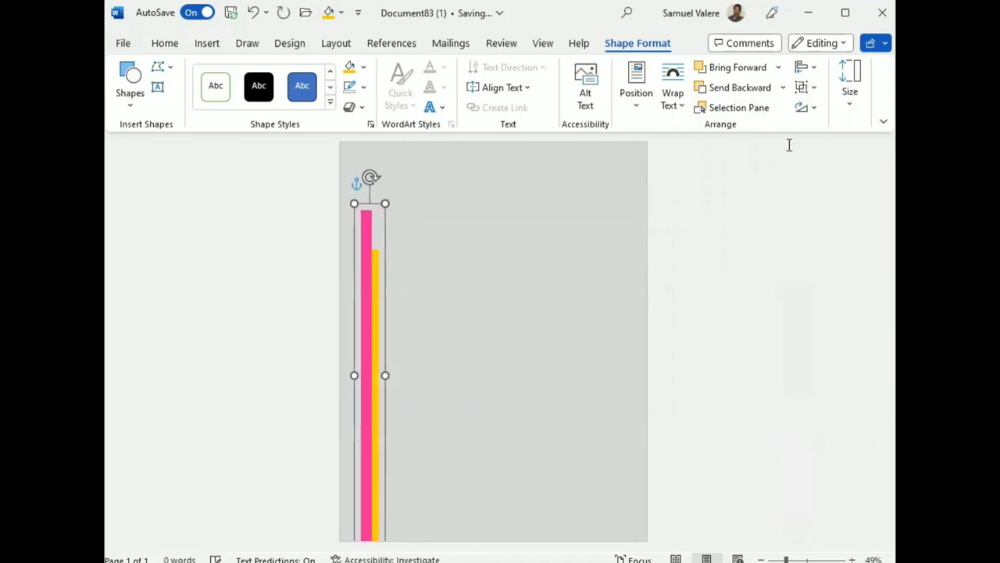
{"action": "key", "text": "Left"}
{"action": "key", "text": "Left"}
{"action": "key", "text": "Left"}
{"action": "key", "text": "Left"}
{"action": "key", "text": "Left"}
{"action": "key", "text": "Left"}
{"action": "key", "text": "Left"}
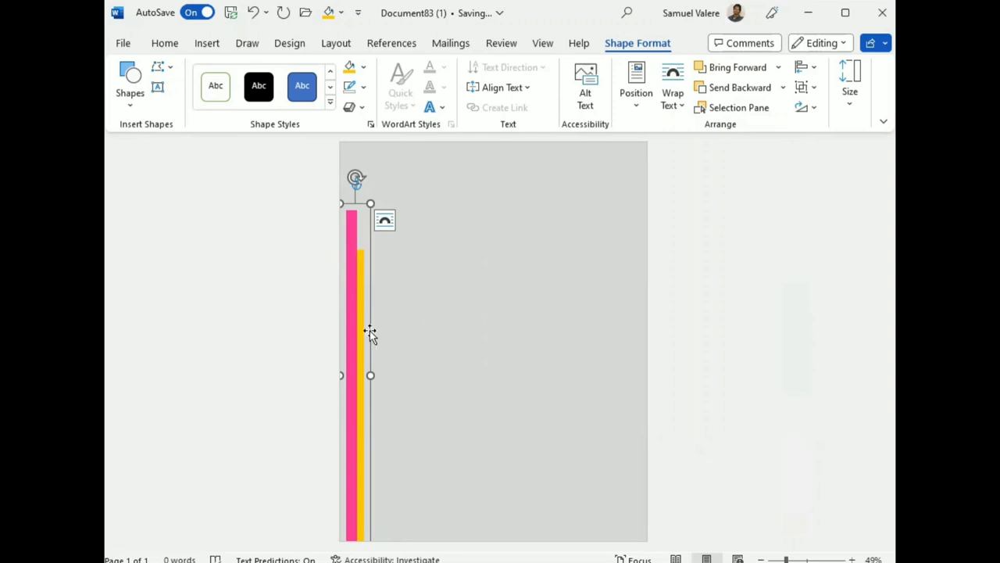
- Copy the bar group to the right side, flipping it vertically and horizontally so yellow faces inward
{"action": "mouse_move", "coordinate": [362, 338]}
{"action": "left_mouse_down", "text": "ctrl"}
{"action": "mouse_move", "coordinate": [551, 305]}
{"action": "mouse_move", "coordinate": [551, 321]}
{"action": "left_mouse_up", "text": "ctrl"}
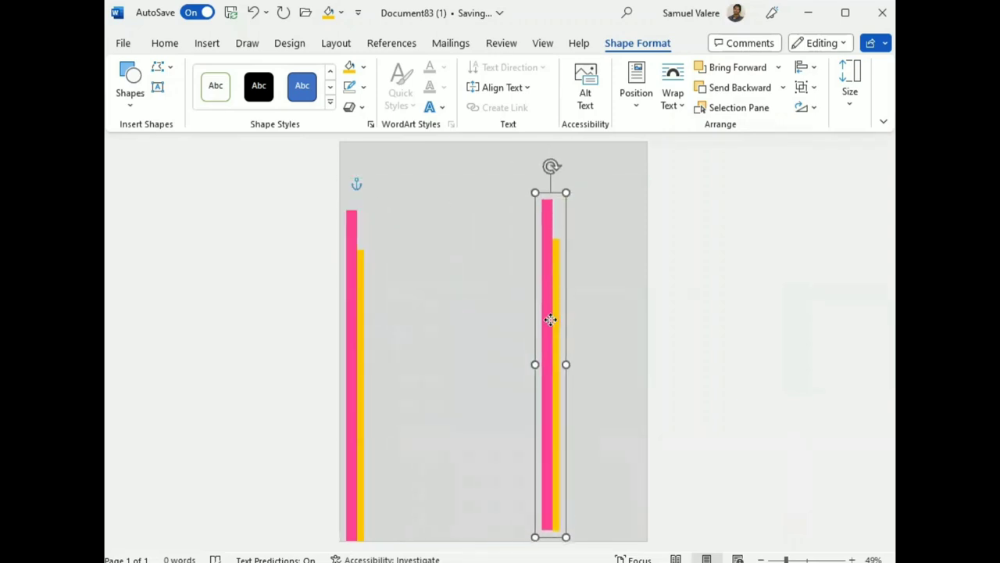
{"action": "left_click", "coordinate": [815, 109]}
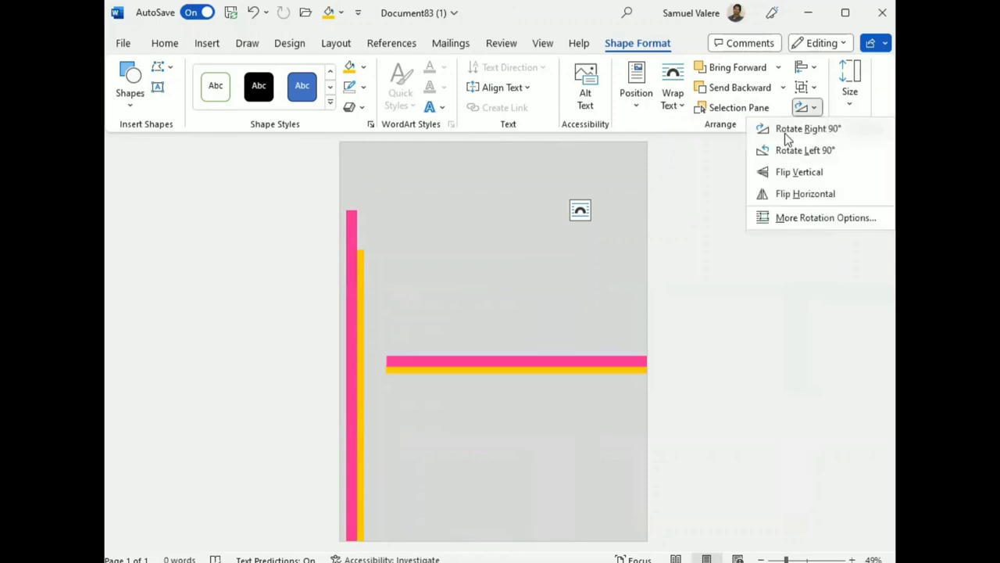
{"action": "left_click", "coordinate": [790, 174]}
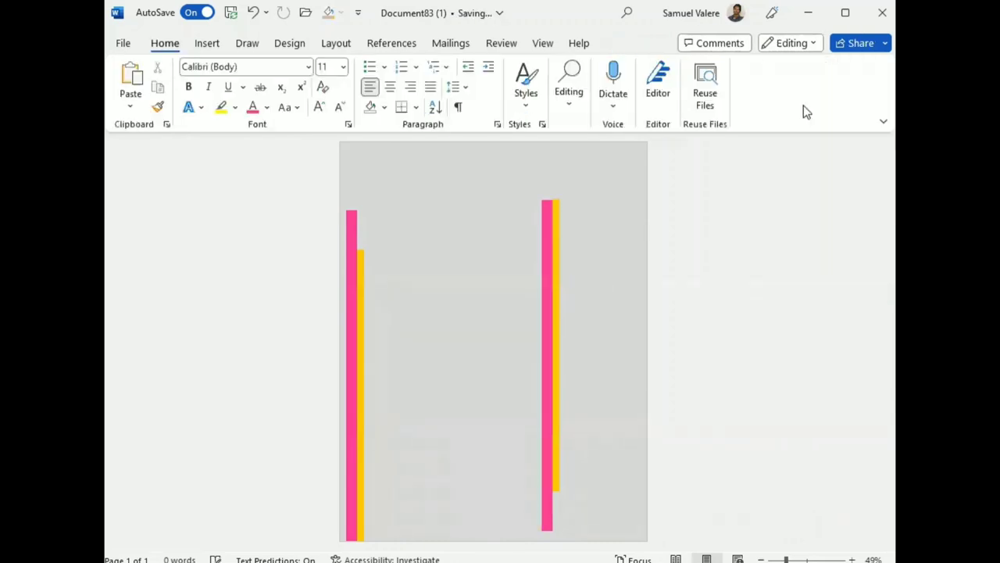
{"action": "left_click", "coordinate": [553, 265]}
{"action": "left_click", "coordinate": [638, 43]}
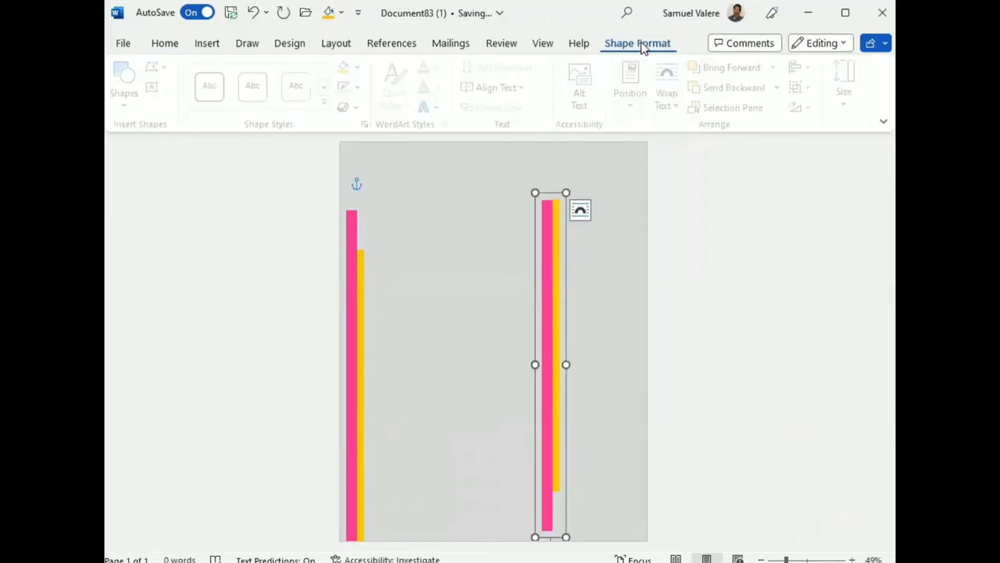
{"action": "left_click", "coordinate": [811, 108]}
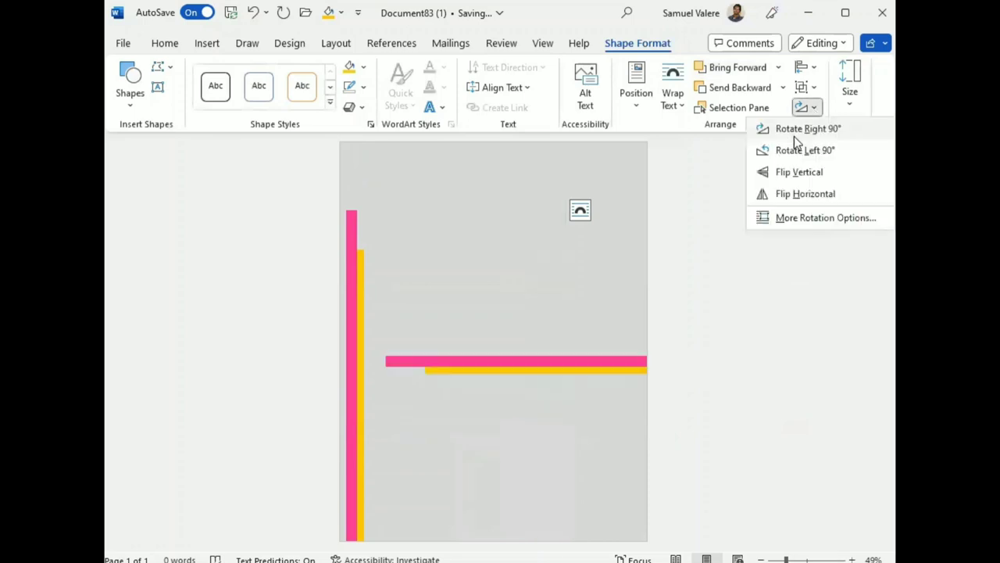
{"action": "left_click", "coordinate": [787, 192]}
- Move the right bar group up and nudge it flush against the top-right edge
{"action": "left_click_drag", "start_coordinate": [555, 319], "coordinate": [621, 256]}
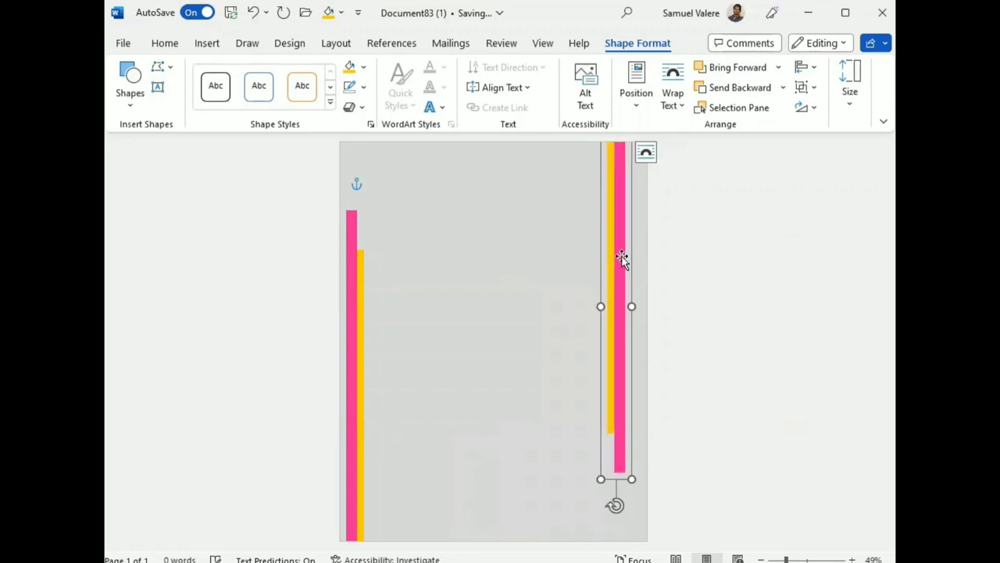
{"action": "key", "text": "Right"}
{"action": "key", "text": "Right"}
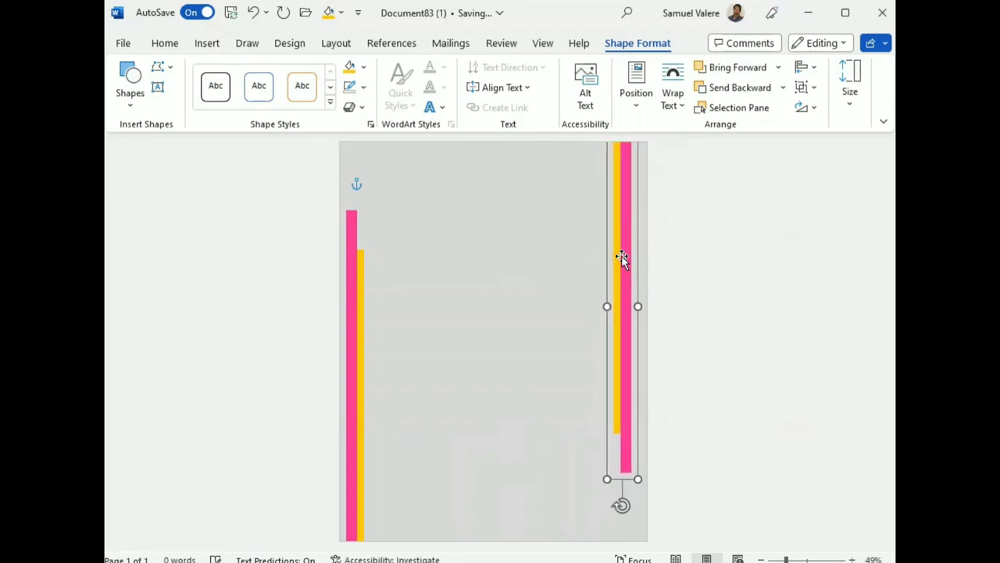
{"action": "key", "text": "Right"}
{"action": "key", "text": "Right"}
{"action": "key", "text": "Right"}
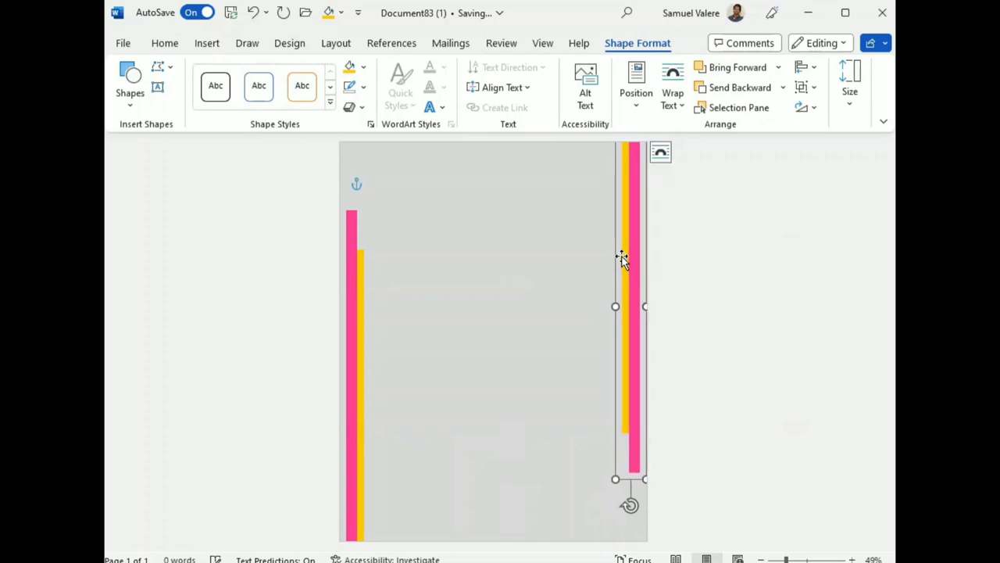
{"action": "key", "text": "Right"}
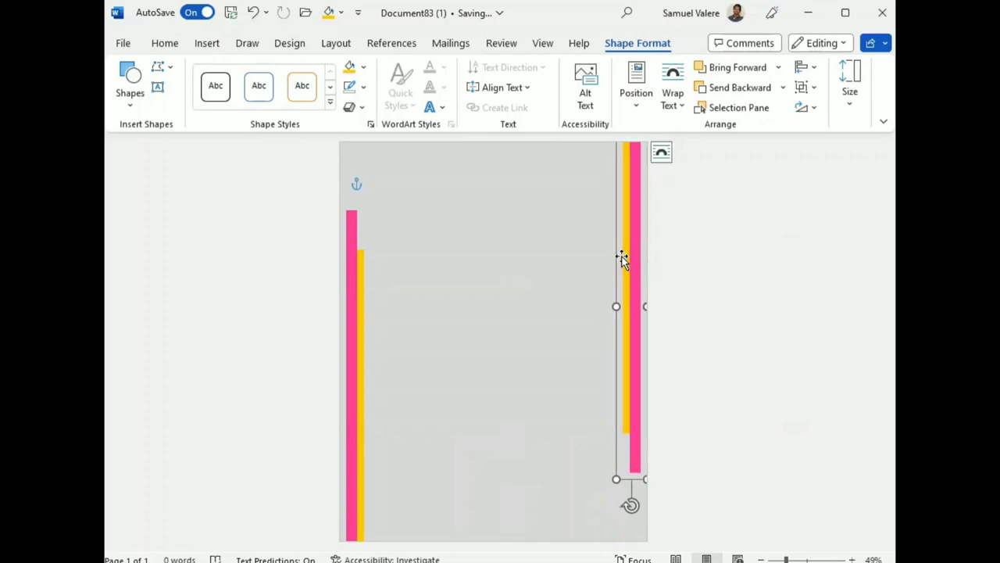
- Copy the left bar group, rotate it 90° right, and flip it vertically
{"action": "left_click", "coordinate": [354, 358]}
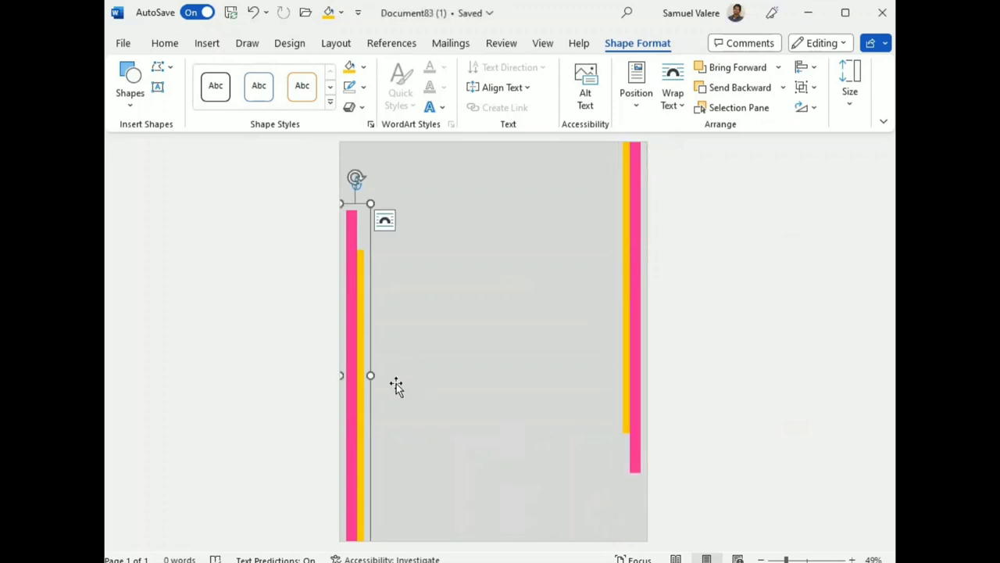
{"action": "left_click_drag", "start_coordinate": [356, 371], "coordinate": [419, 360], "text": "ctrl"}
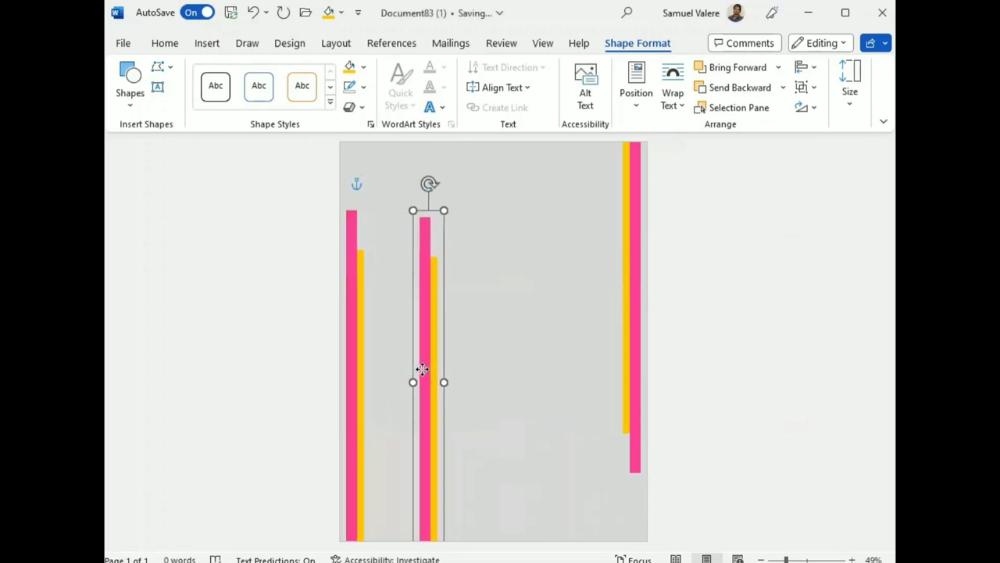
{"action": "left_click", "coordinate": [813, 110]}
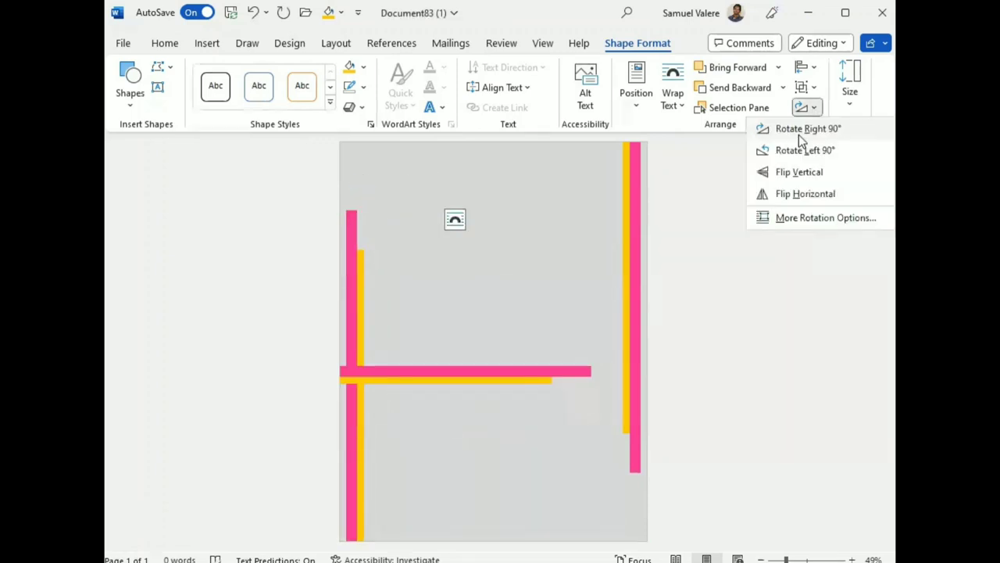
{"action": "left_click", "coordinate": [799, 133]}
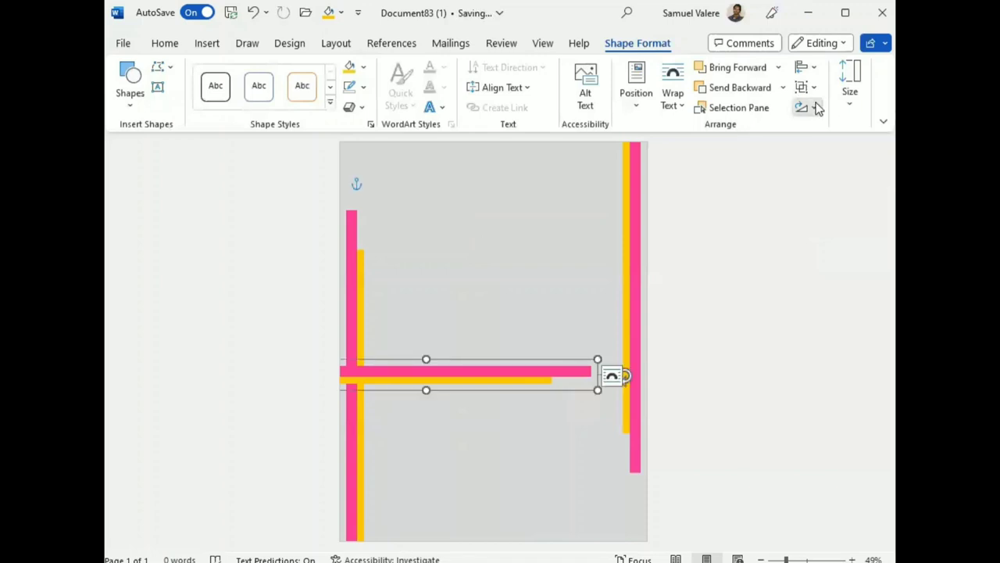
{"action": "left_click", "coordinate": [815, 108]}
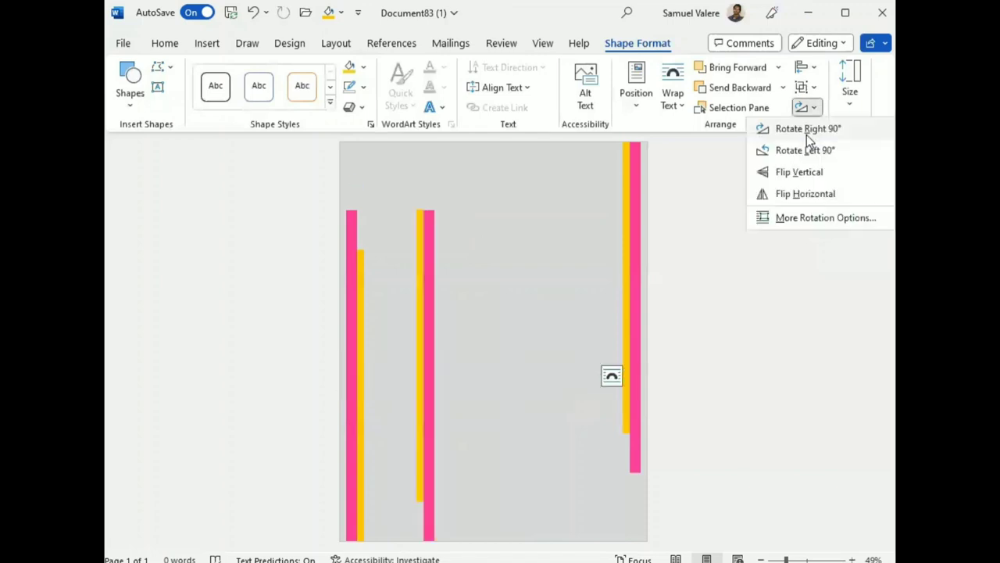
{"action": "left_click", "coordinate": [794, 175]}
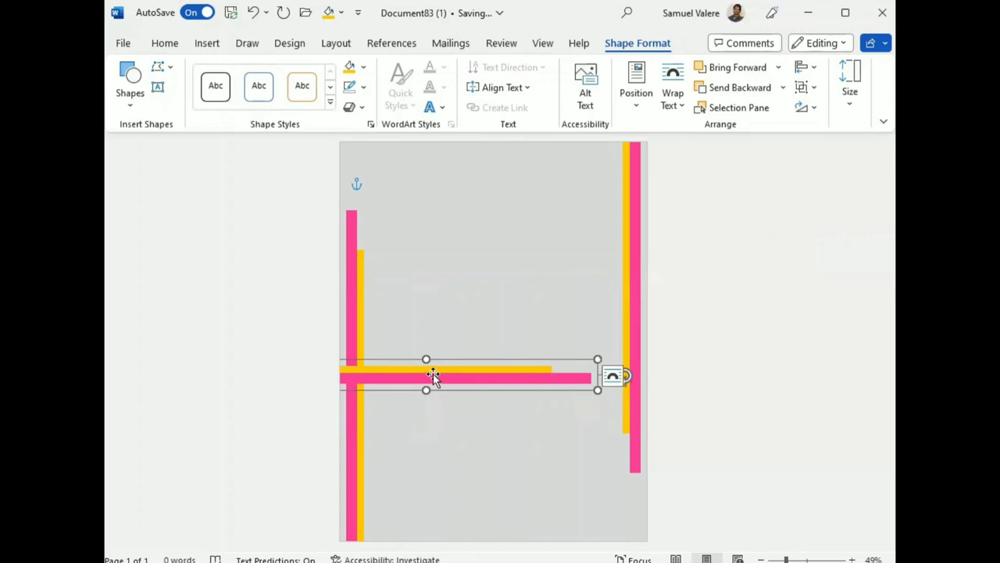
- Position the horizontal bar along the page's bottom edge, meeting the left border
{"action": "left_click_drag", "start_coordinate": [433, 373], "coordinate": [458, 508]}
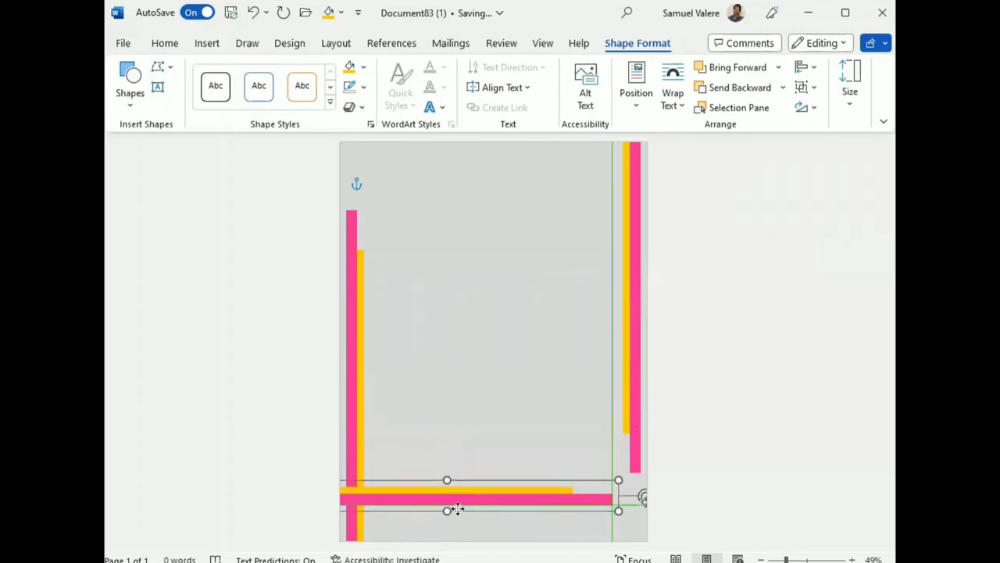
{"action": "mouse_move", "coordinate": [458, 509]}
{"action": "left_mouse_down"}
{"action": "mouse_move", "coordinate": [452, 516]}
{"action": "mouse_move", "coordinate": [465, 521]}
{"action": "left_mouse_up"}
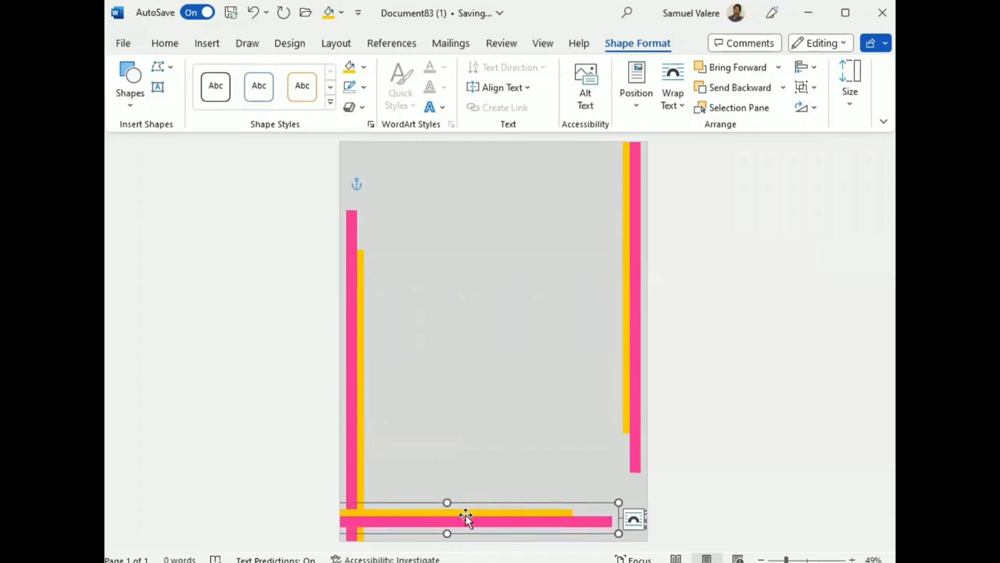
{"action": "left_click_drag", "start_coordinate": [464, 518], "coordinate": [473, 519]}
{"action": "key", "text": "Down"}
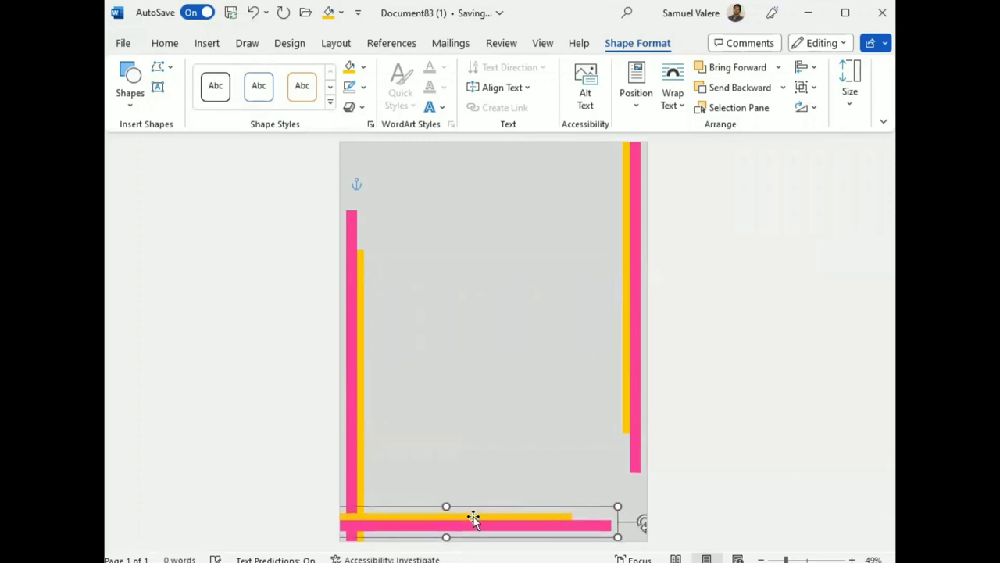
{"action": "key", "text": "Down"}
{"action": "key", "text": "Down"}
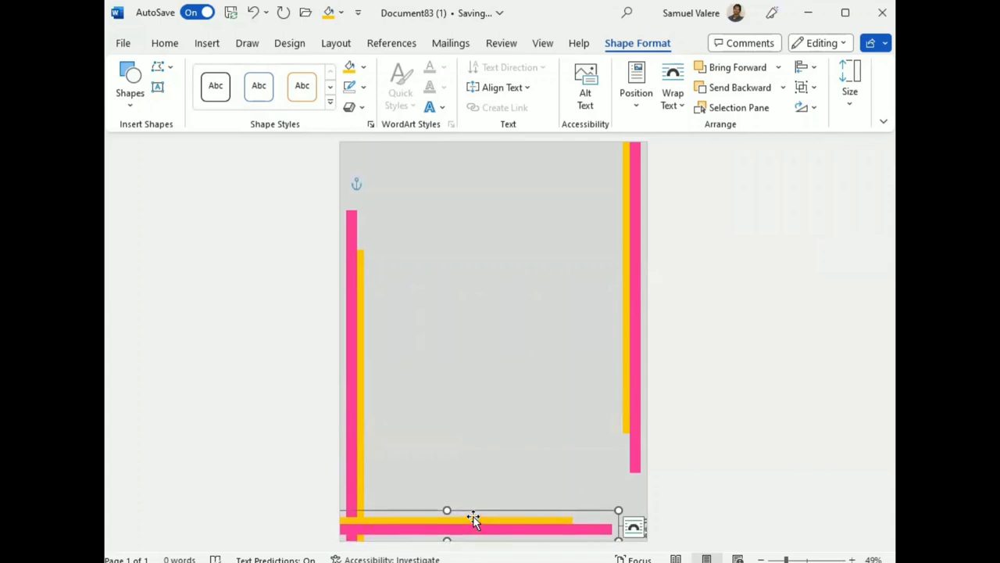
{"action": "left_click", "coordinate": [506, 335]}
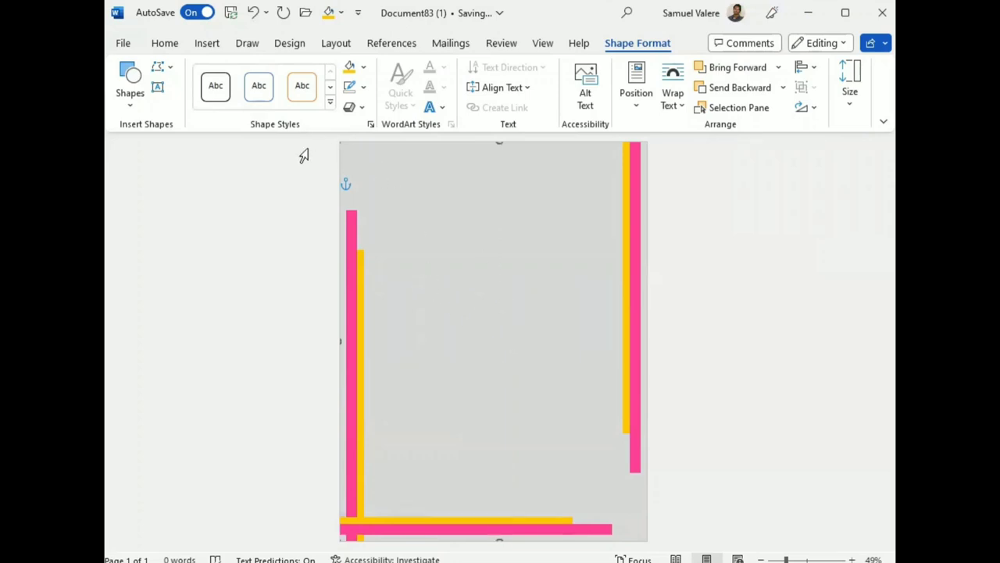
- Draw a text box near the page top holding the title Certificat
{"action": "left_click", "coordinate": [159, 88]}
{"action": "left_click_drag", "start_coordinate": [413, 186], "coordinate": [595, 224]}
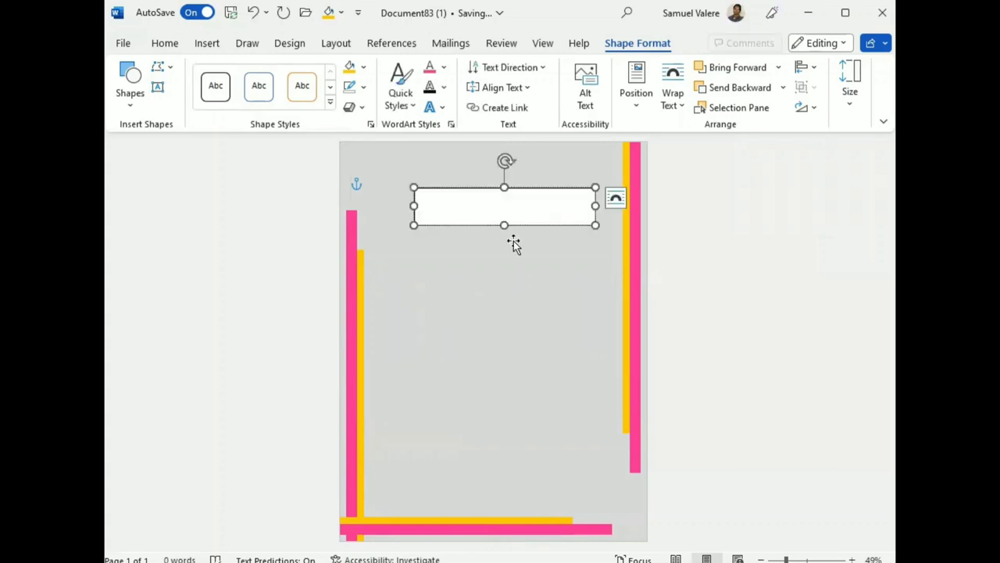
{"action": "type", "text": "Get"}
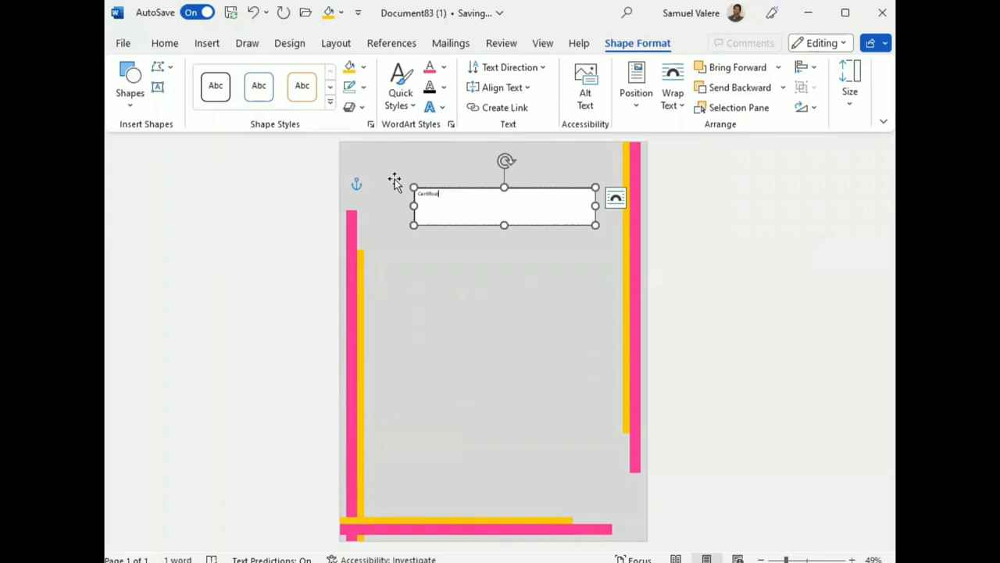
{"action": "double_click", "coordinate": [426, 193]}
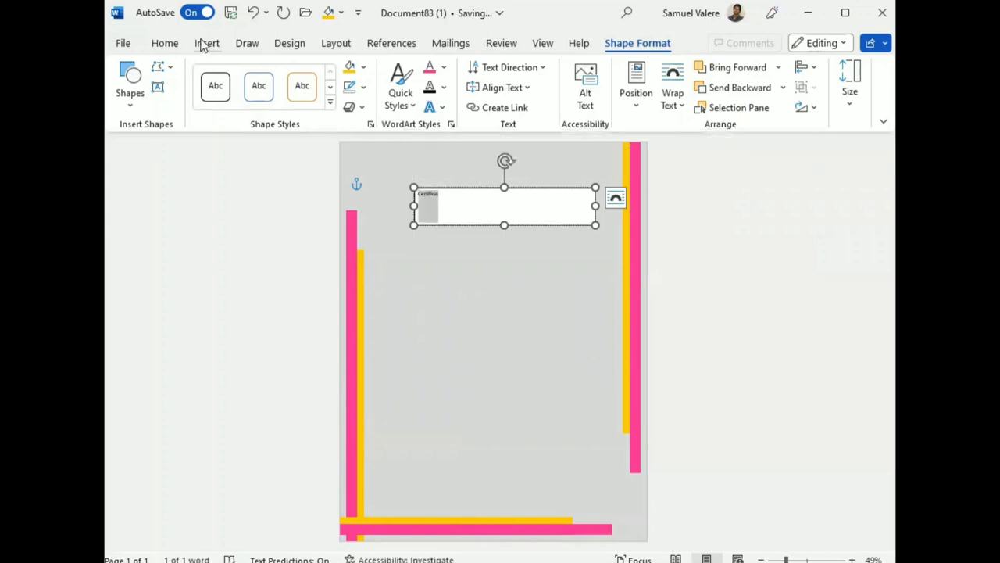
- Set the text box's Shape Fill to No Fill
{"action": "left_click", "coordinate": [366, 71]}
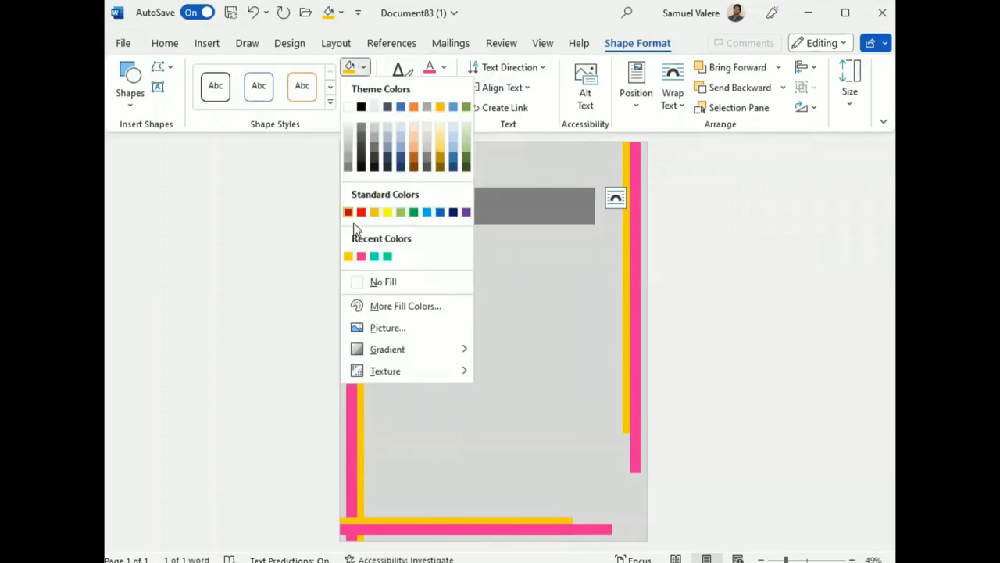
{"action": "left_click", "coordinate": [362, 282]}
{"action": "left_click", "coordinate": [163, 43]}
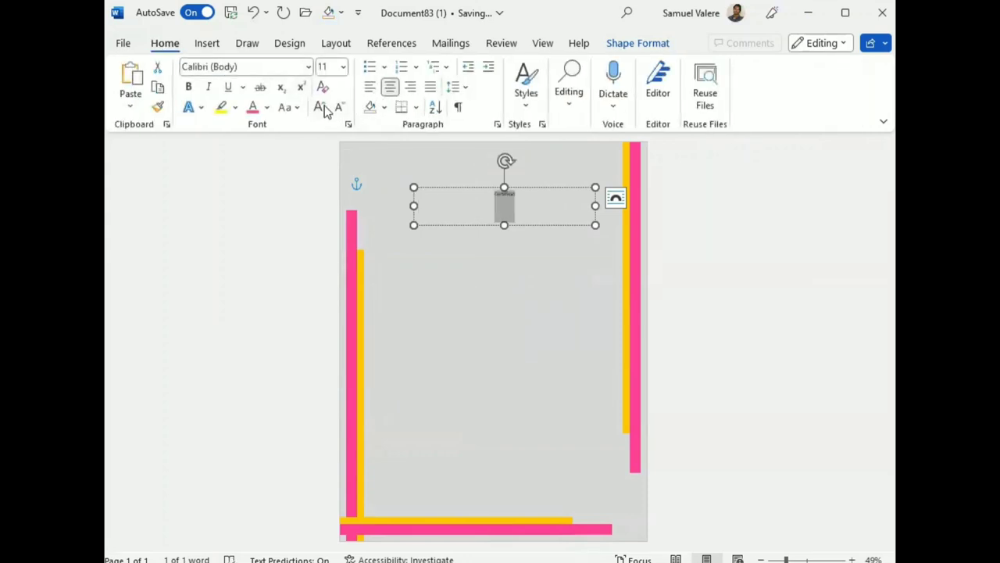
- Enlarge the title text and change its font to Georgia
{"action": "left_click", "coordinate": [323, 107]}
{"action": "left_click", "coordinate": [323, 108]}
{"action": "left_click", "coordinate": [323, 108]}
{"action": "left_click", "coordinate": [323, 108]}
{"action": "left_click", "coordinate": [322, 108]}
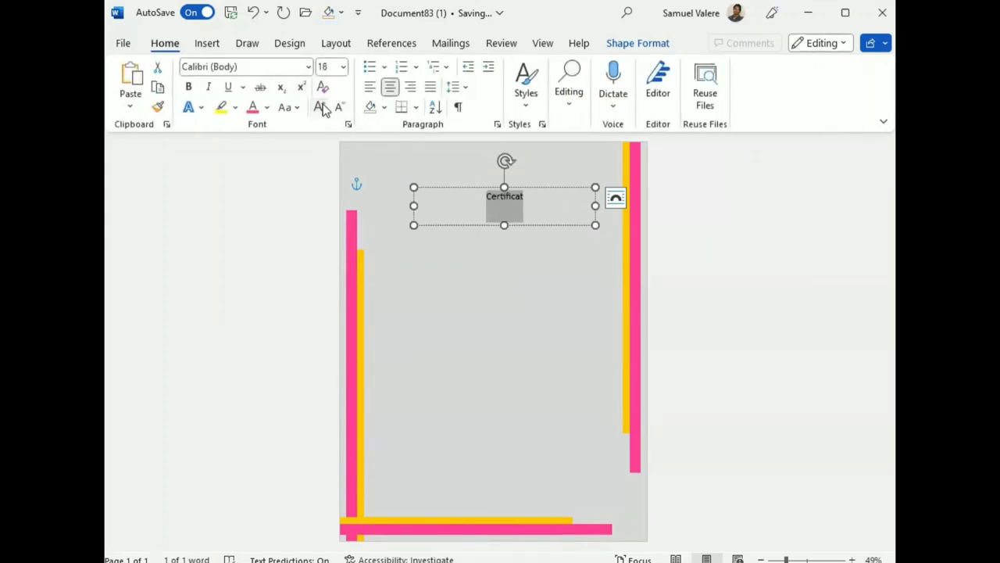
{"action": "left_click", "coordinate": [322, 108]}
{"action": "left_click", "coordinate": [252, 65]}
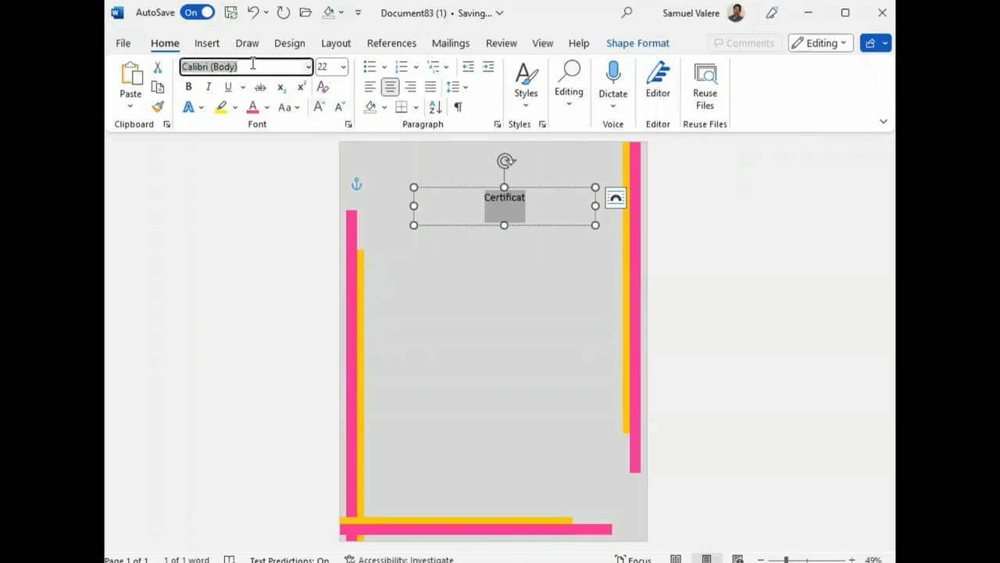
{"action": "type", "text": "Georgia"}
{"action": "key", "text": "Return"}
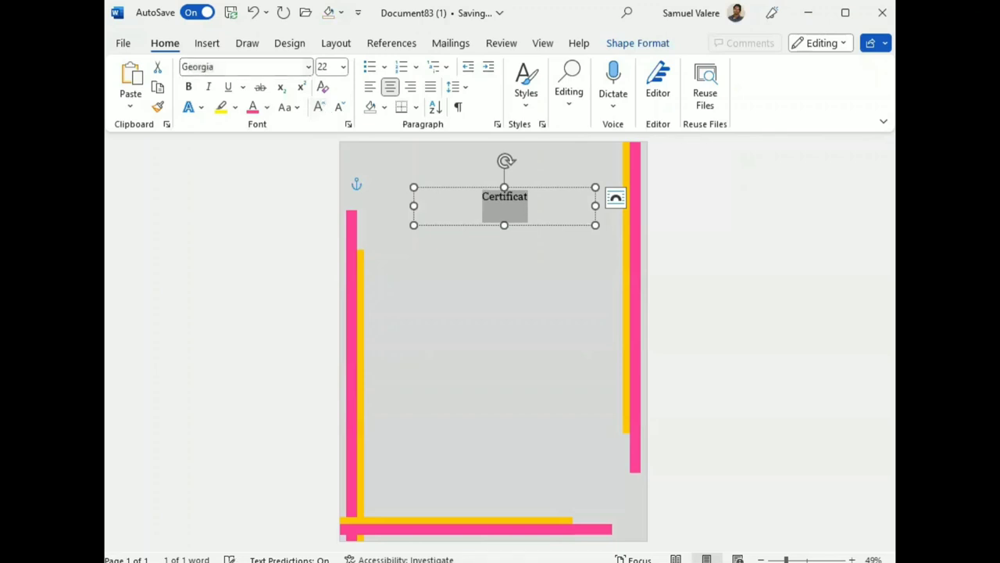
- Set the title's font size to 60 pt
{"action": "left_click", "coordinate": [319, 108]}
{"action": "left_click", "coordinate": [319, 108]}
{"action": "left_click", "coordinate": [319, 108]}
{"action": "left_click", "coordinate": [319, 108]}
{"action": "left_click", "coordinate": [319, 108]}
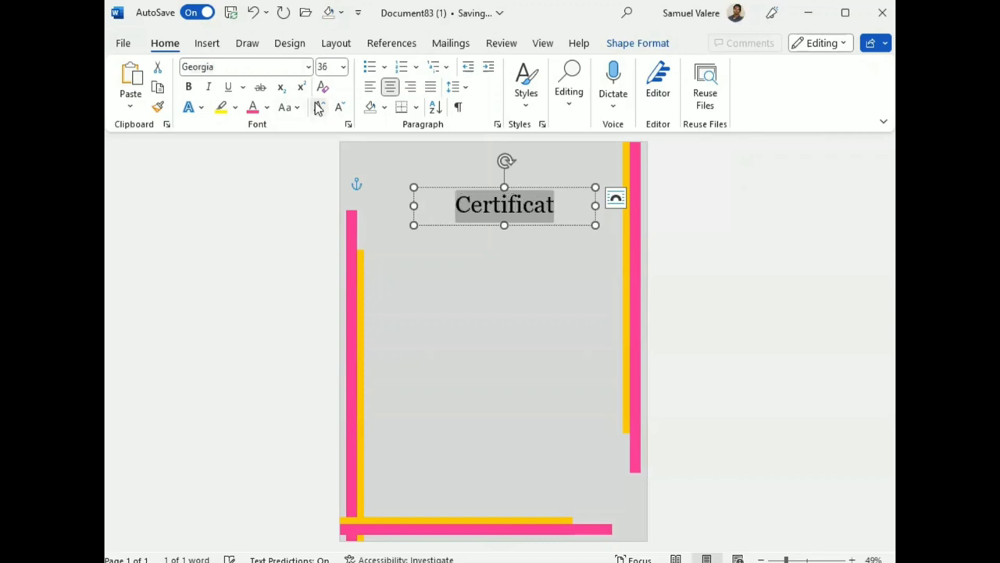
{"action": "left_click", "coordinate": [319, 108]}
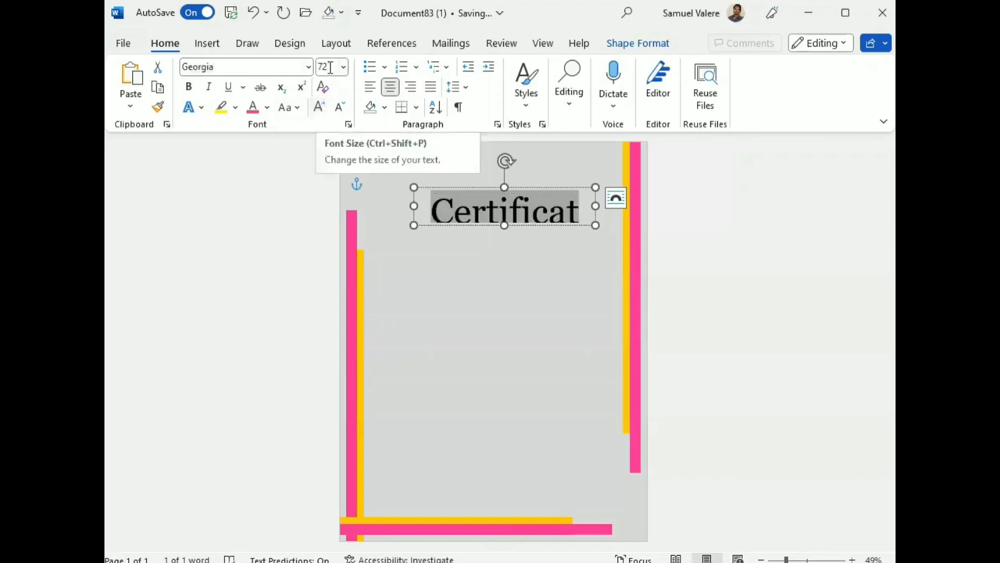
{"action": "left_click", "coordinate": [329, 67]}
{"action": "type", "text": "60"}
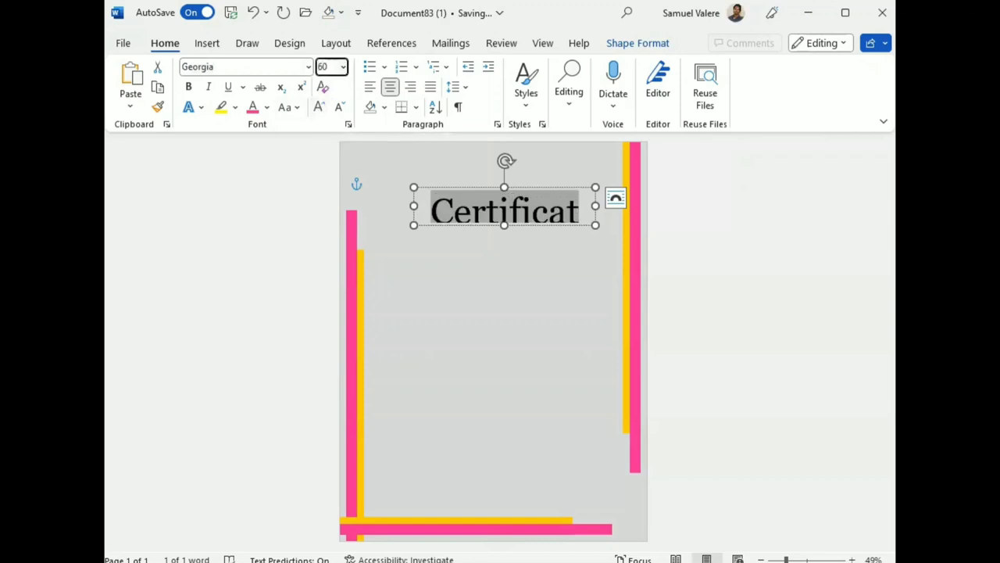
{"action": "key", "text": "Return"}
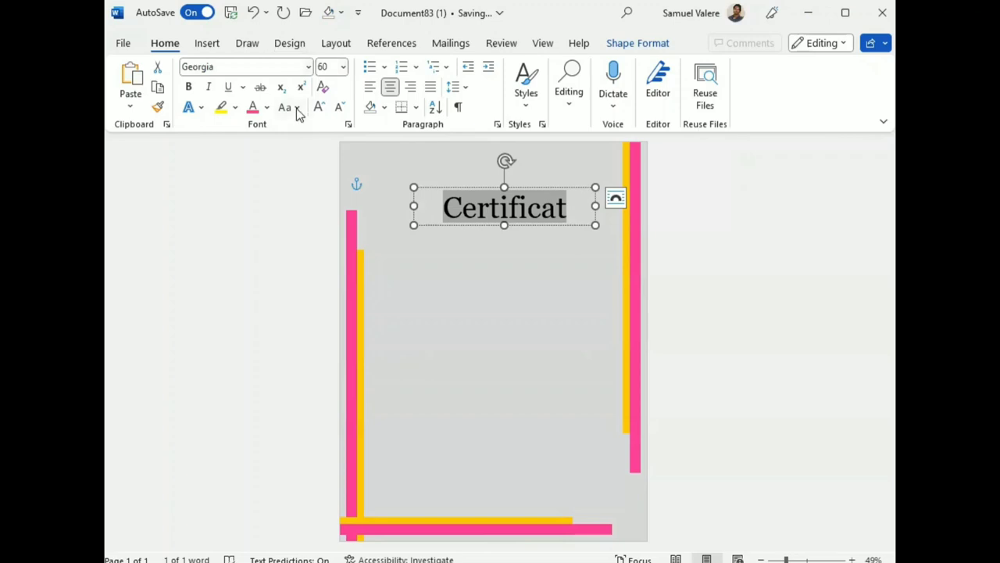
- Make the title UPPERCASE, widen its box, and centre it on the page
{"action": "left_click", "coordinate": [297, 109]}
{"action": "left_click", "coordinate": [321, 171]}
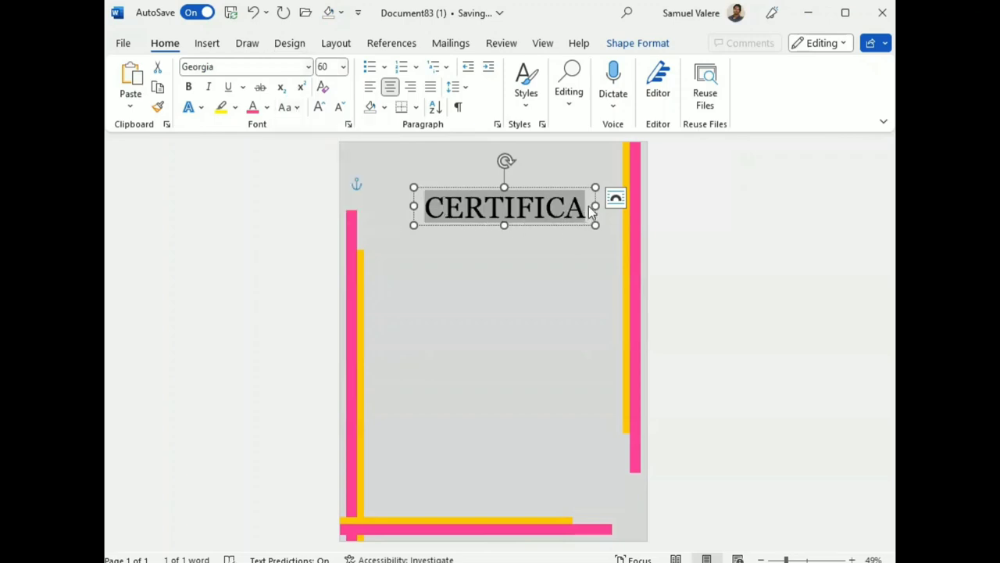
{"action": "left_click_drag", "start_coordinate": [595, 207], "coordinate": [611, 207]}
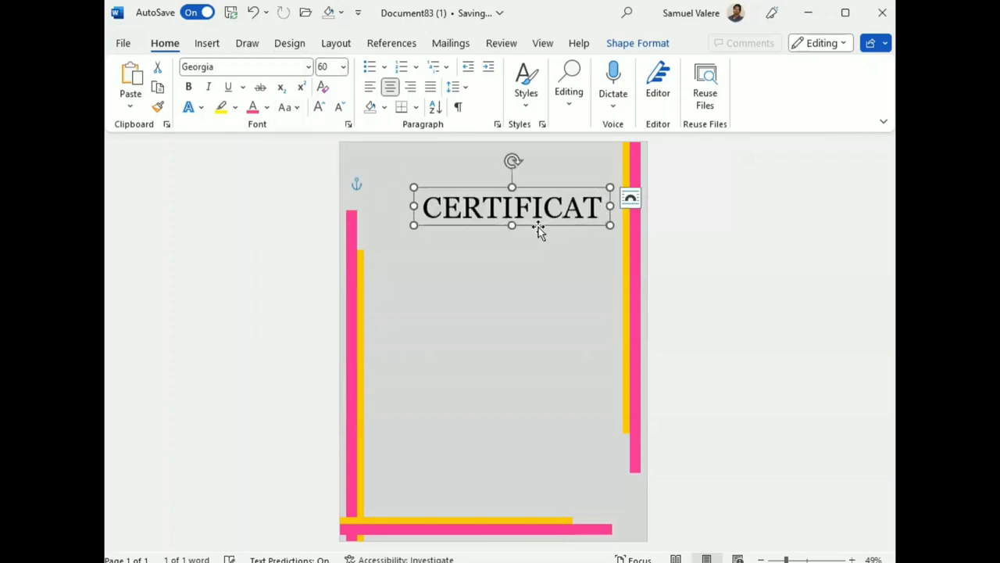
{"action": "left_click_drag", "start_coordinate": [539, 232], "coordinate": [512, 235]}
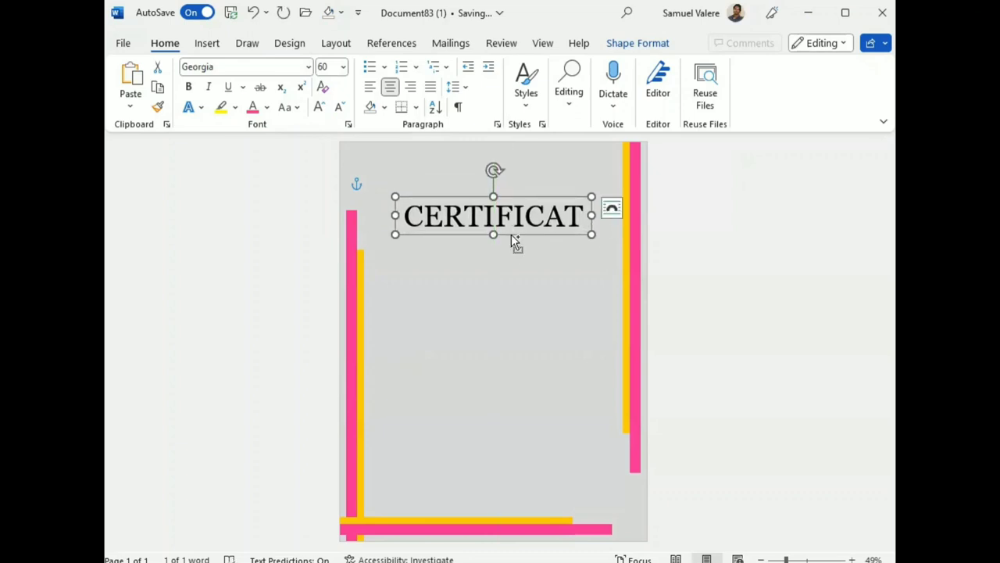
- Copy the title box just below and replace its text with D'appreciation
{"action": "left_click_drag", "start_coordinate": [511, 235], "coordinate": [512, 269]}
{"action": "double_click", "coordinate": [509, 258]}
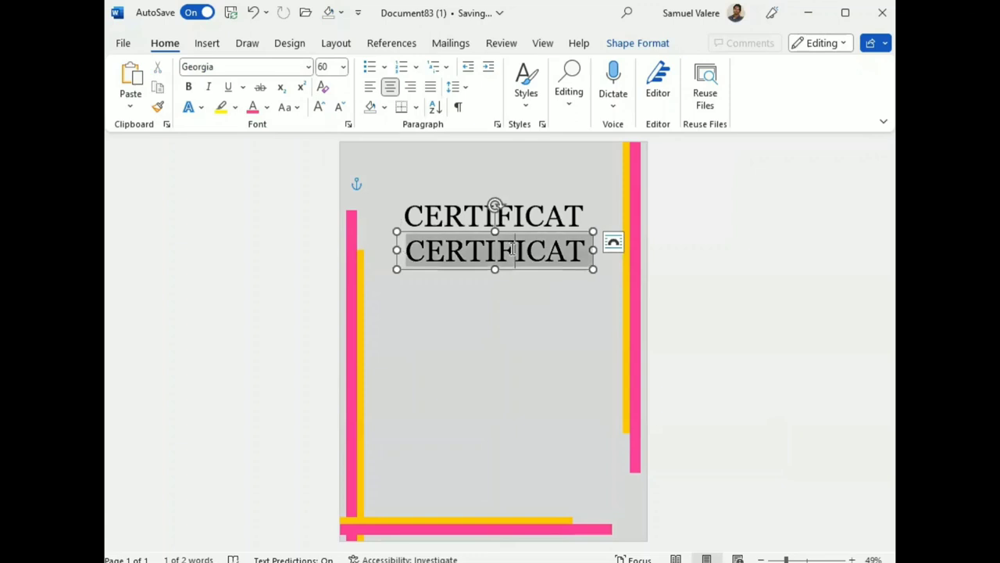
{"action": "type", "text": "A"}
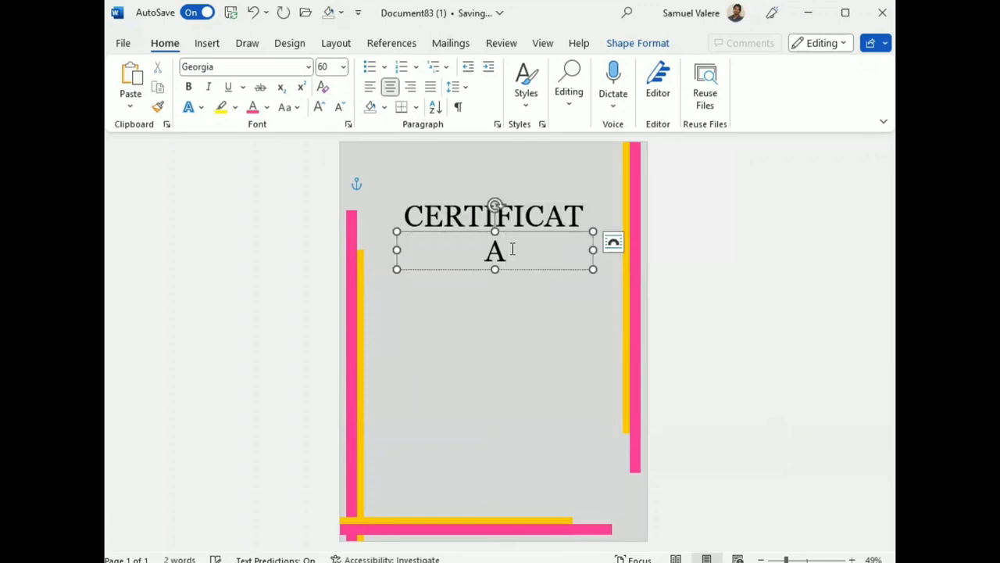
{"action": "key", "text": "BackSpace"}
{"action": "type", "text": "D"}
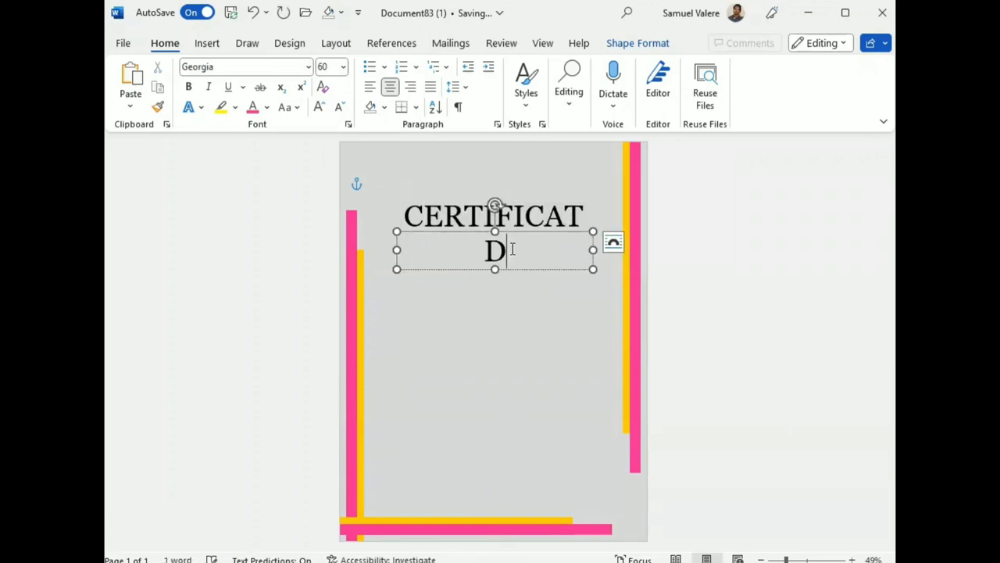
{"action": "type", "text": "'apprec"}
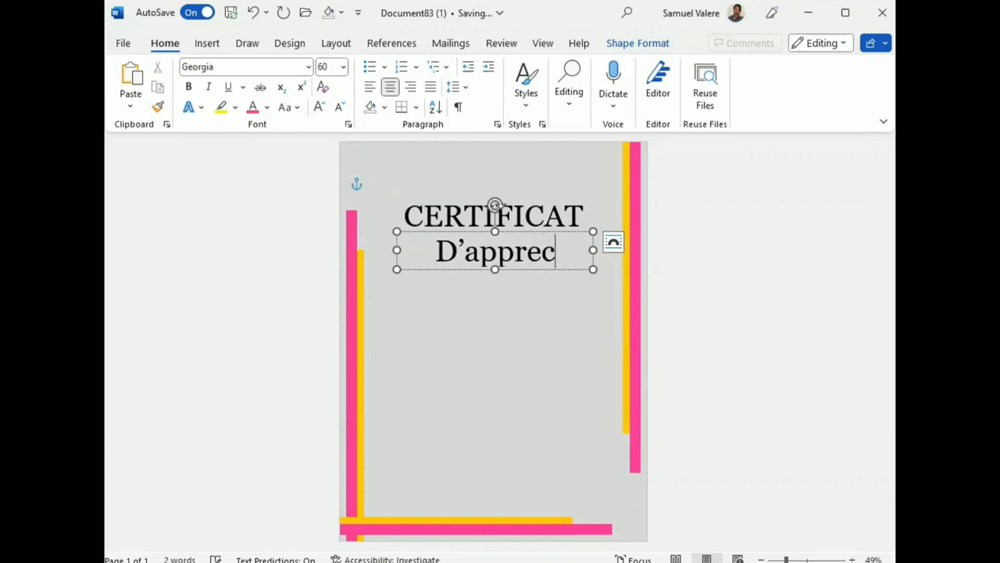
{"action": "type", "text": "iatio"}
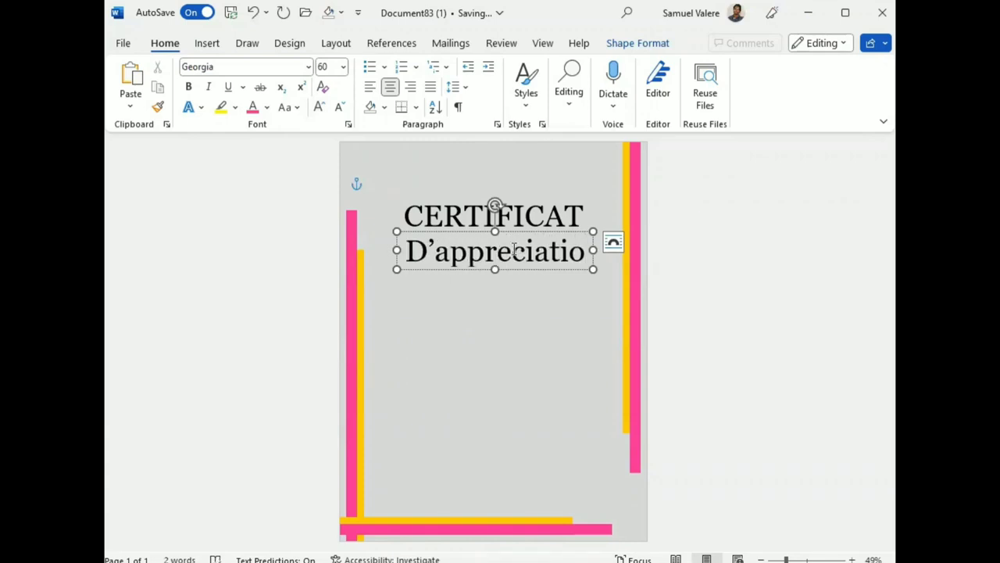
- Set D'appreciation to 28 pt and UPPERCASE
{"action": "double_click", "coordinate": [509, 249]}
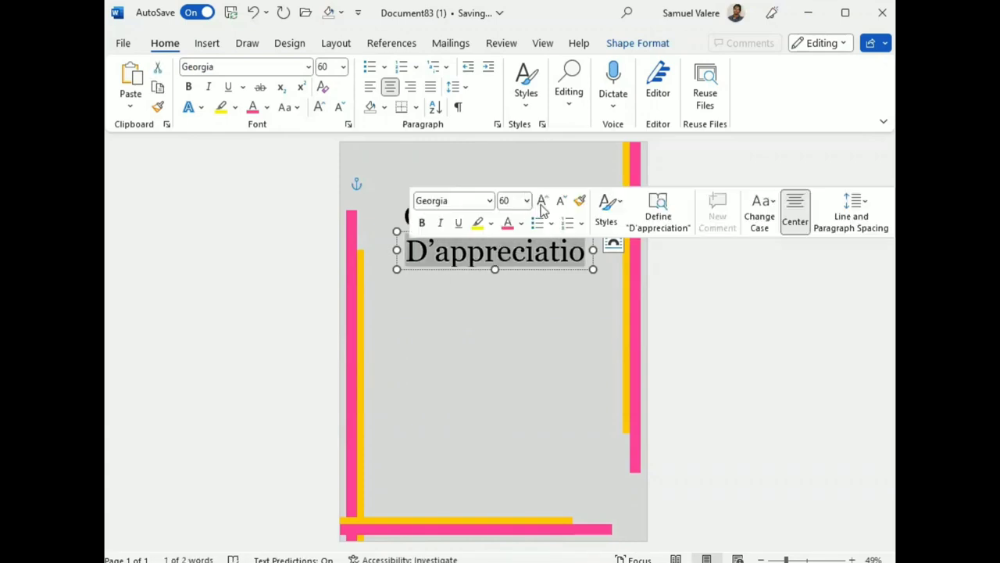
{"action": "left_click", "coordinate": [563, 202]}
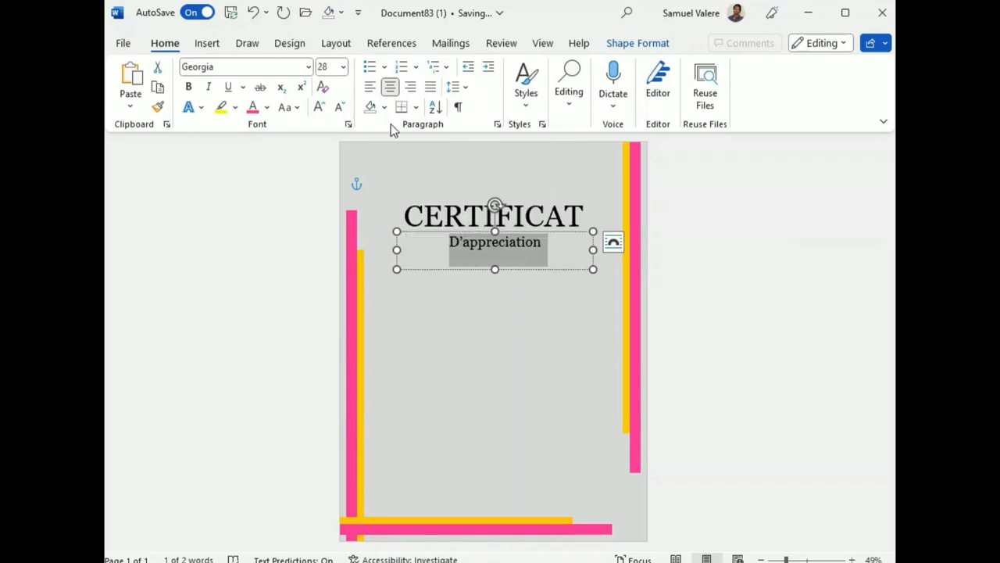
{"action": "left_click", "coordinate": [295, 108]}
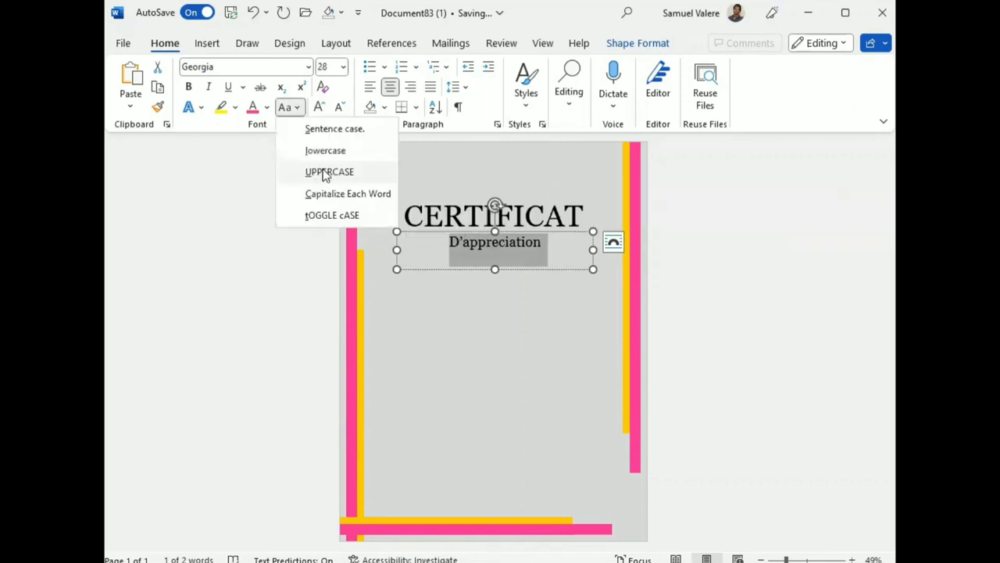
{"action": "left_click", "coordinate": [326, 173]}
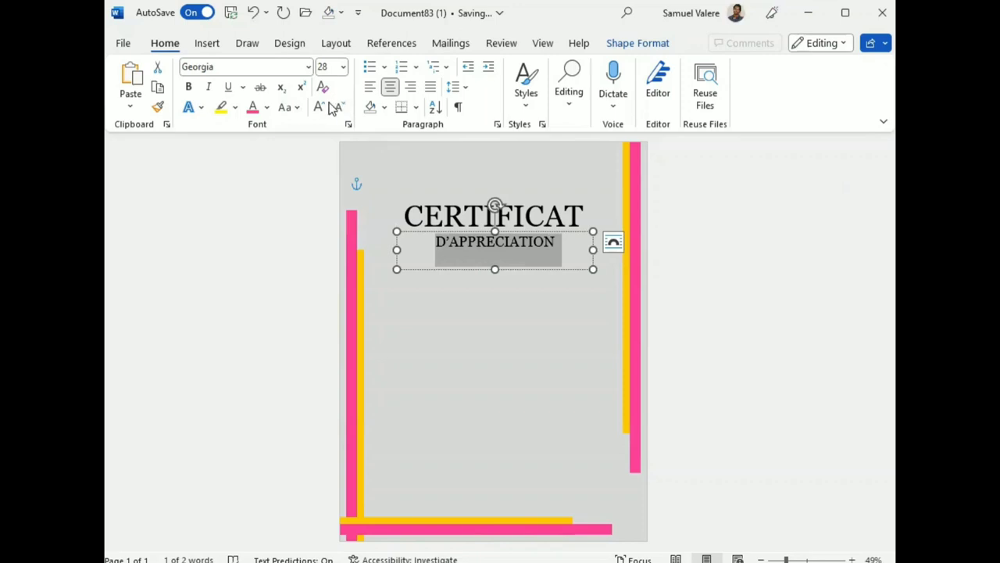
- Expand the D'APPRECIATION character spacing by 2 pt
{"action": "left_click", "coordinate": [349, 126]}
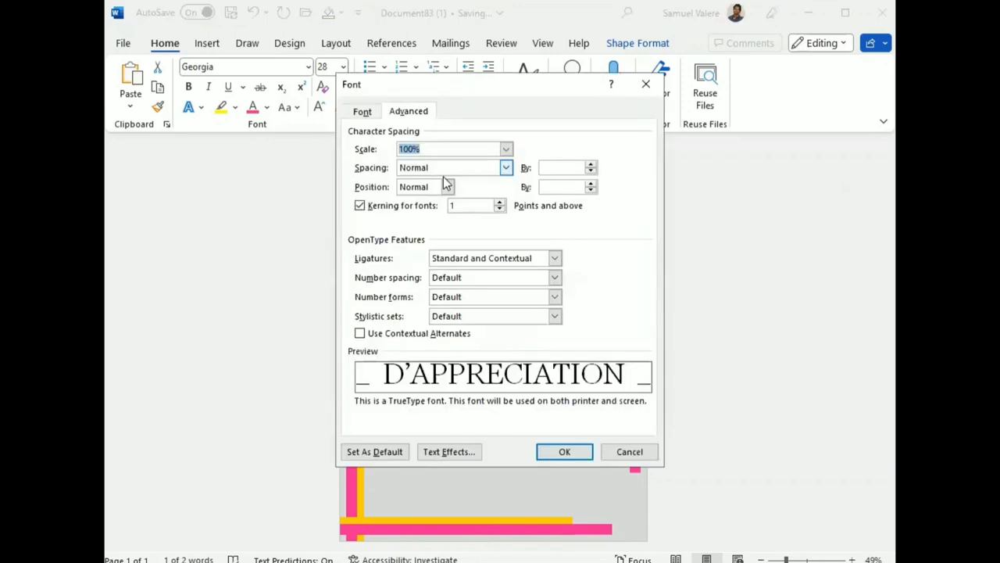
{"action": "left_click", "coordinate": [508, 170]}
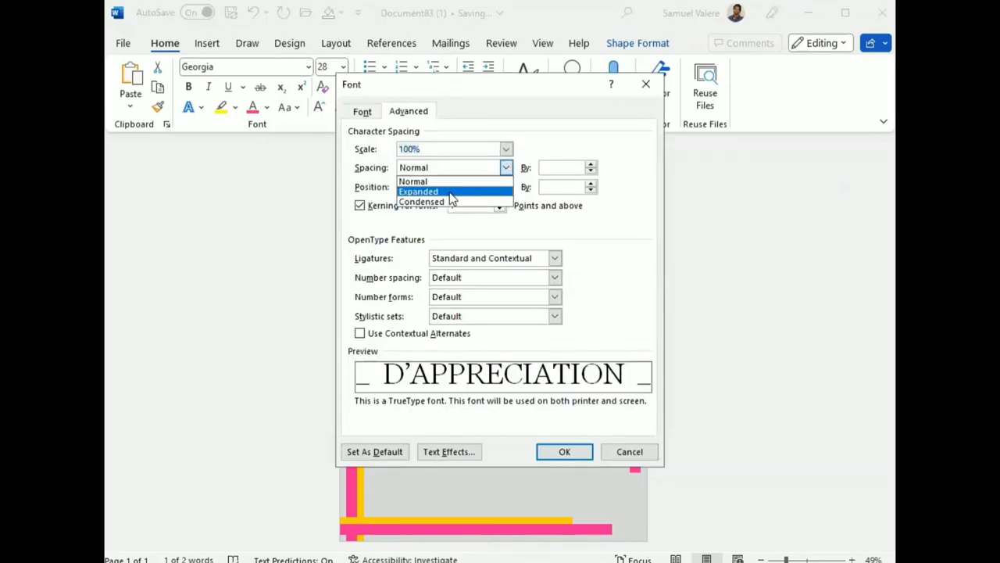
{"action": "left_click", "coordinate": [506, 169]}
{"action": "left_click", "coordinate": [547, 167]}
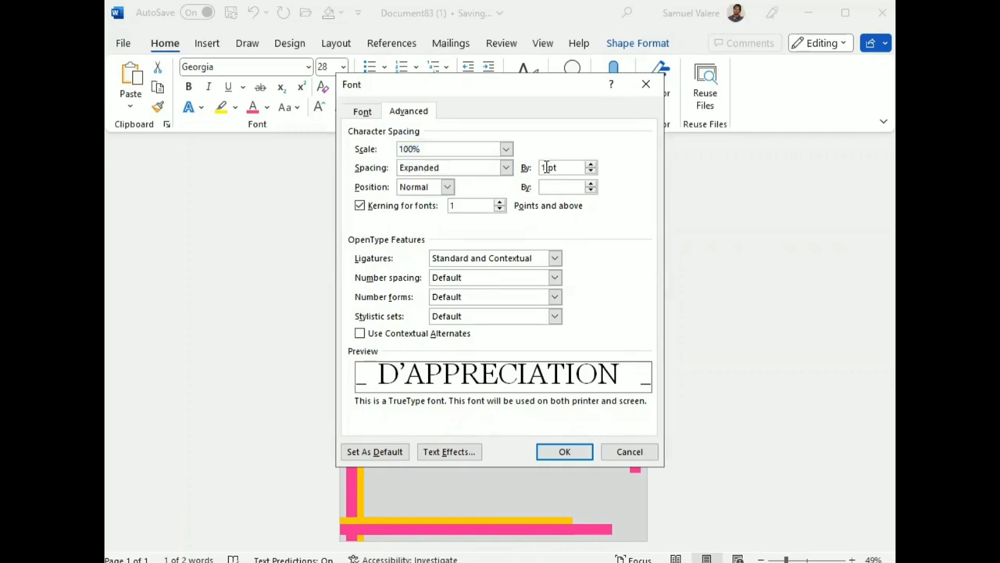
{"action": "key", "text": "BackSpace"}
{"action": "type", "text": "2"}
{"action": "key", "text": "Return"}
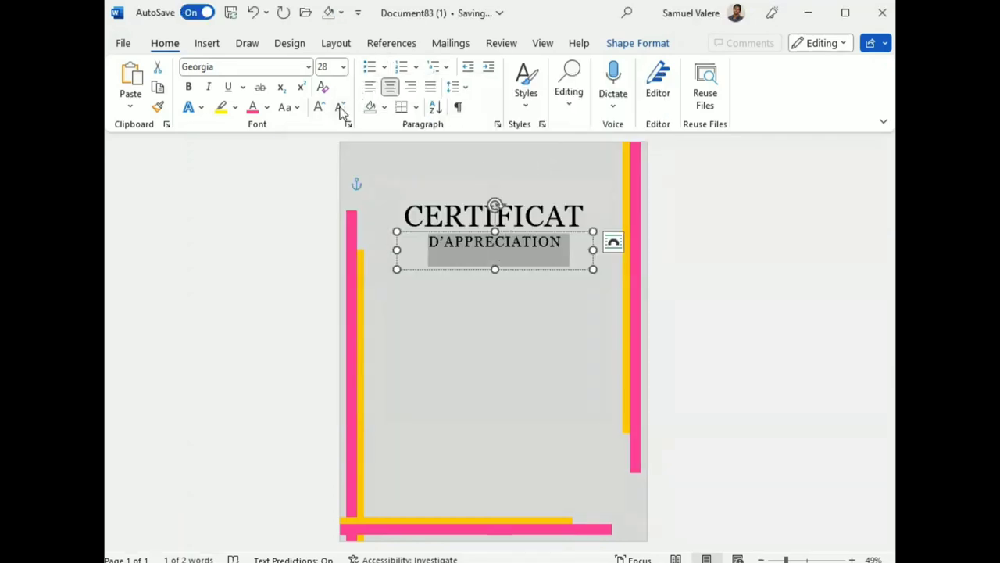
- Set D'APPRECIATION to 22 pt, trim its box and centre it under CERTIFICAT
{"action": "left_click", "coordinate": [340, 110]}
{"action": "left_click", "coordinate": [341, 110]}
{"action": "left_click", "coordinate": [340, 110]}
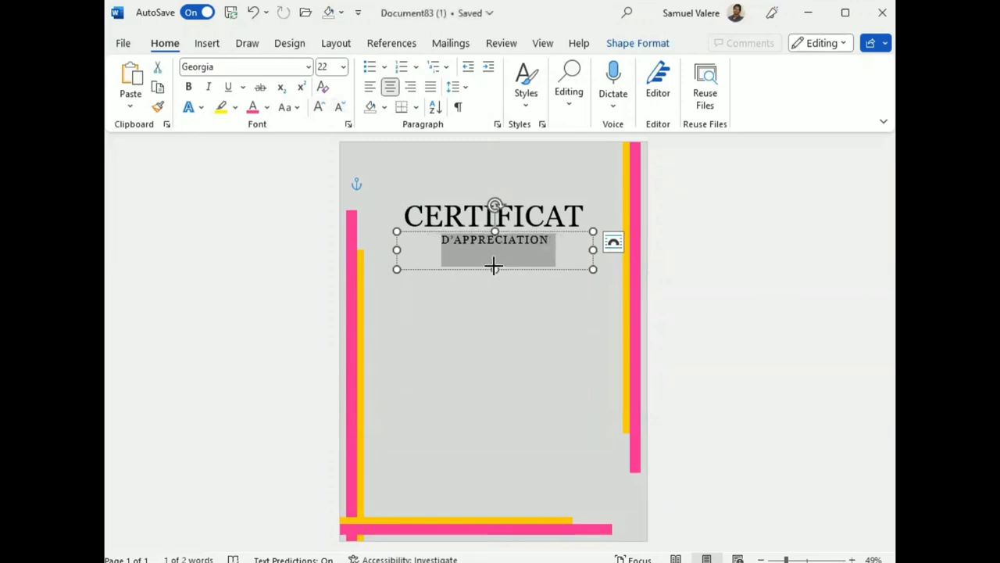
{"action": "left_click_drag", "start_coordinate": [496, 269], "coordinate": [494, 250]}
{"action": "left_click_drag", "start_coordinate": [593, 250], "coordinate": [526, 246]}
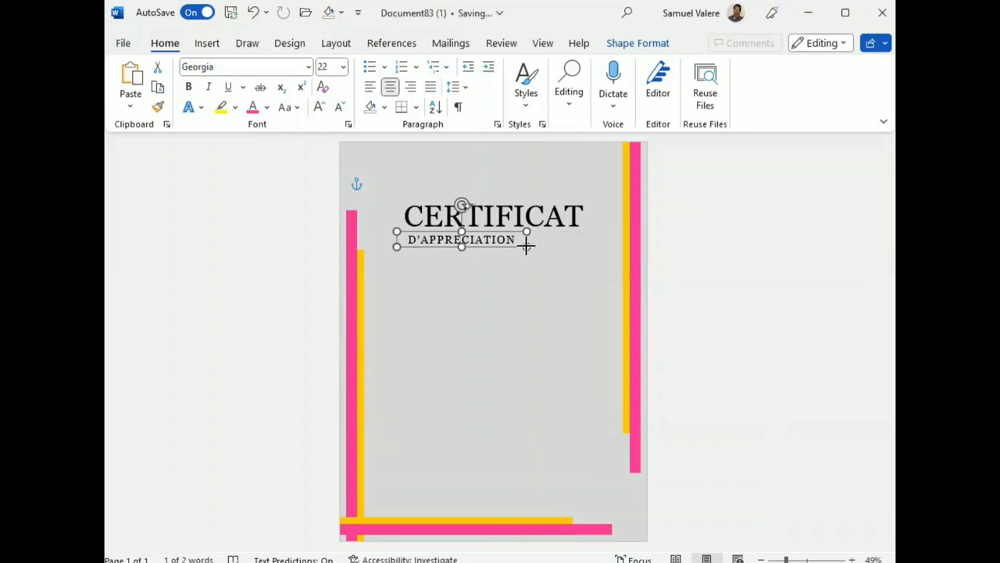
{"action": "double_click", "coordinate": [481, 242]}
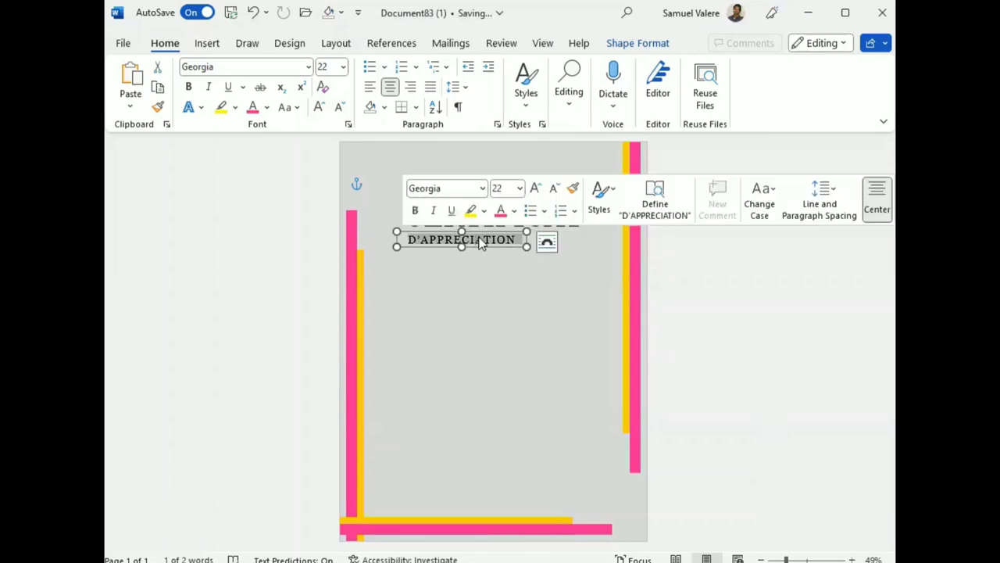
{"action": "left_click", "coordinate": [344, 108]}
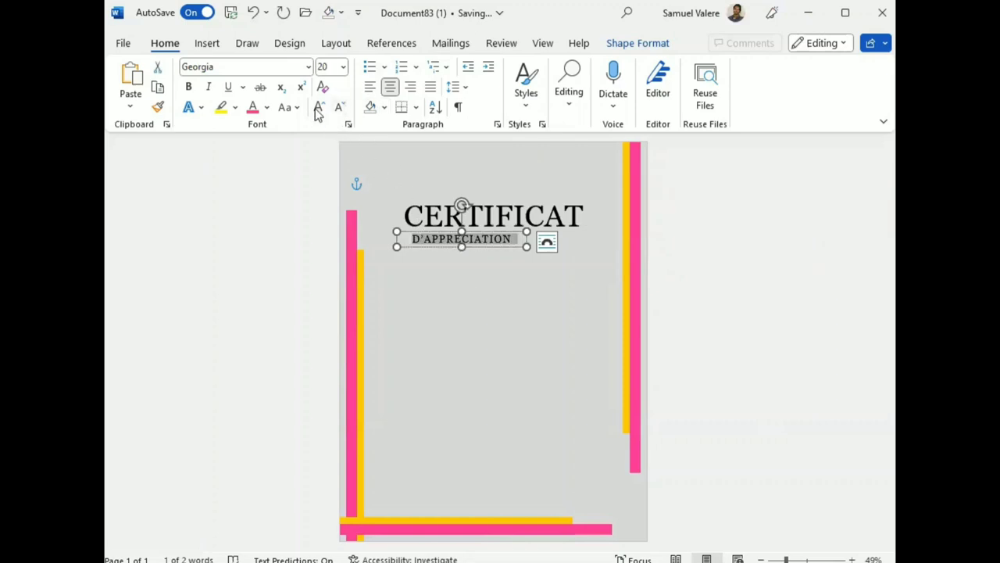
{"action": "left_click", "coordinate": [318, 108]}
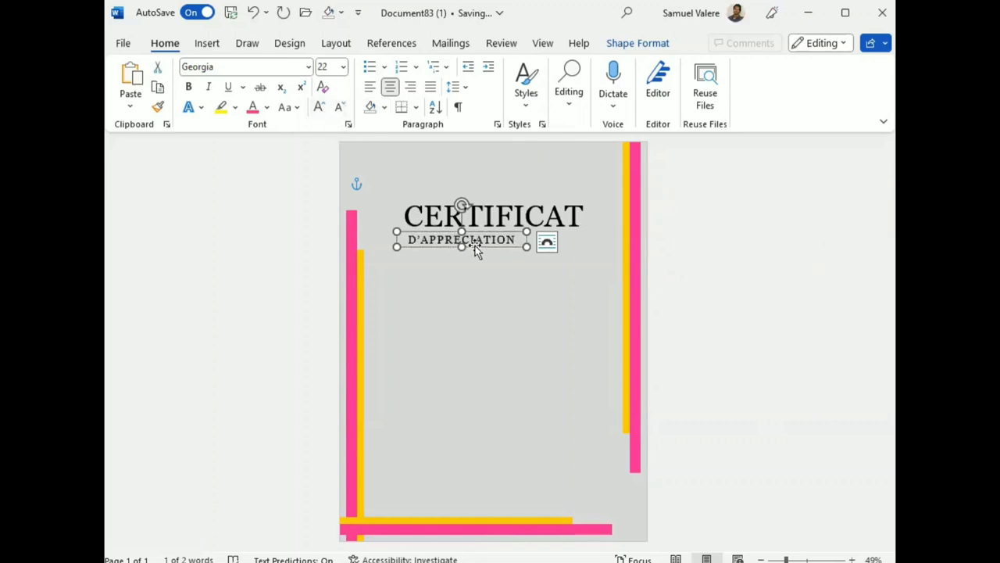
{"action": "left_click_drag", "start_coordinate": [475, 245], "coordinate": [516, 243]}
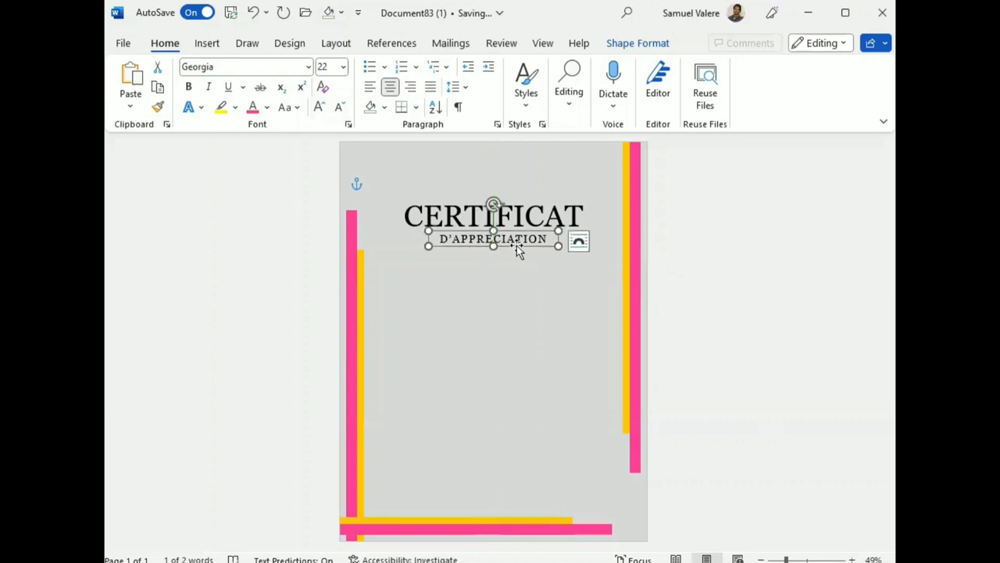
{"action": "left_click", "coordinate": [204, 45]}
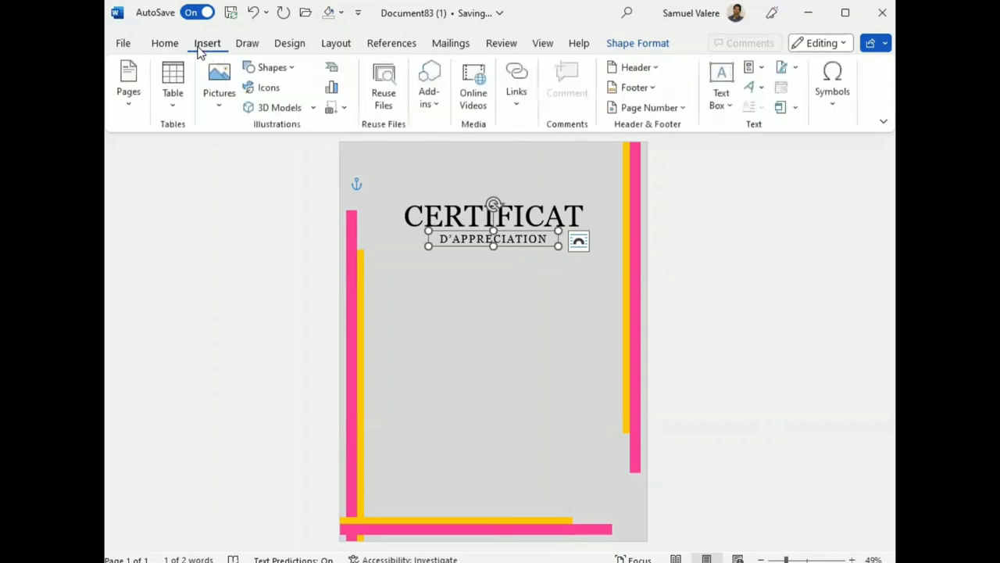
- Draw a rectangle below the subtitle and type 'En tout honneur nous attribuons a madame'
{"action": "left_click", "coordinate": [270, 70]}
{"action": "left_click", "coordinate": [264, 107]}
{"action": "left_click_drag", "start_coordinate": [403, 275], "coordinate": [573, 304]}
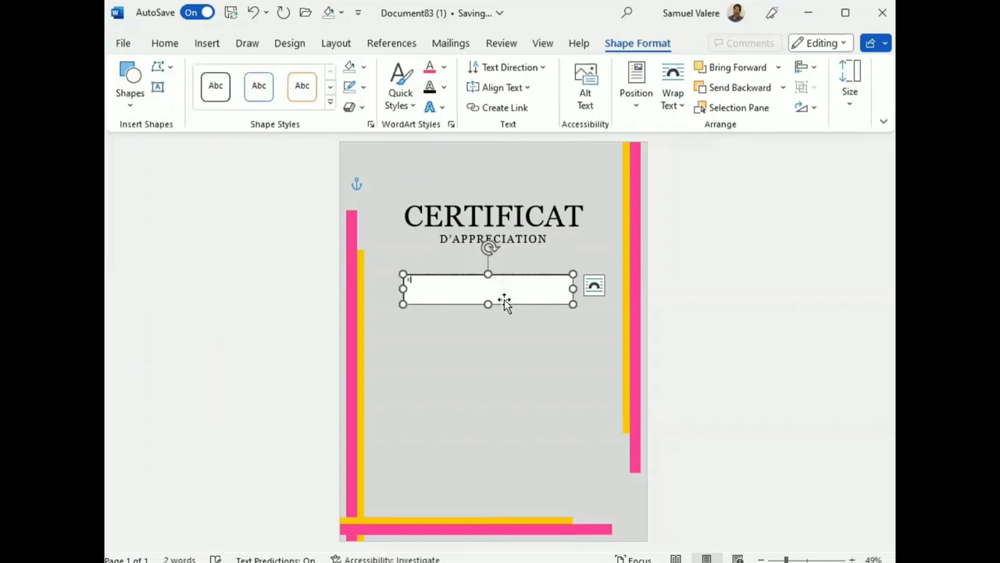
{"action": "type", "text": "D"}
{"action": "type", "text": "r nous attribuons a madame"}
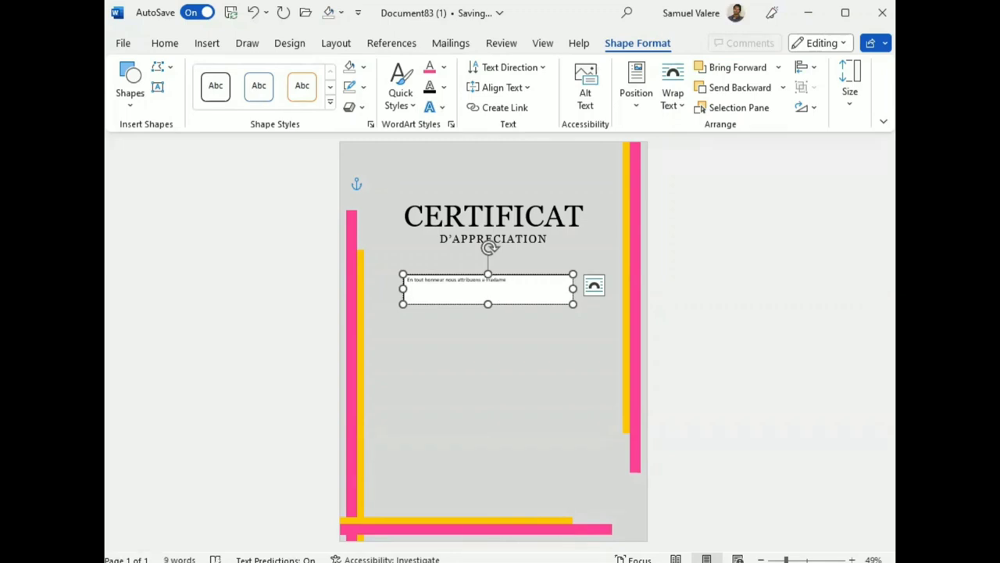
- Make the dedication box transparent with no outline and centre its text
{"action": "triple_click", "coordinate": [449, 285]}
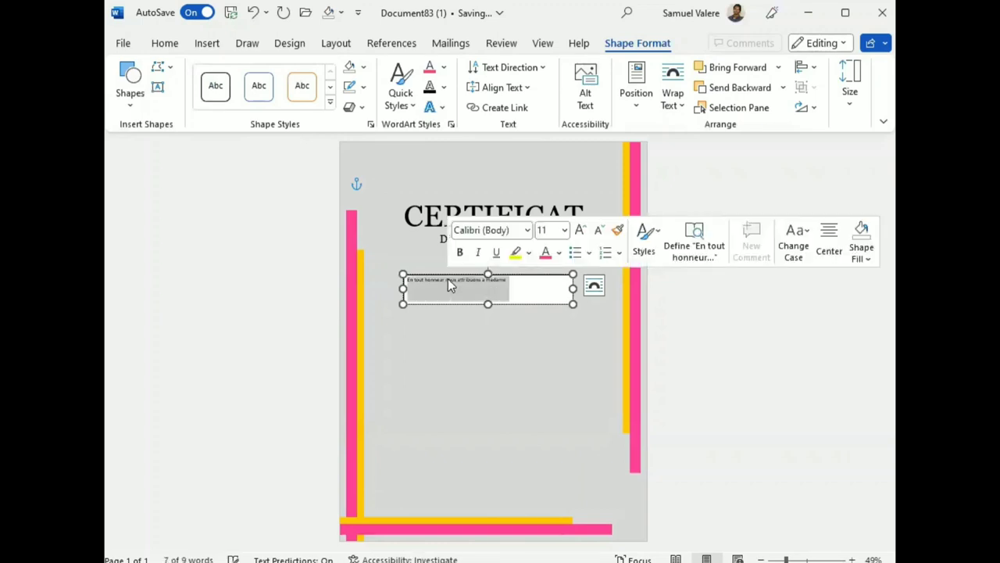
{"action": "left_click", "coordinate": [349, 67]}
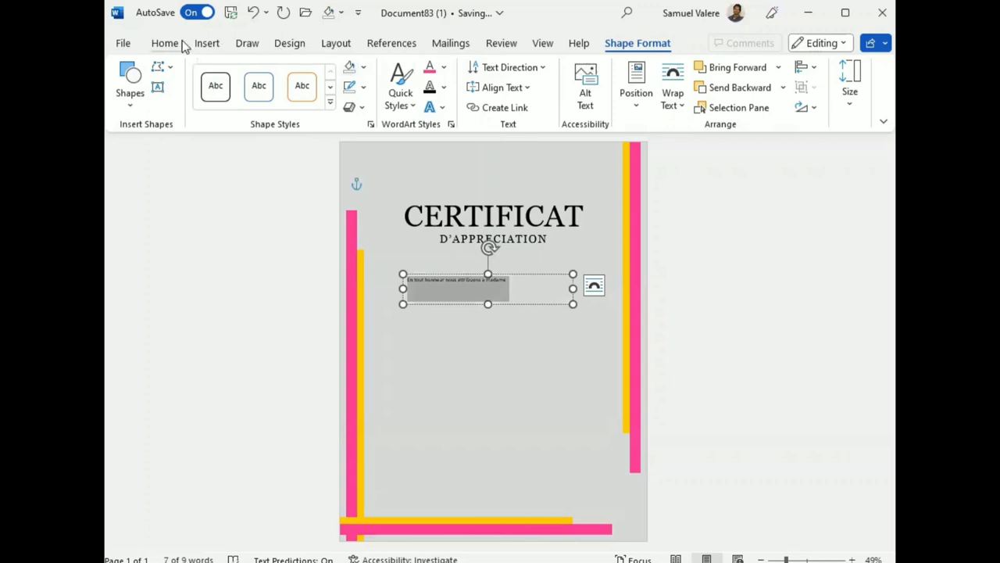
{"action": "left_click", "coordinate": [165, 43]}
{"action": "left_click", "coordinate": [390, 87]}
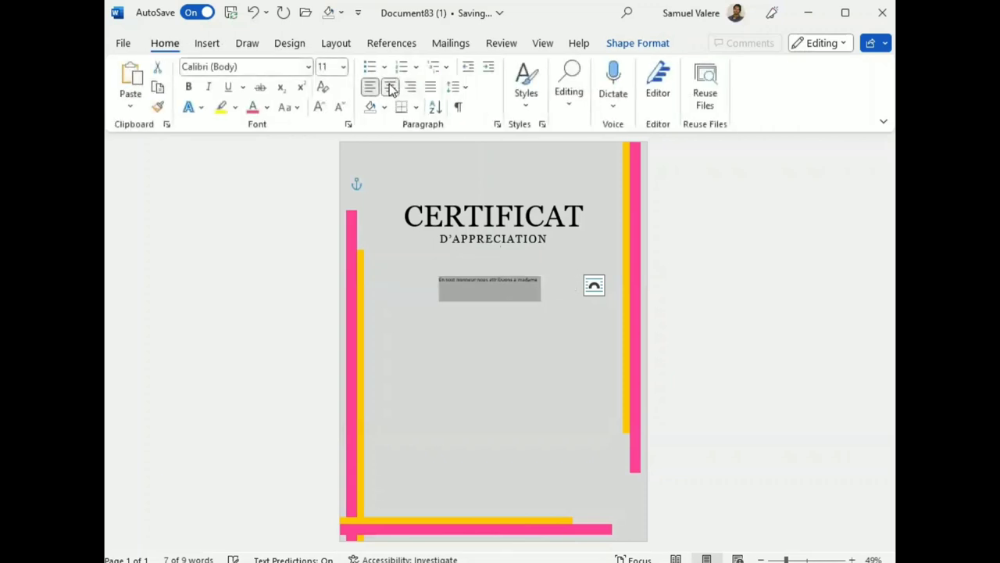
{"action": "left_click", "coordinate": [318, 107]}
{"action": "left_click", "coordinate": [319, 108]}
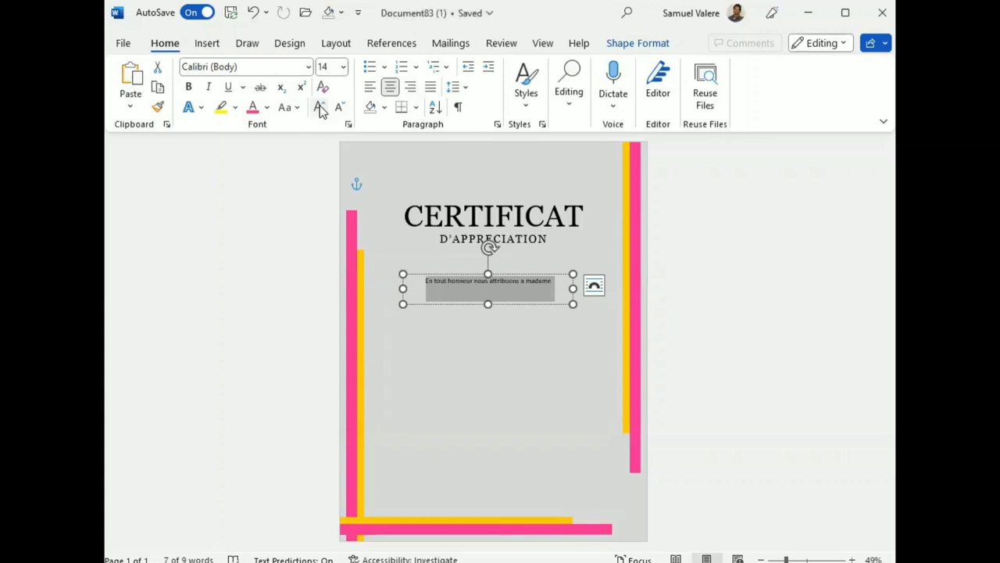
- Set the dedication to Agency FB, 16 pt, in UPPERCASE
{"action": "left_click", "coordinate": [309, 67]}
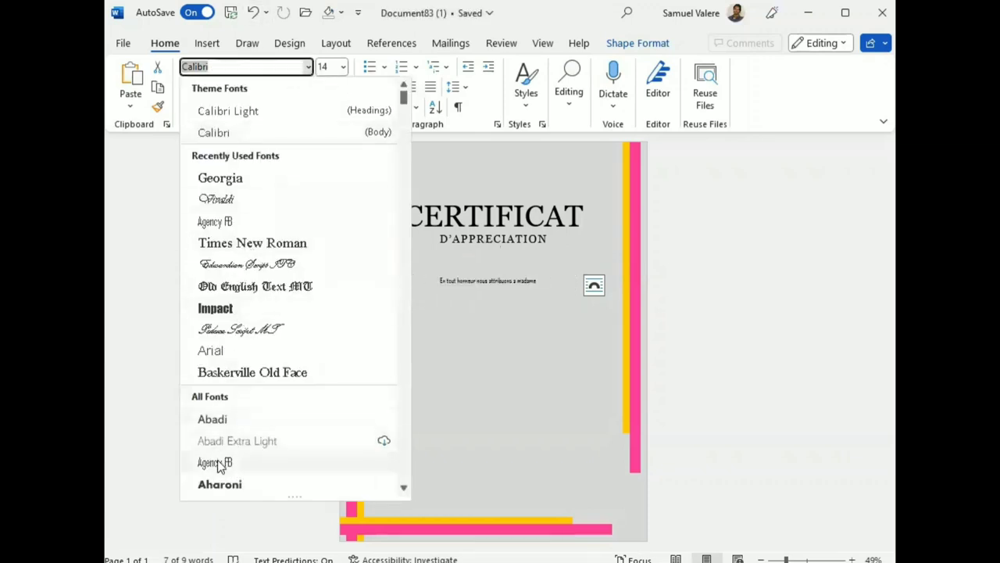
{"action": "left_click", "coordinate": [220, 460]}
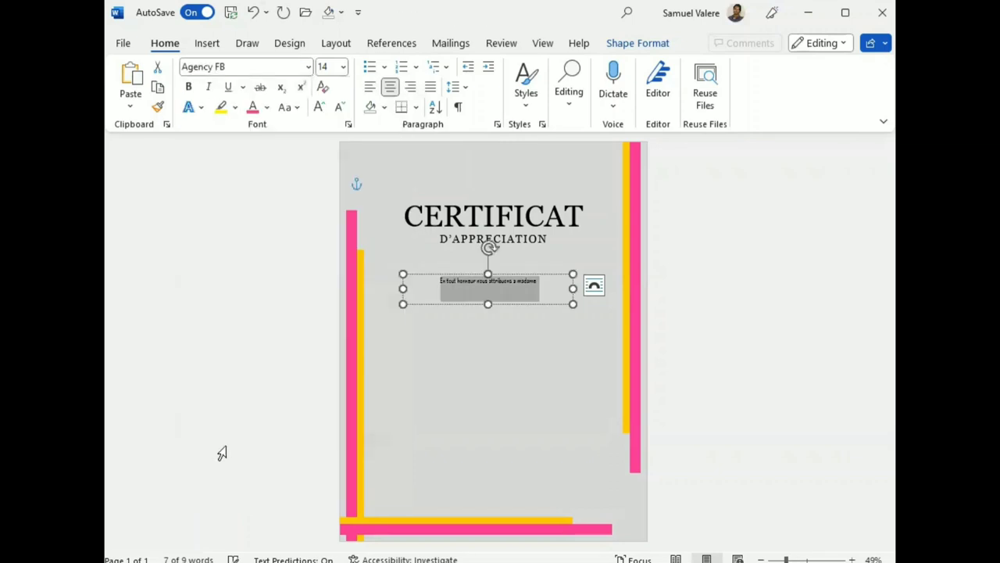
{"action": "left_click", "coordinate": [319, 107]}
{"action": "left_click", "coordinate": [319, 108]}
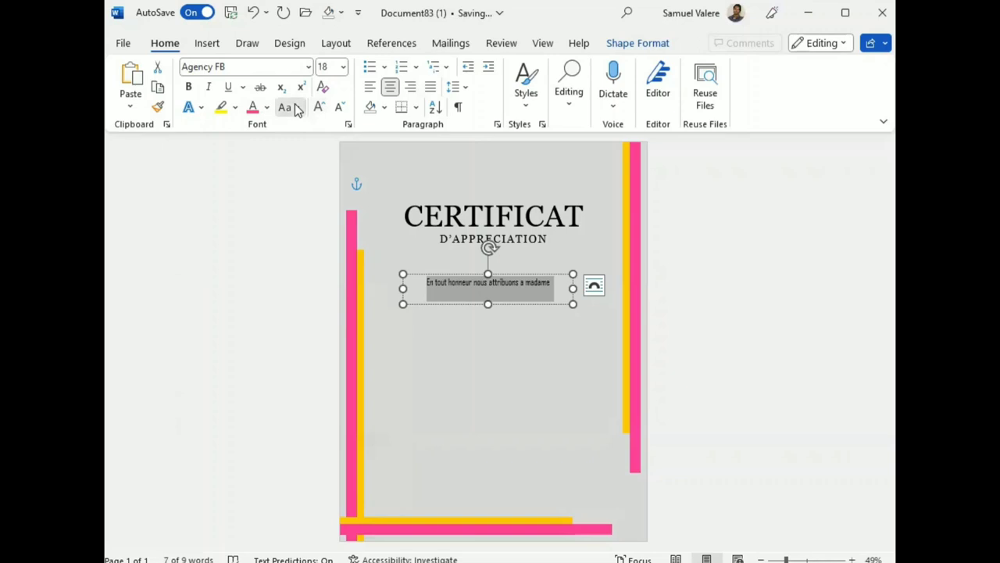
{"action": "left_click", "coordinate": [287, 108]}
{"action": "left_click", "coordinate": [329, 172]}
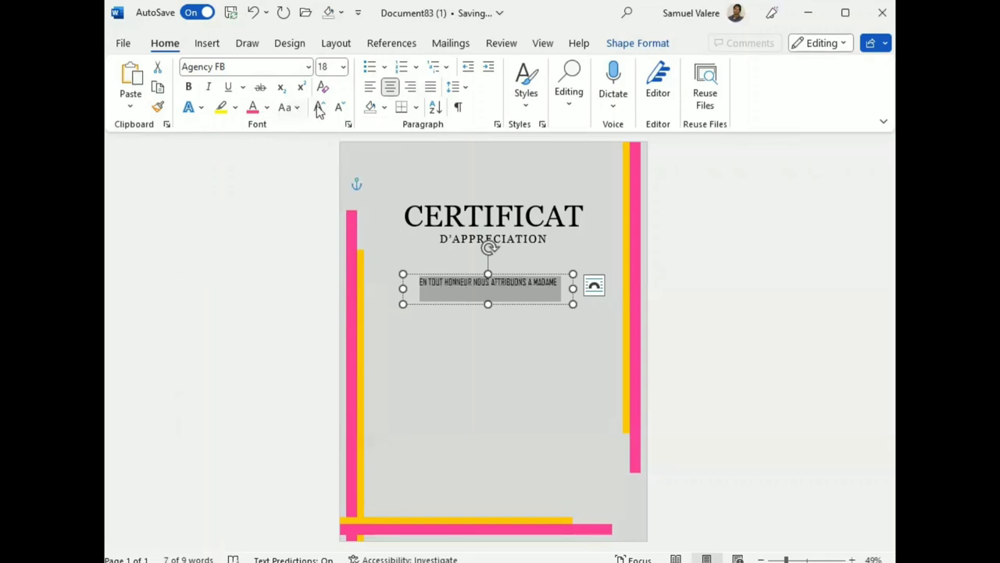
{"action": "left_click", "coordinate": [339, 109]}
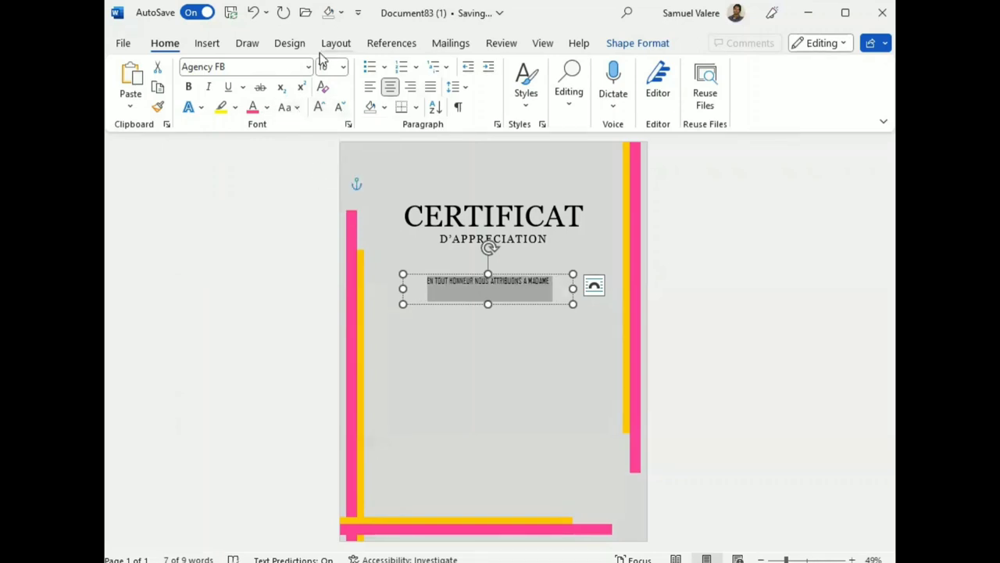
- Expand the dedication's character spacing by 3 pt
{"action": "left_click", "coordinate": [349, 124]}
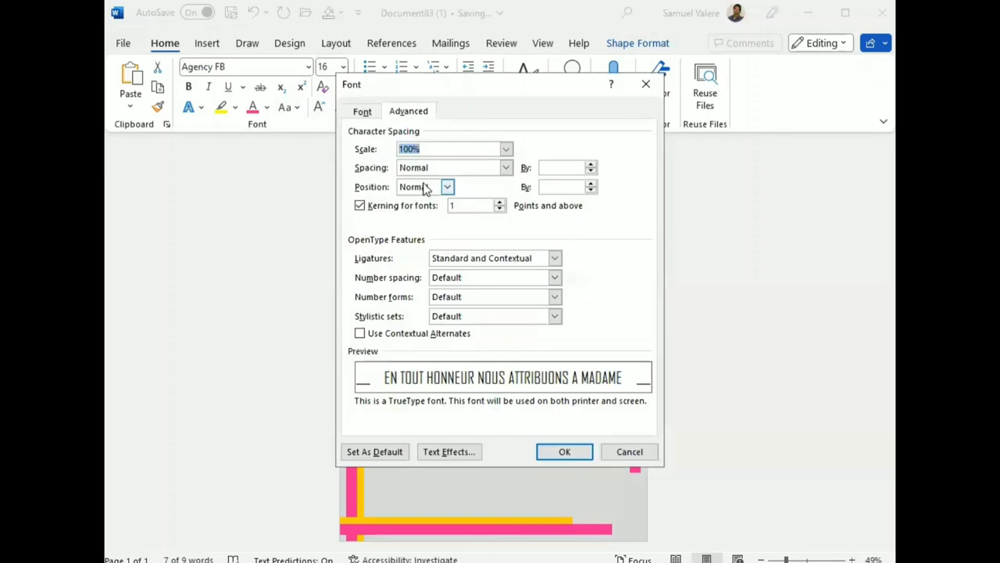
{"action": "left_click", "coordinate": [505, 167]}
{"action": "left_click", "coordinate": [444, 192]}
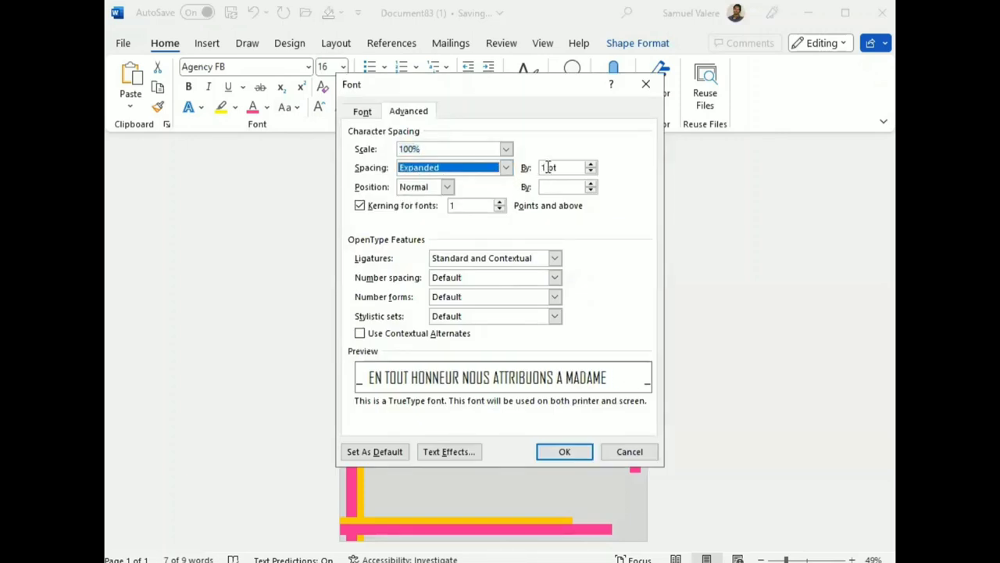
{"action": "left_click", "coordinate": [548, 167]}
{"action": "key", "text": "BackSpace"}
{"action": "type", "text": "3"}
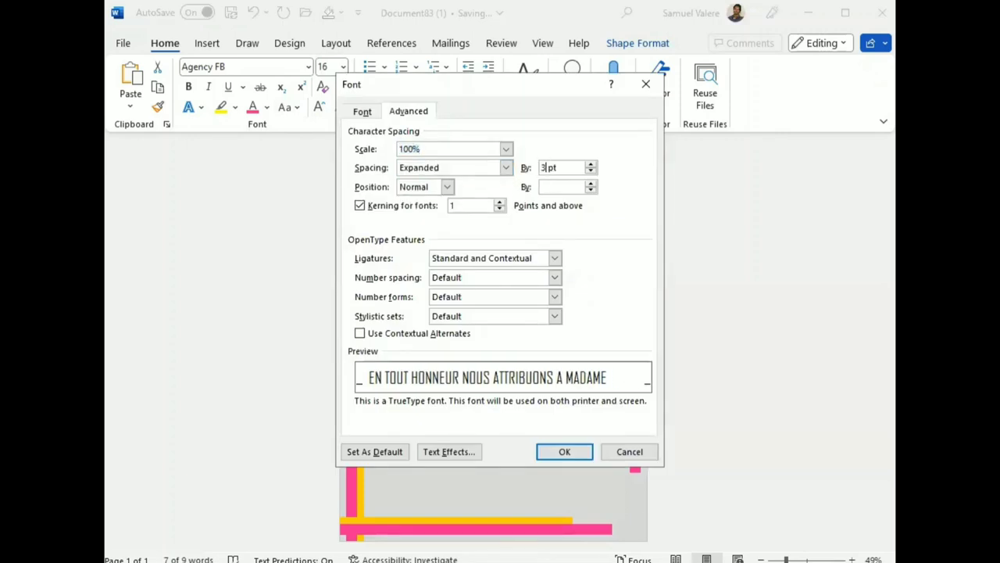
{"action": "key", "text": "Return"}
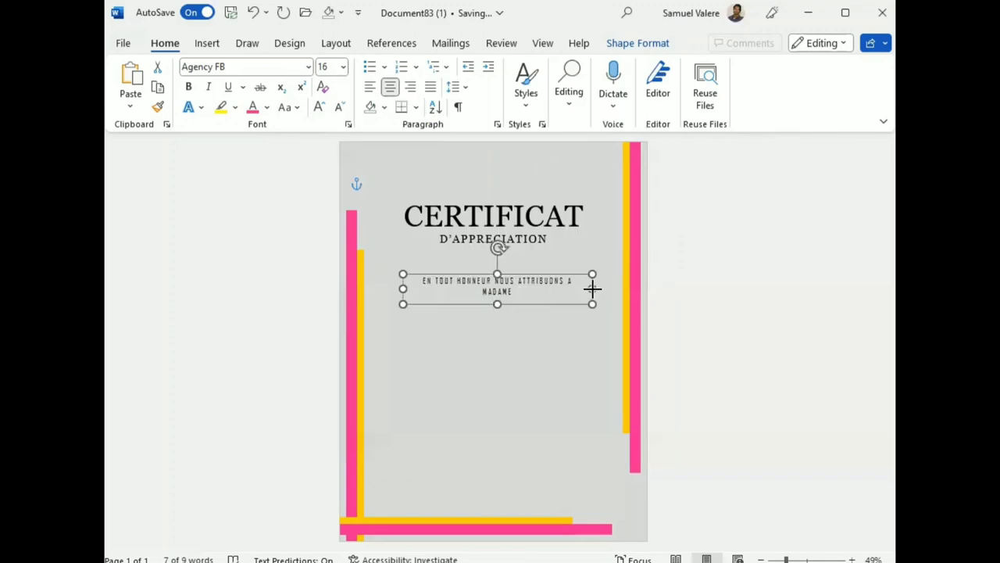
- Widen and centre the dedication box on one line, and replace its A with À
{"action": "left_click_drag", "start_coordinate": [593, 289], "coordinate": [608, 288]}
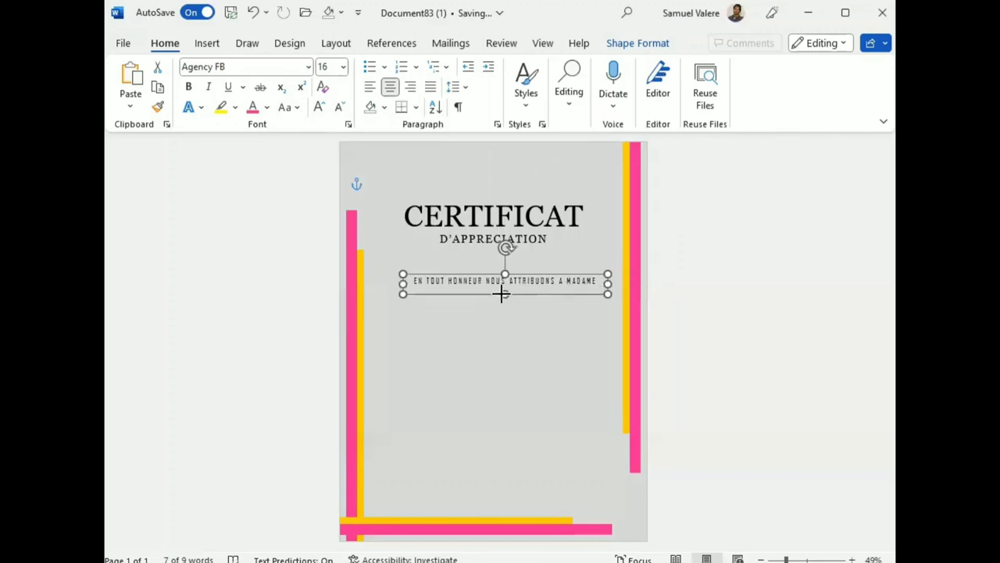
{"action": "mouse_move", "coordinate": [523, 289]}
{"action": "left_mouse_down"}
{"action": "mouse_move", "coordinate": [508, 285]}
{"action": "mouse_move", "coordinate": [546, 276]}
{"action": "left_mouse_up"}
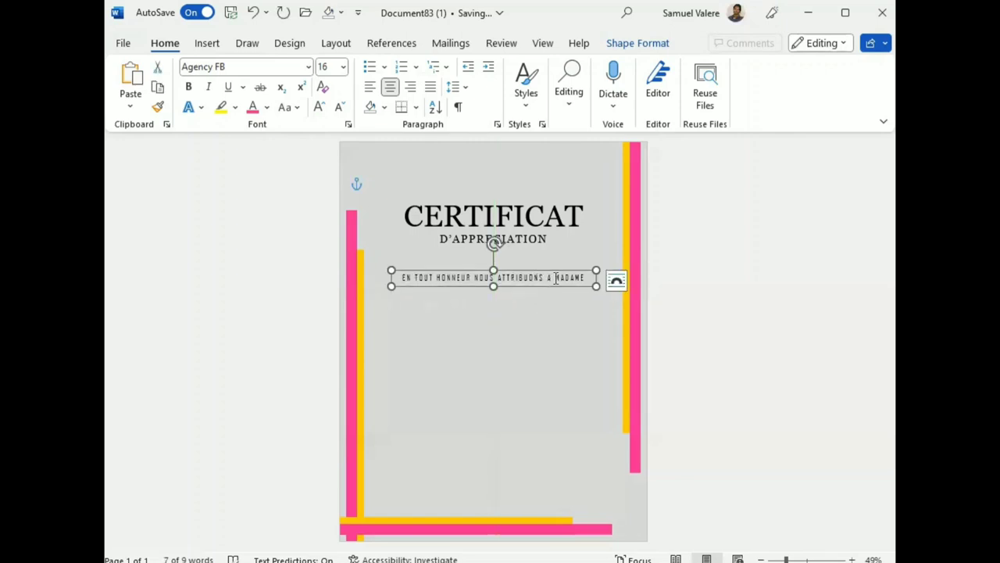
{"action": "double_click", "coordinate": [553, 278]}
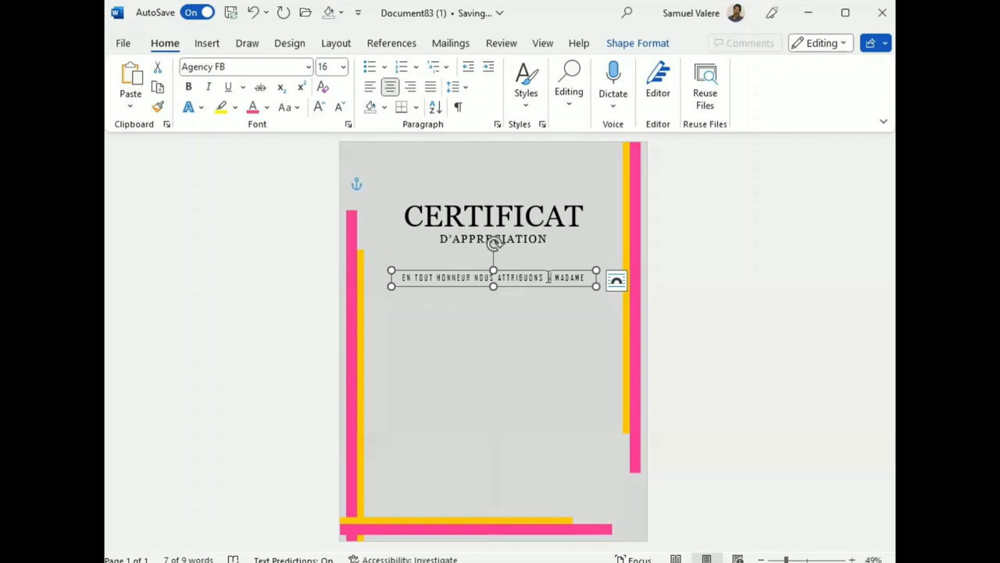
{"action": "left_click", "coordinate": [207, 43]}
{"action": "left_click", "coordinate": [833, 86]}
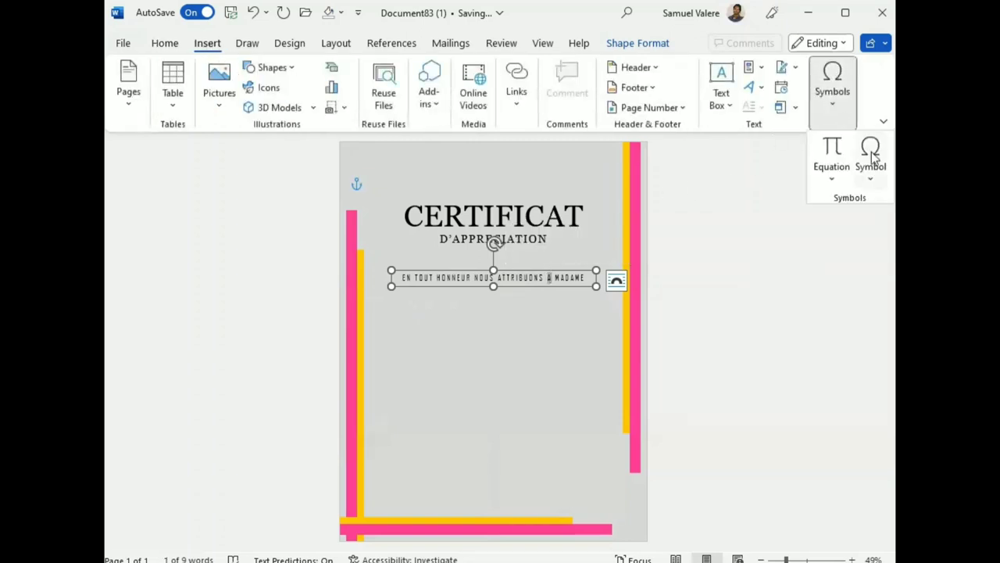
{"action": "left_click", "coordinate": [871, 179]}
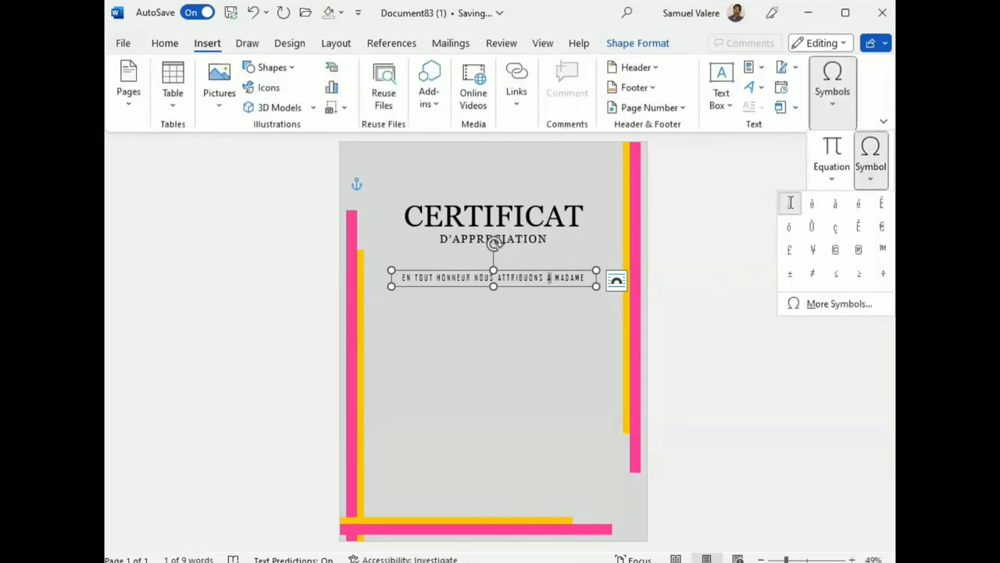
{"action": "left_click", "coordinate": [791, 204]}
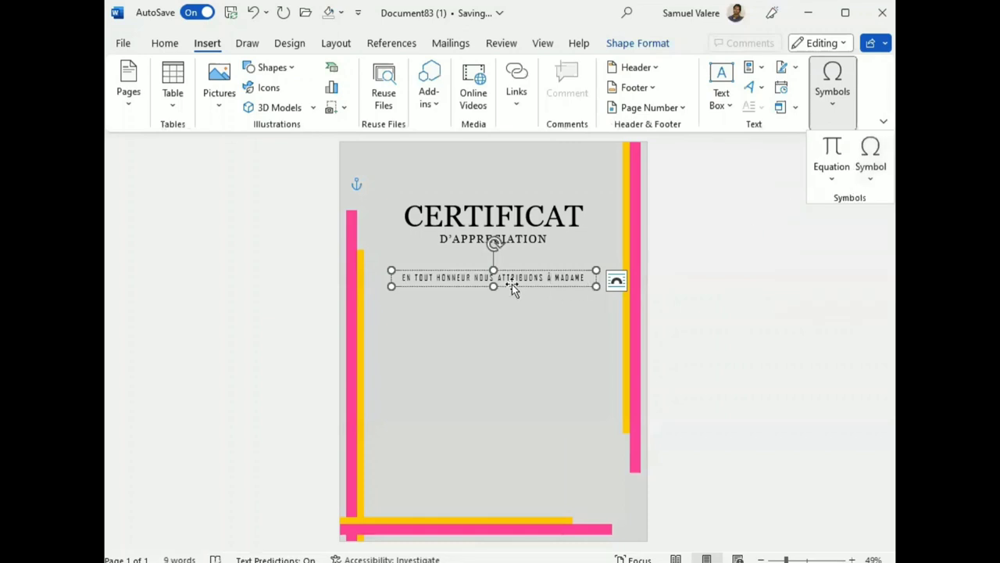
{"action": "left_click", "coordinate": [518, 216]}
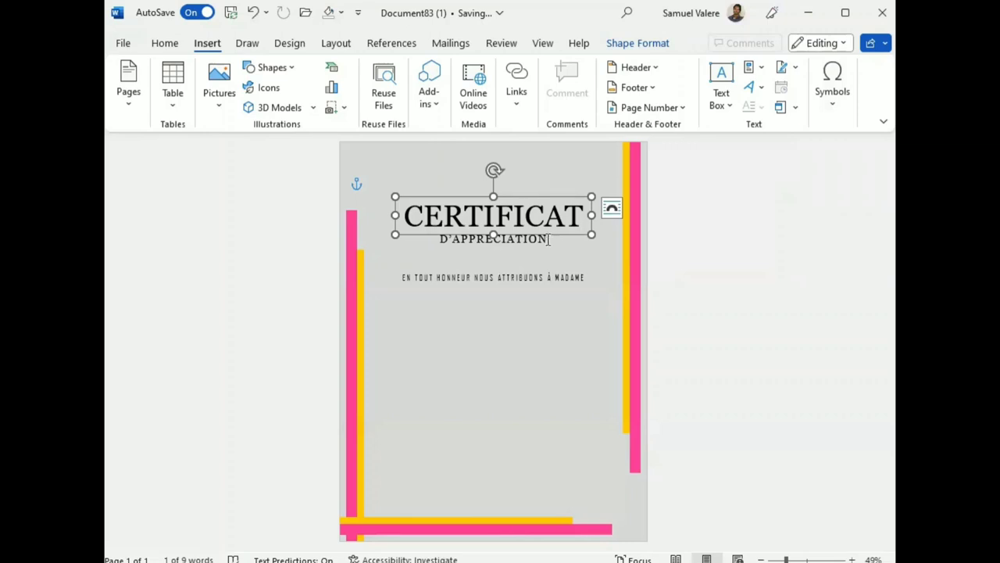
- Copy the CERTIFICAT box below the dedication and replace its word with the recipient's full name
{"action": "left_click_drag", "start_coordinate": [549, 236], "coordinate": [549, 332]}
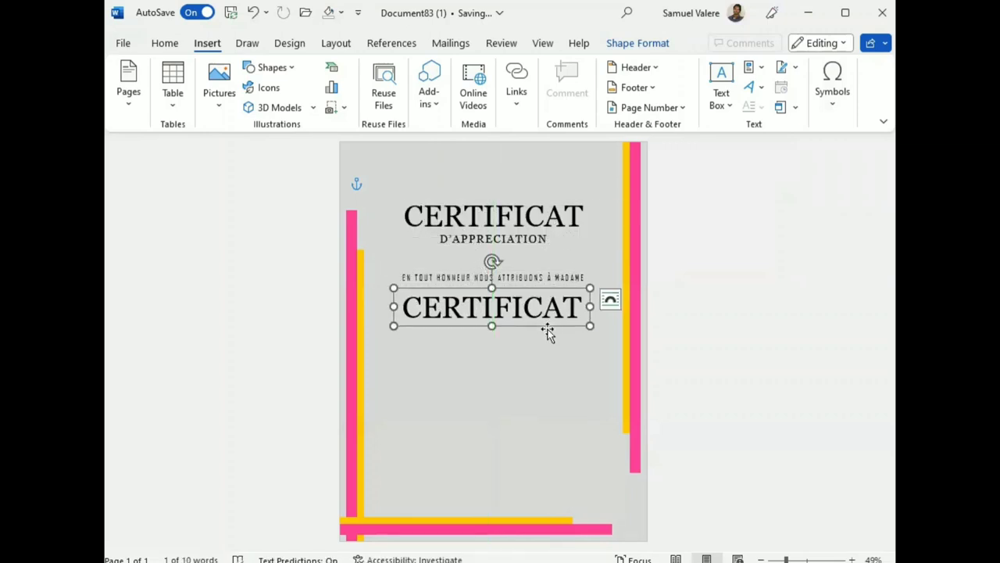
{"action": "double_click", "coordinate": [528, 313]}
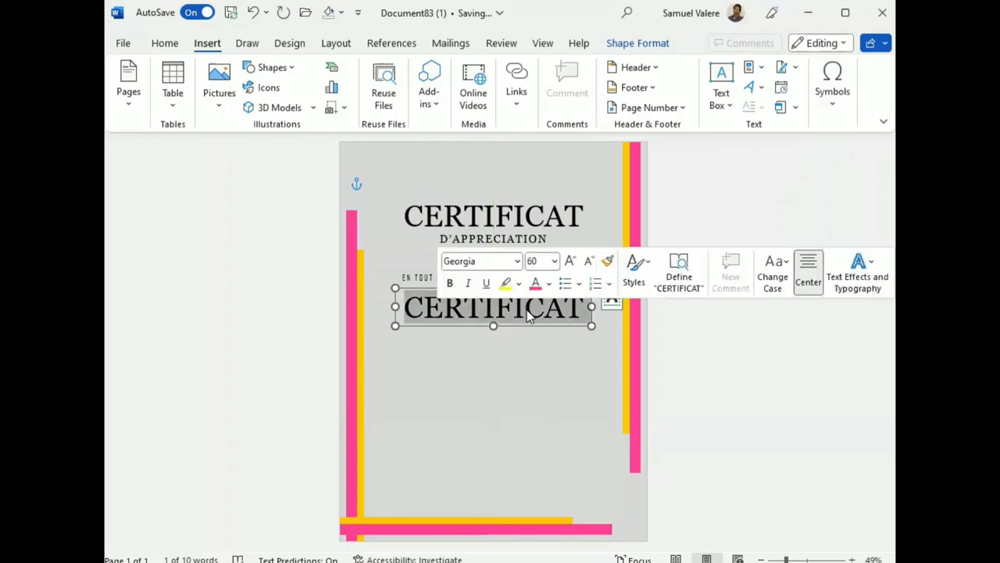
{"action": "type", "text": "R"}
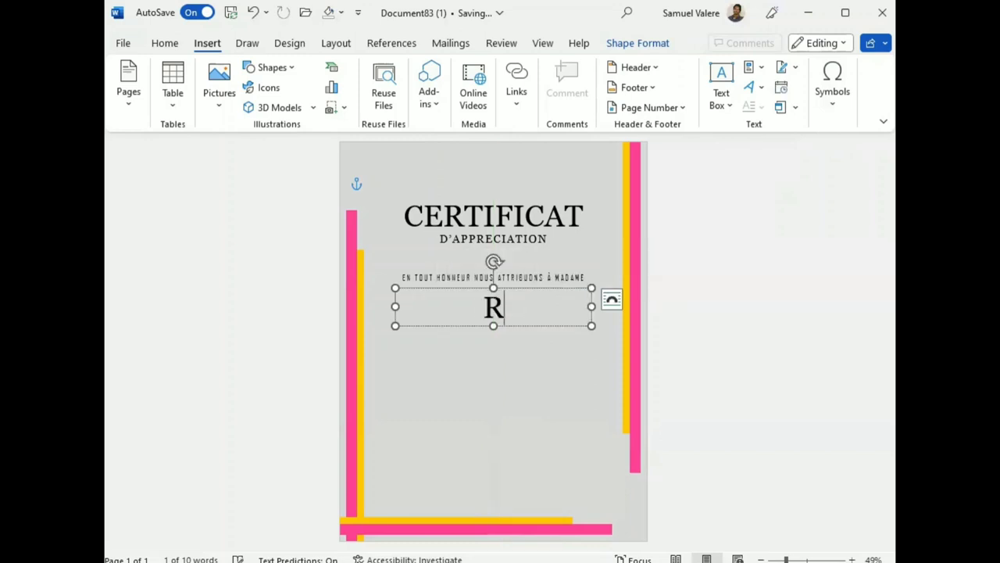
{"action": "type", "text": "enett"}
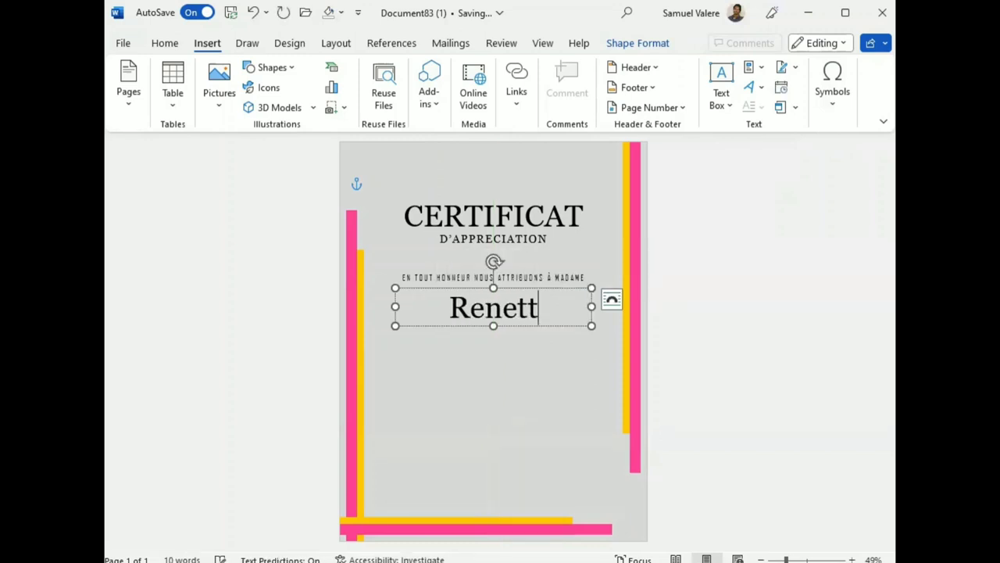
{"action": "type", "text": "er"}
{"action": "key", "text": "BackSpace"}
{"action": "type", "text": "D"}
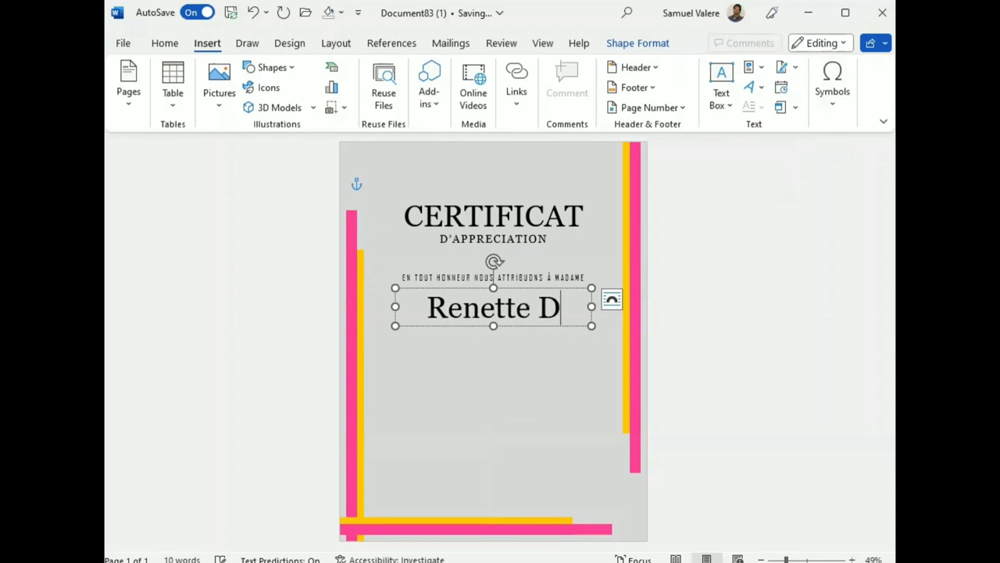
{"action": "type", "text": "orl"}
{"action": "key", "text": "BackSpace"}
{"action": "key", "text": "BackSpace"}
{"action": "key", "text": "BackSpace"}
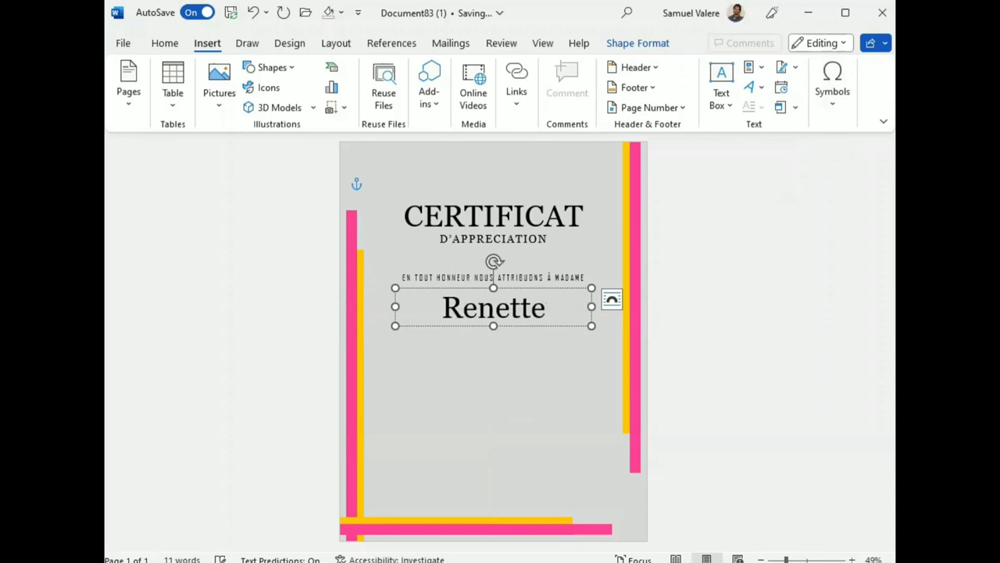
{"action": "key", "text": "ctrl+y"}
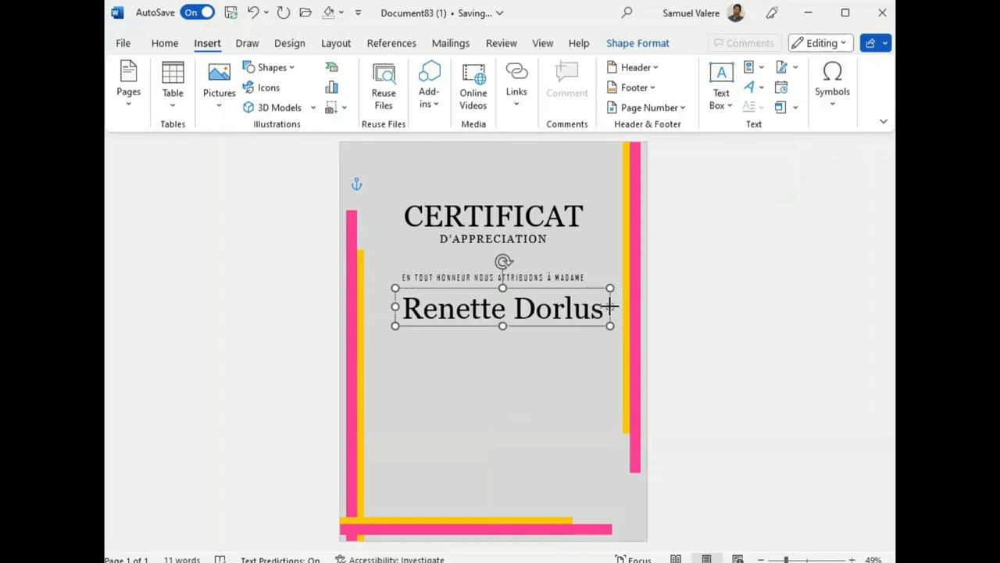
{"action": "key", "text": "Escape"}
- Set the recipient's name in Vivaldi at 80 pt
{"action": "double_click", "coordinate": [553, 307]}
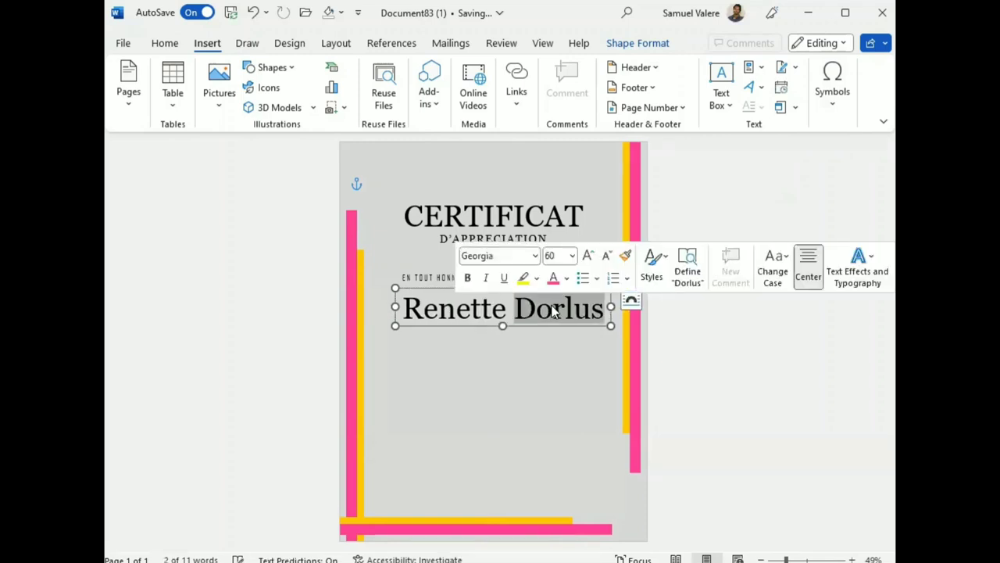
{"action": "triple_click", "coordinate": [522, 311]}
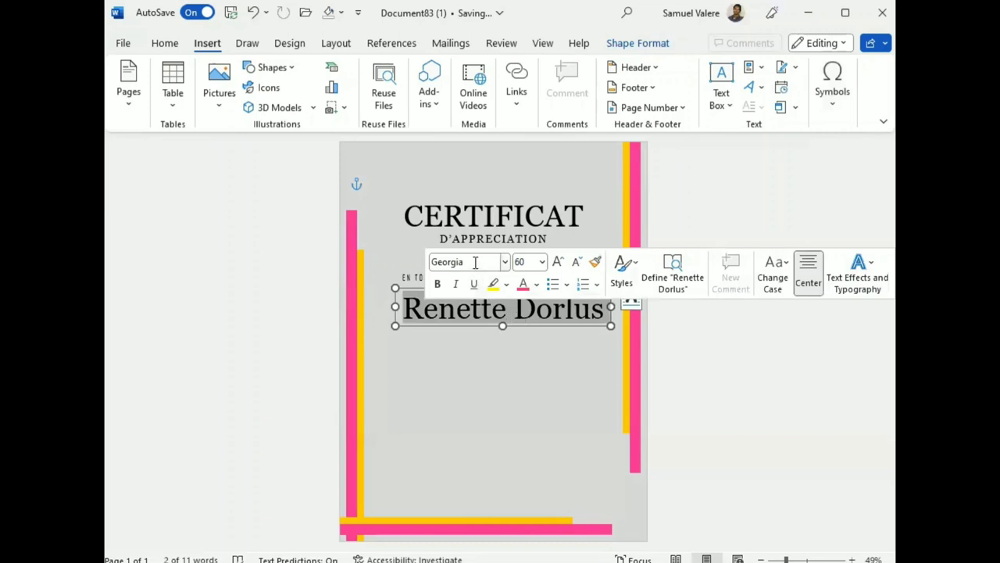
{"action": "left_click", "coordinate": [475, 262]}
{"action": "type", "text": "Vivaldi"}
{"action": "key", "text": "Return"}
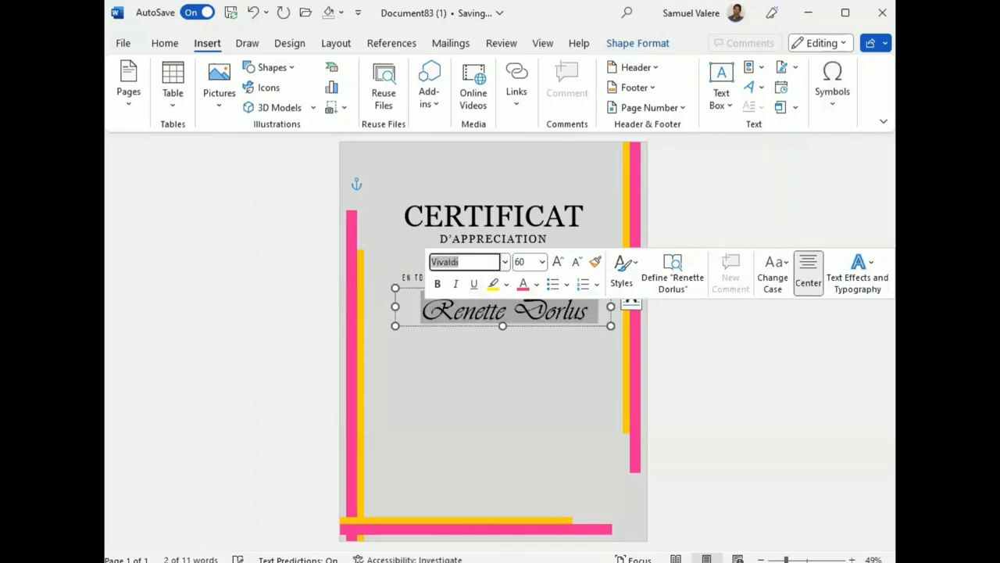
{"action": "left_click", "coordinate": [557, 262]}
{"action": "left_click", "coordinate": [558, 262]}
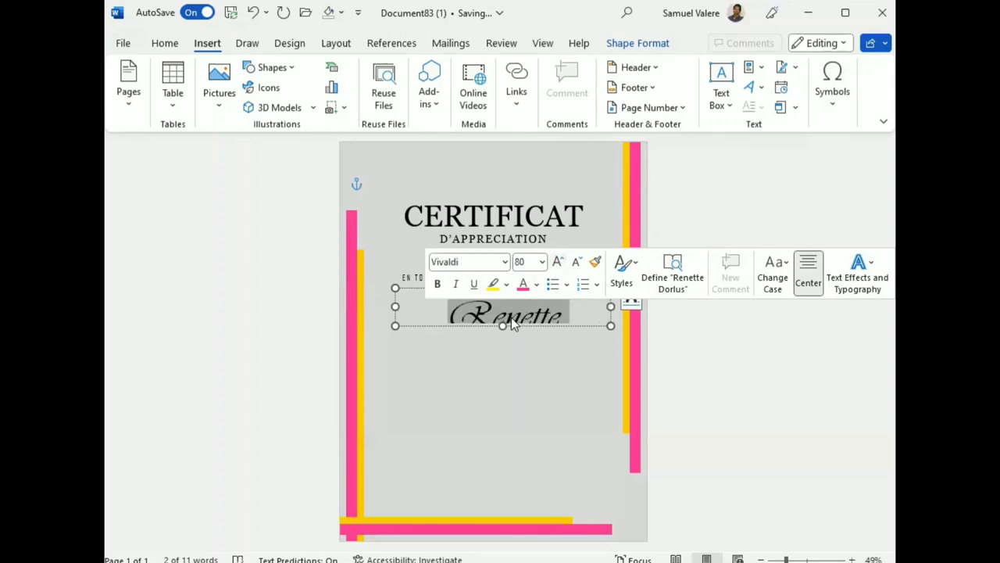
- Resize and centre the name box to fit one line, and colour the name pink
{"action": "left_click_drag", "start_coordinate": [501, 326], "coordinate": [502, 337]}
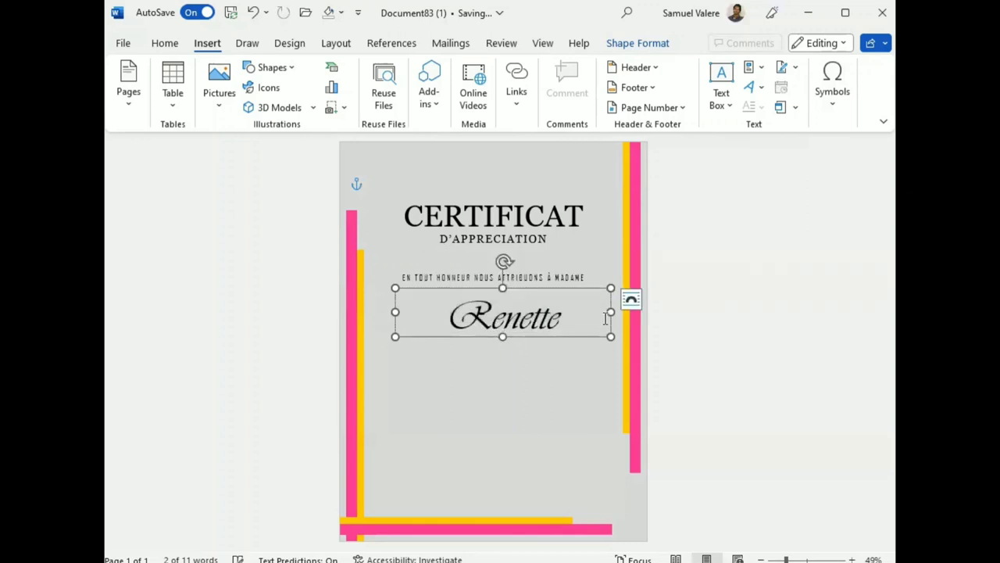
{"action": "left_click_drag", "start_coordinate": [611, 311], "coordinate": [636, 310]}
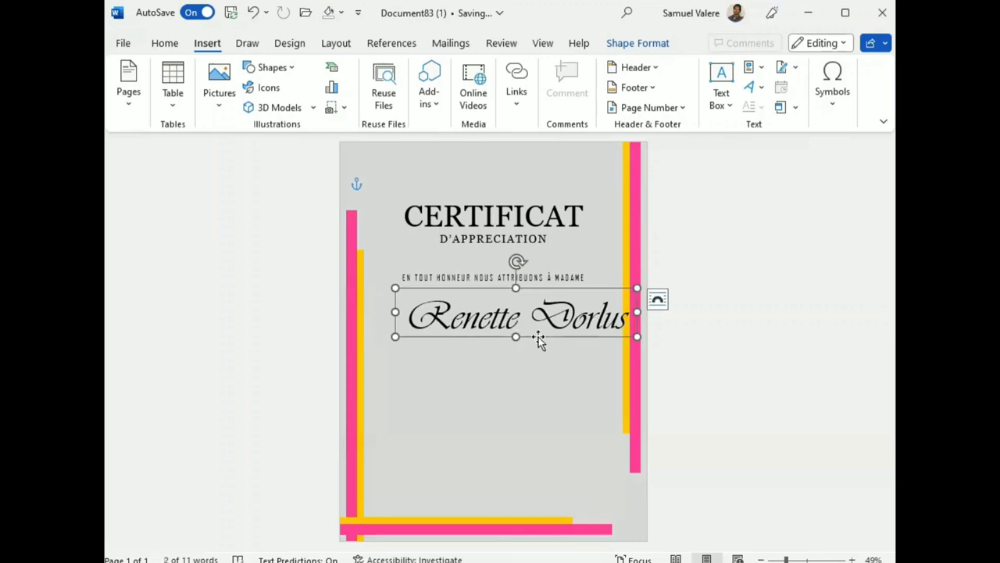
{"action": "left_click_drag", "start_coordinate": [530, 333], "coordinate": [513, 330]}
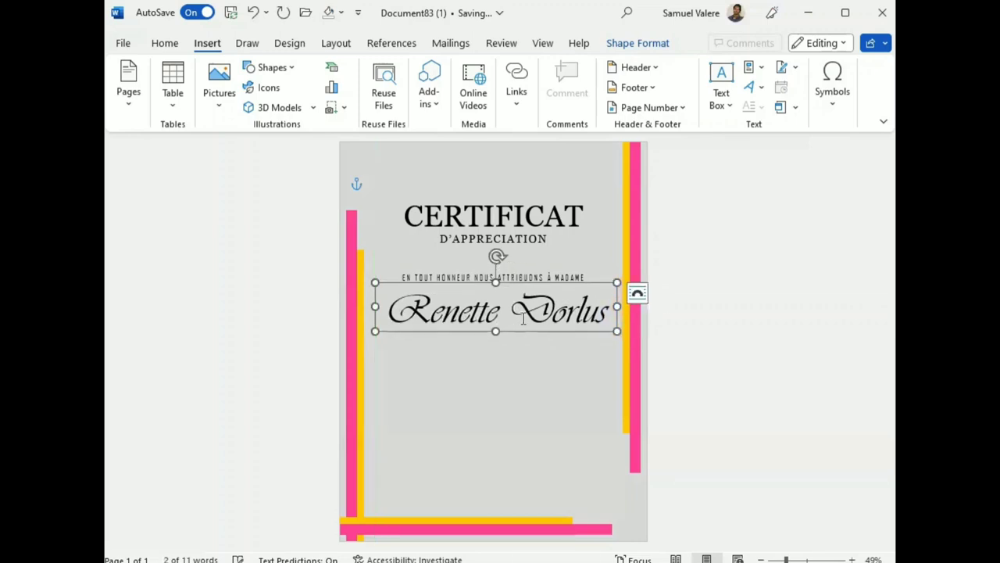
{"action": "double_click", "coordinate": [531, 311]}
{"action": "triple_click", "coordinate": [533, 312]}
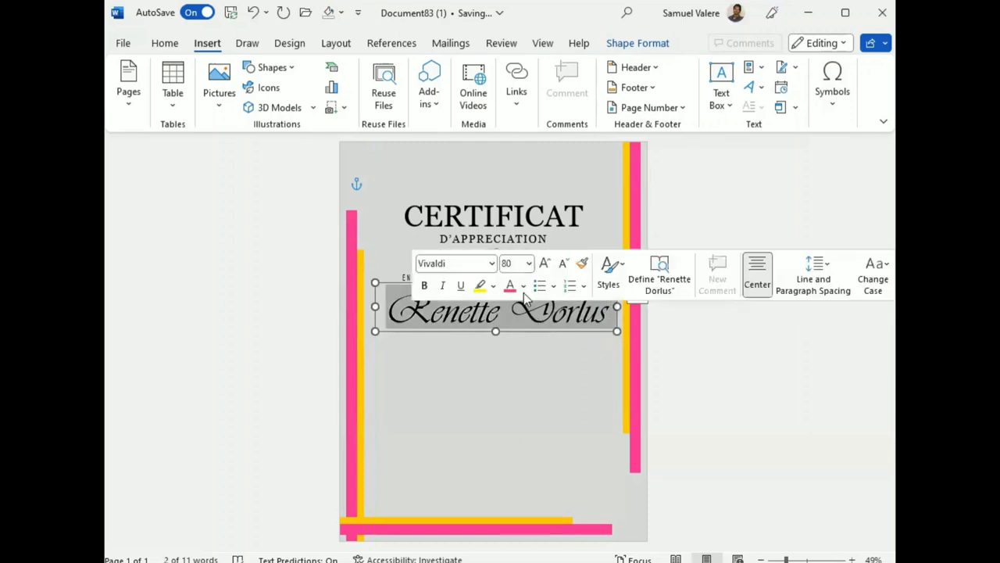
{"action": "left_click", "coordinate": [511, 288]}
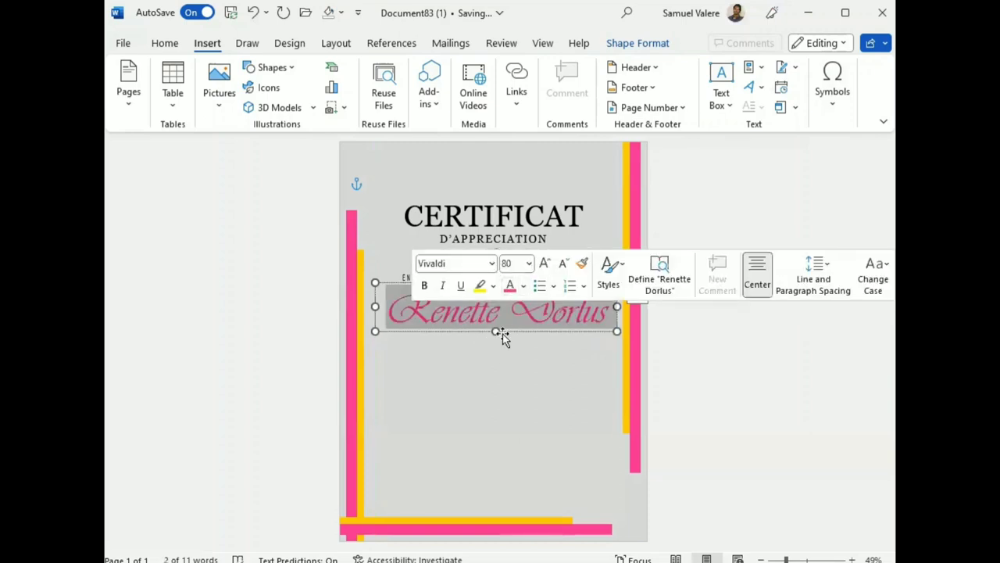
{"action": "left_click", "coordinate": [511, 332]}
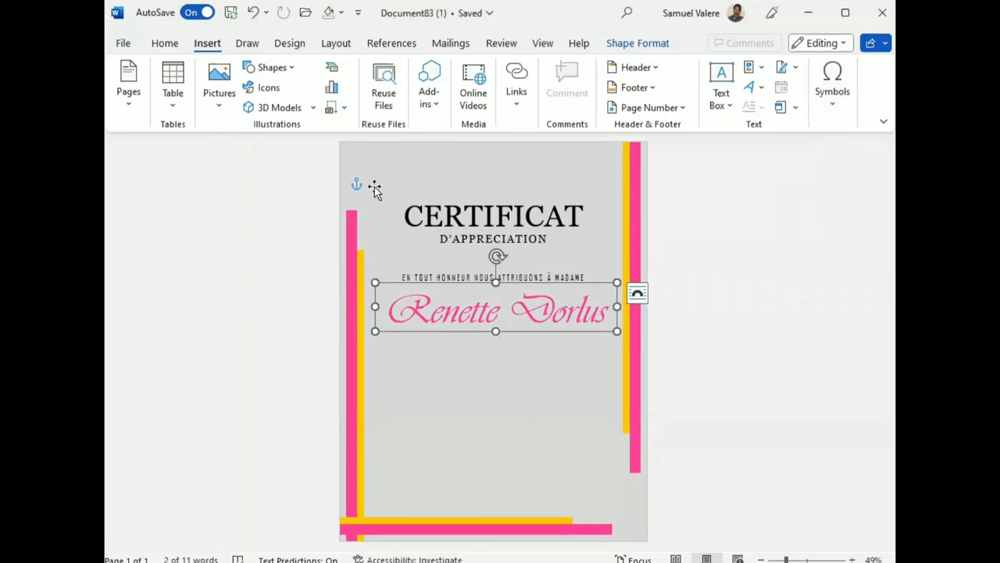
- Draw a transparent text box below the name and paste the thank-you paragraph into it
{"action": "left_click", "coordinate": [283, 68]}
{"action": "left_click", "coordinate": [264, 110]}
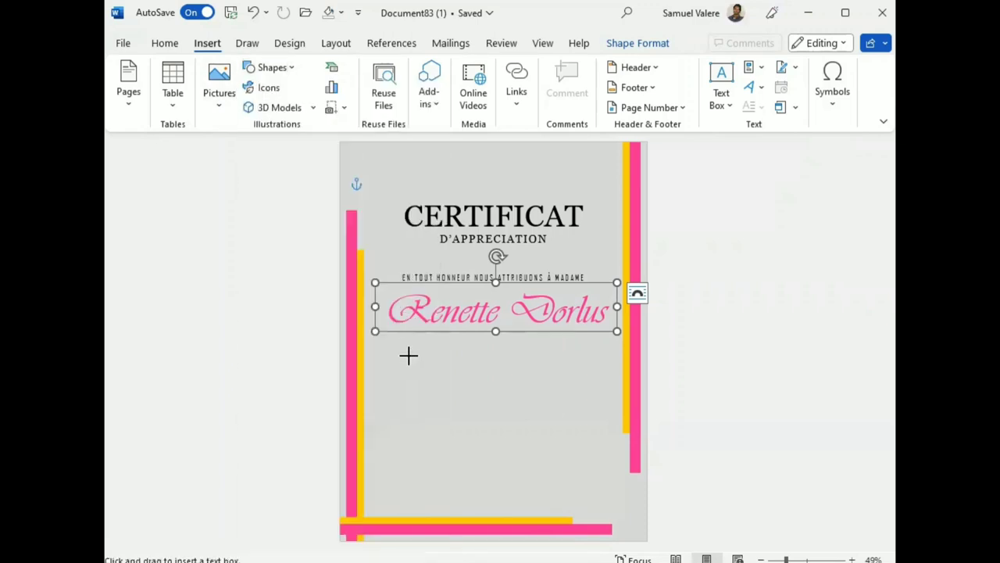
{"action": "left_click_drag", "start_coordinate": [396, 348], "coordinate": [570, 404]}
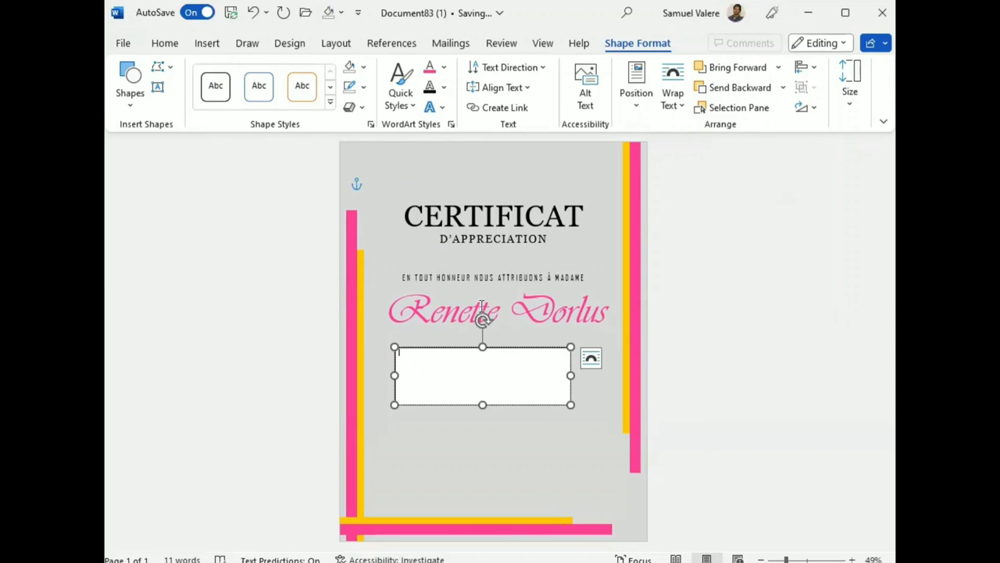
{"action": "key", "text": "ctrl+v"}
{"action": "left_click_drag", "start_coordinate": [482, 404], "coordinate": [483, 389]}
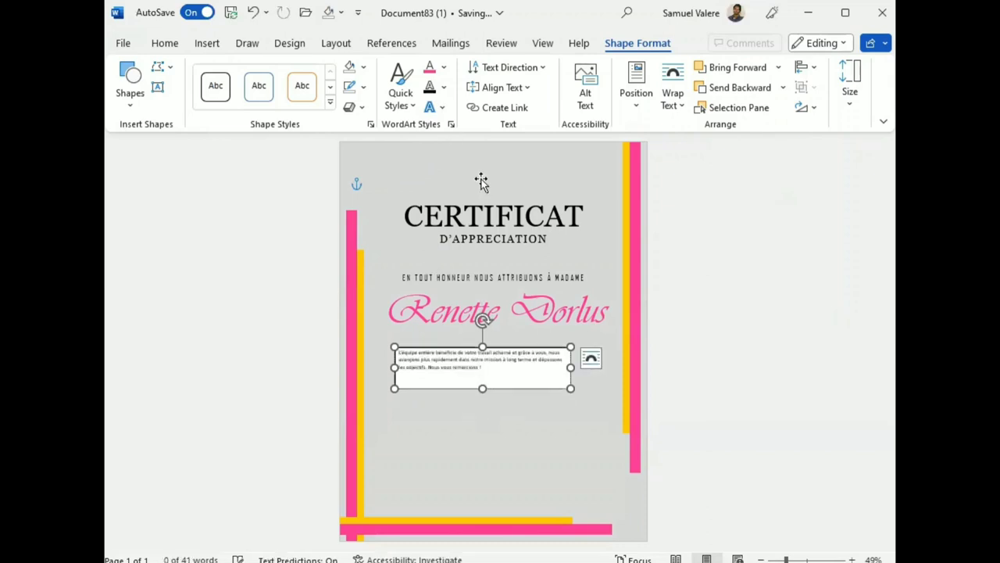
{"action": "key", "text": "ctrl+z"}
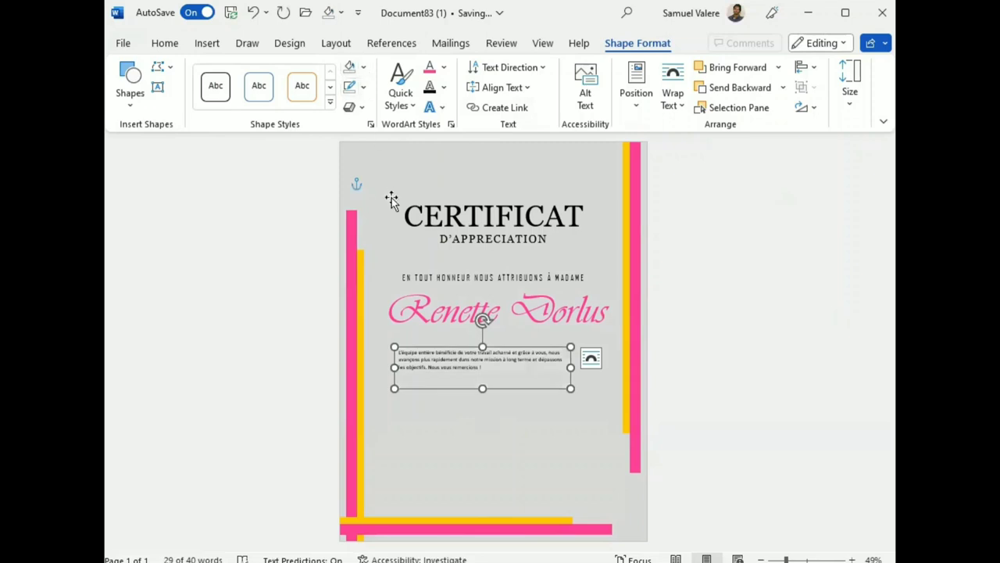
- Centre the paragraph and set it in Georgia at 16 pt
{"action": "triple_click", "coordinate": [448, 361]}
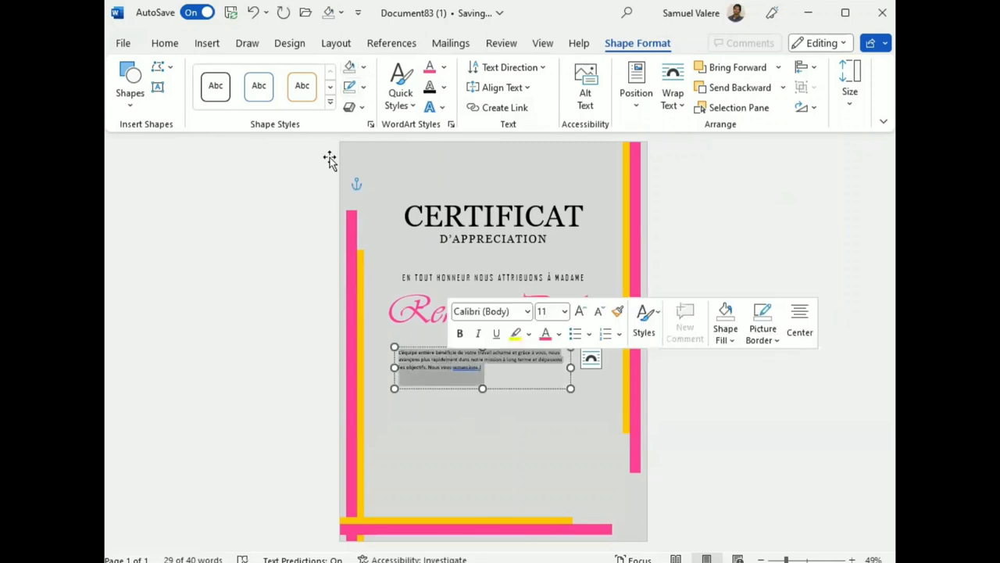
{"action": "left_click", "coordinate": [167, 45]}
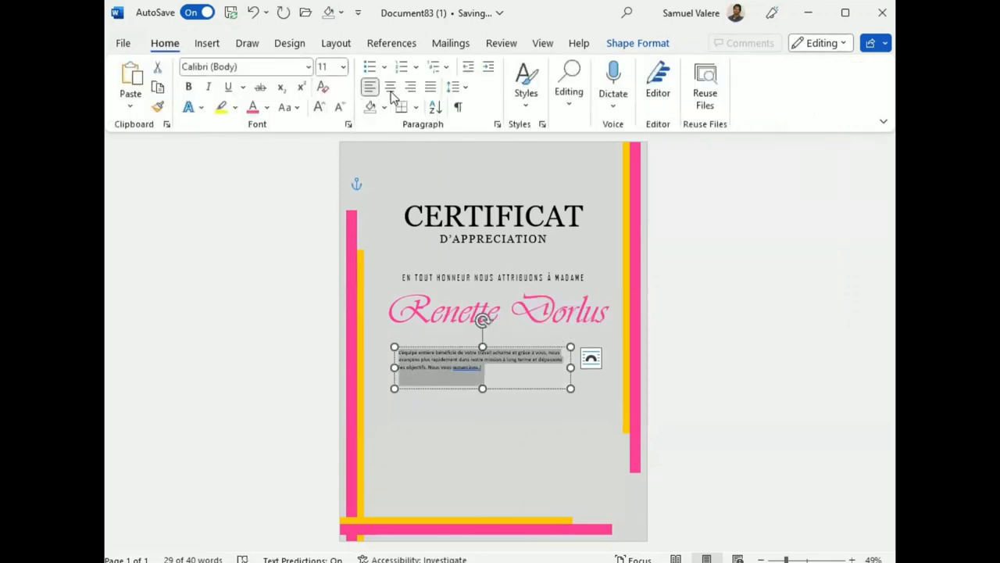
{"action": "left_click", "coordinate": [390, 87]}
{"action": "left_click", "coordinate": [248, 67]}
{"action": "type", "text": "Georgia"}
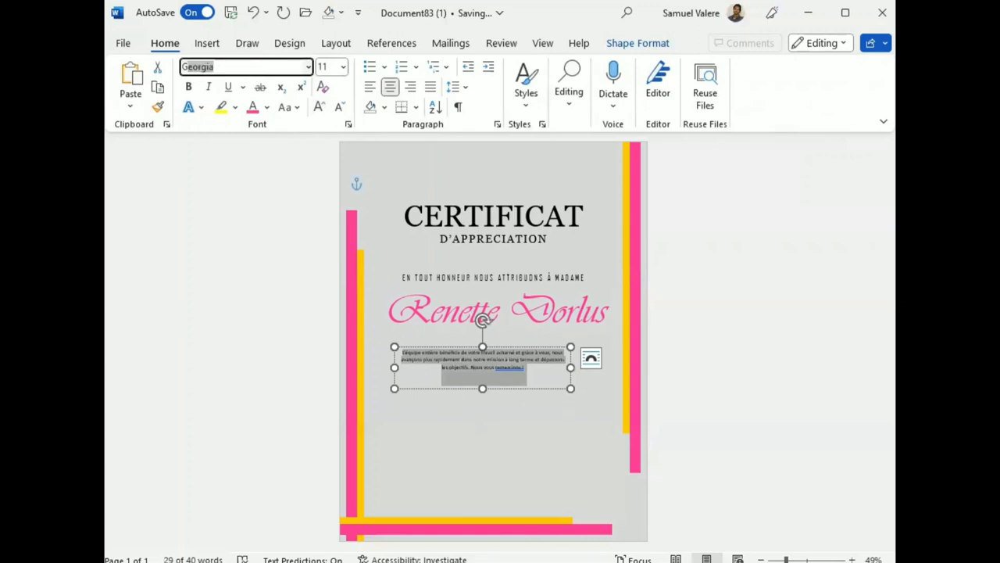
{"action": "key", "text": "Return"}
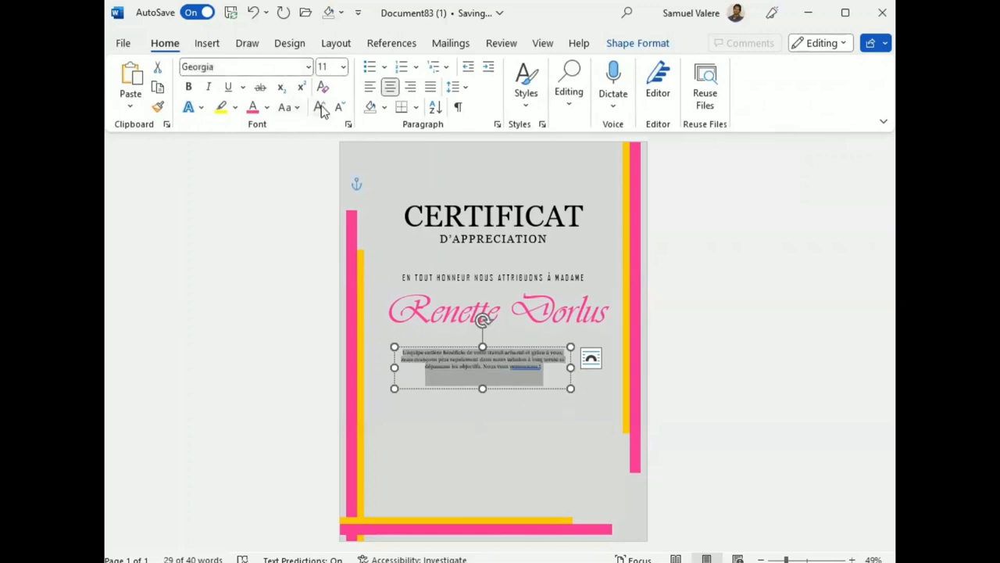
{"action": "left_click", "coordinate": [318, 107]}
{"action": "left_click", "coordinate": [318, 108]}
{"action": "left_click", "coordinate": [320, 107]}
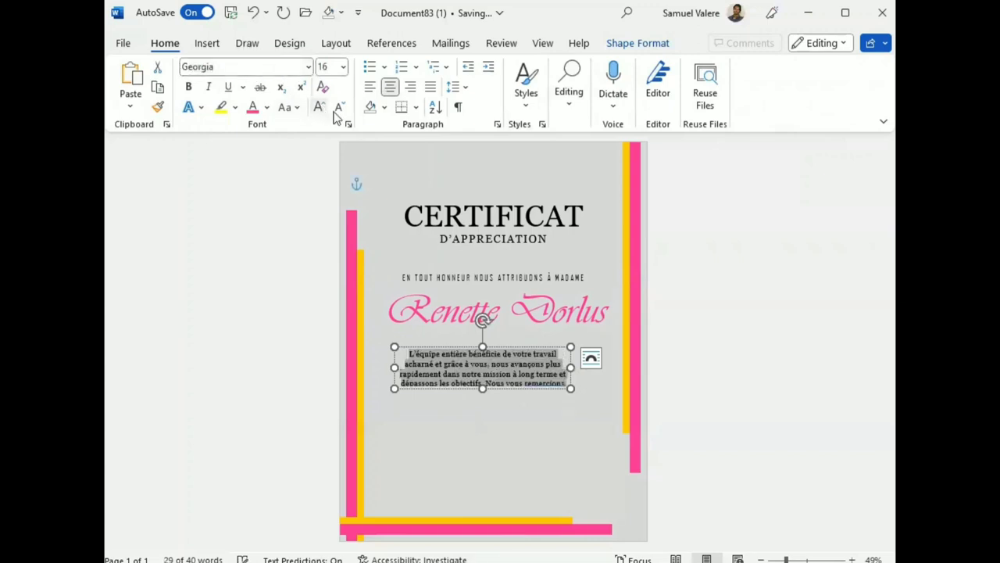
- Widen the paragraph box, fix 'Nous vous remercions!' spacing, and move it up under the name
{"action": "left_click_drag", "start_coordinate": [571, 368], "coordinate": [612, 367]}
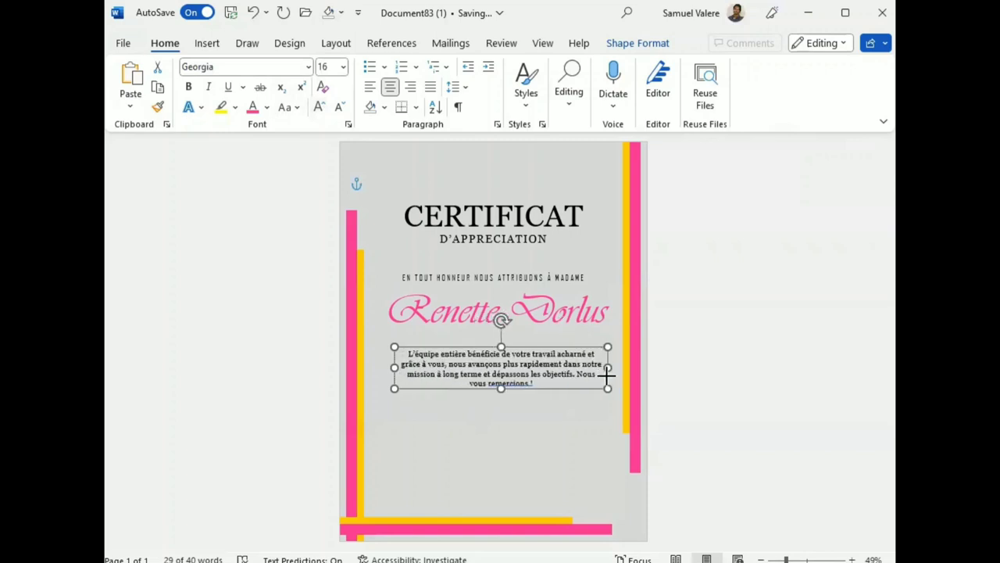
{"action": "left_click_drag", "start_coordinate": [501, 387], "coordinate": [502, 394]}
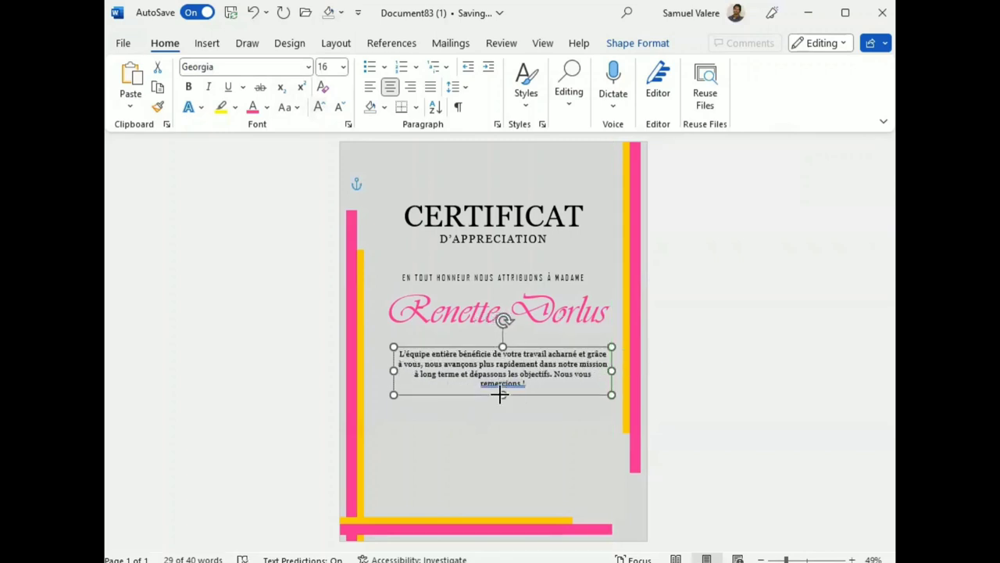
{"action": "left_click", "coordinate": [503, 382]}
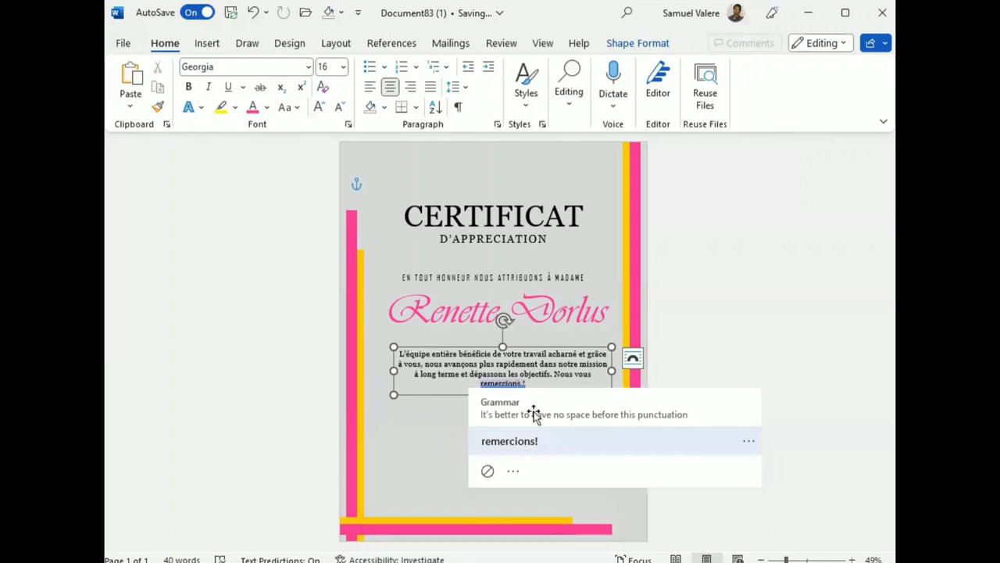
{"action": "left_click", "coordinate": [509, 439]}
{"action": "left_click_drag", "start_coordinate": [545, 397], "coordinate": [525, 396]}
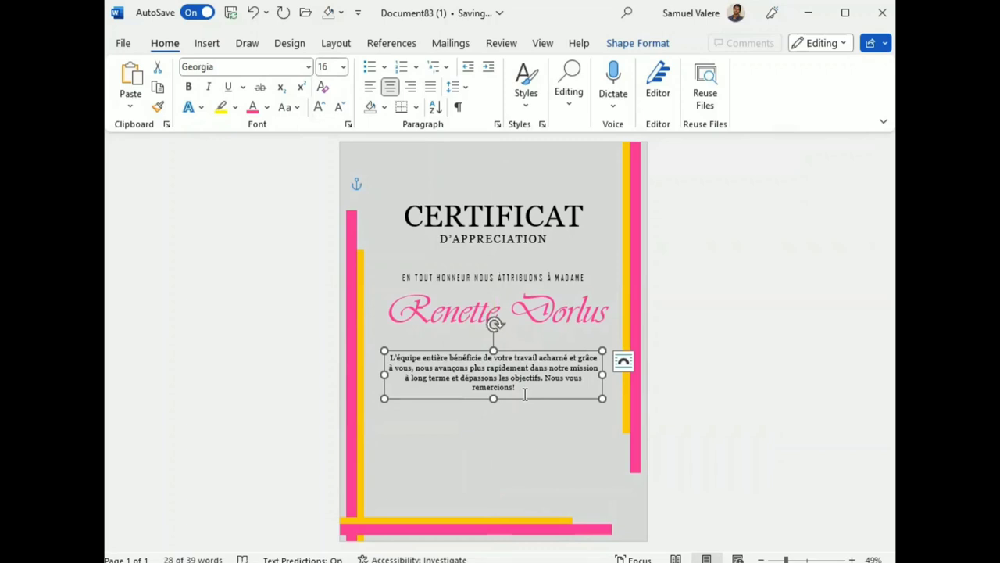
{"action": "left_click_drag", "start_coordinate": [508, 398], "coordinate": [512, 382]}
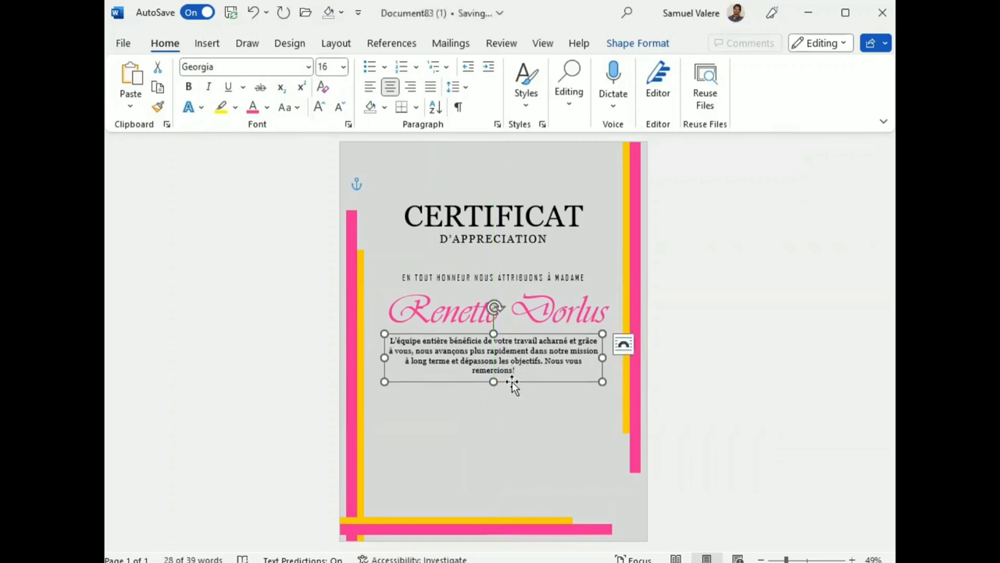
- Move the title, subtitle, dedication and name boxes lower together, then deselect them
{"action": "left_click", "coordinate": [547, 309], "text": "shift"}
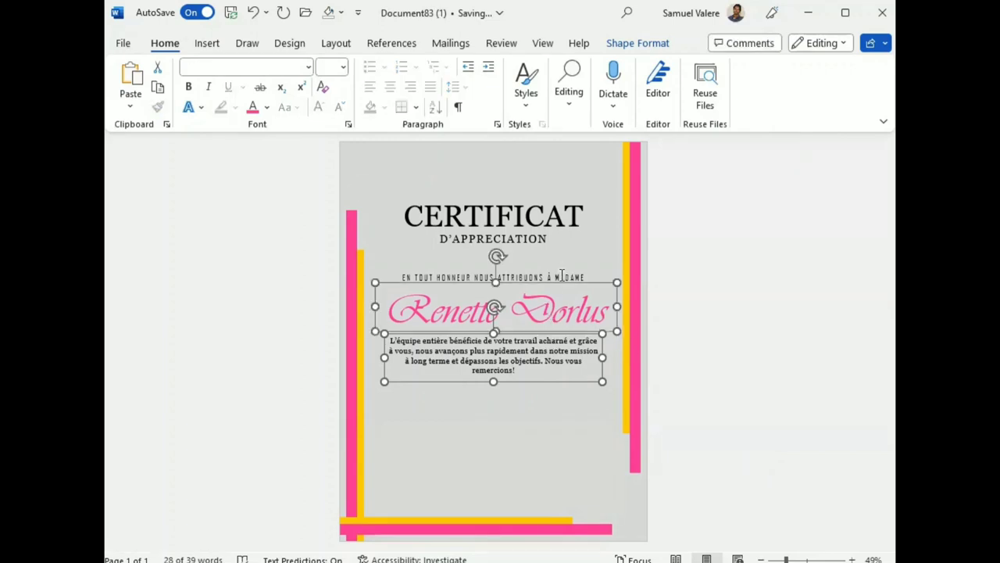
{"action": "left_click", "coordinate": [559, 276], "text": "shift"}
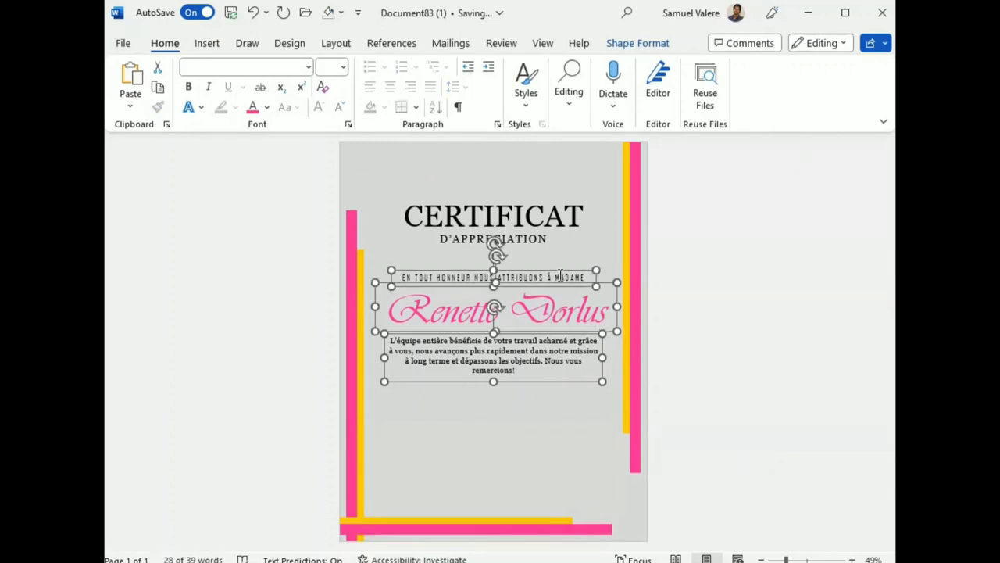
{"action": "left_click", "coordinate": [557, 235], "text": "shift"}
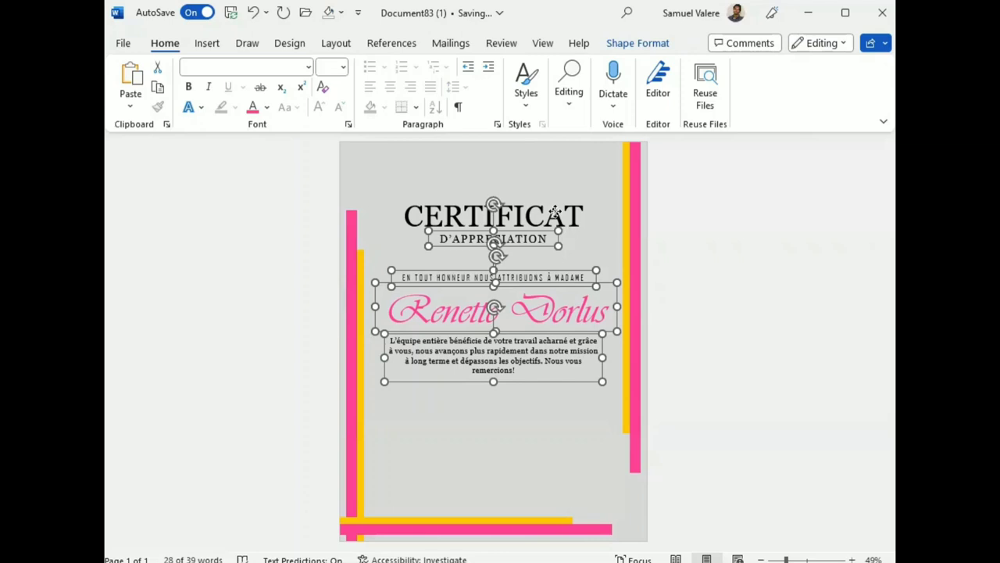
{"action": "left_click", "coordinate": [555, 211], "text": "shift"}
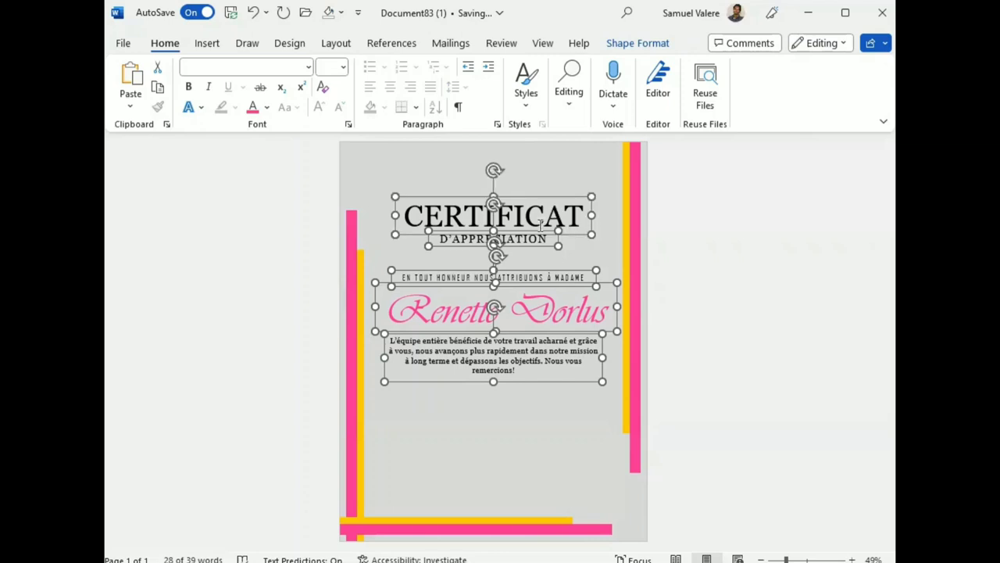
{"action": "left_click_drag", "start_coordinate": [537, 237], "coordinate": [538, 253]}
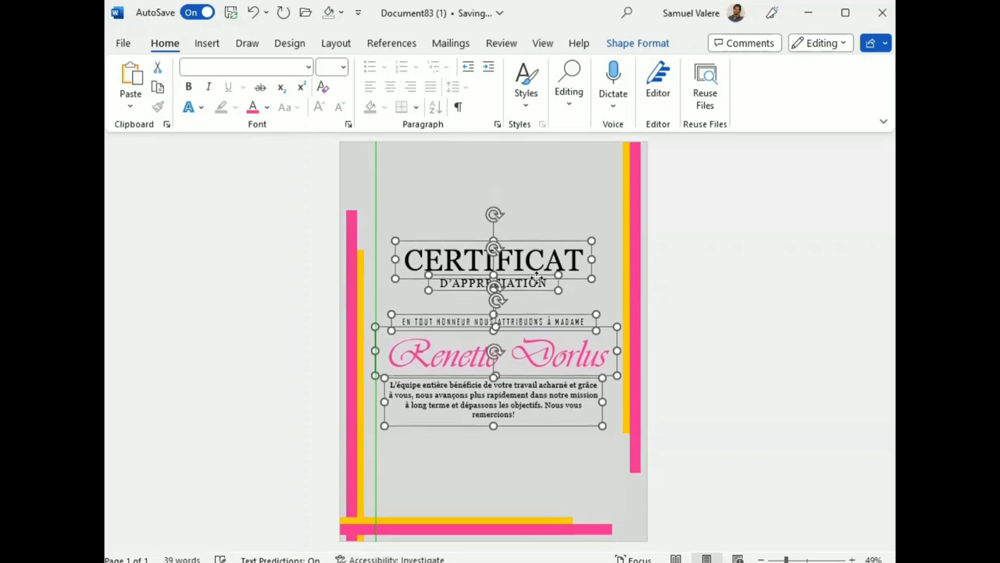
{"action": "left_click_drag", "start_coordinate": [537, 252], "coordinate": [537, 291]}
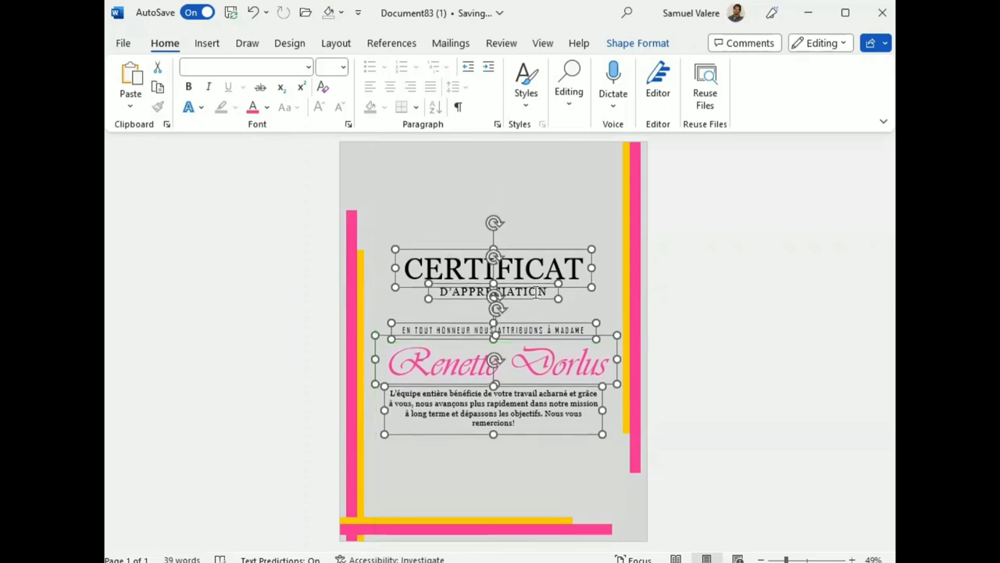
{"action": "left_click", "coordinate": [468, 452]}
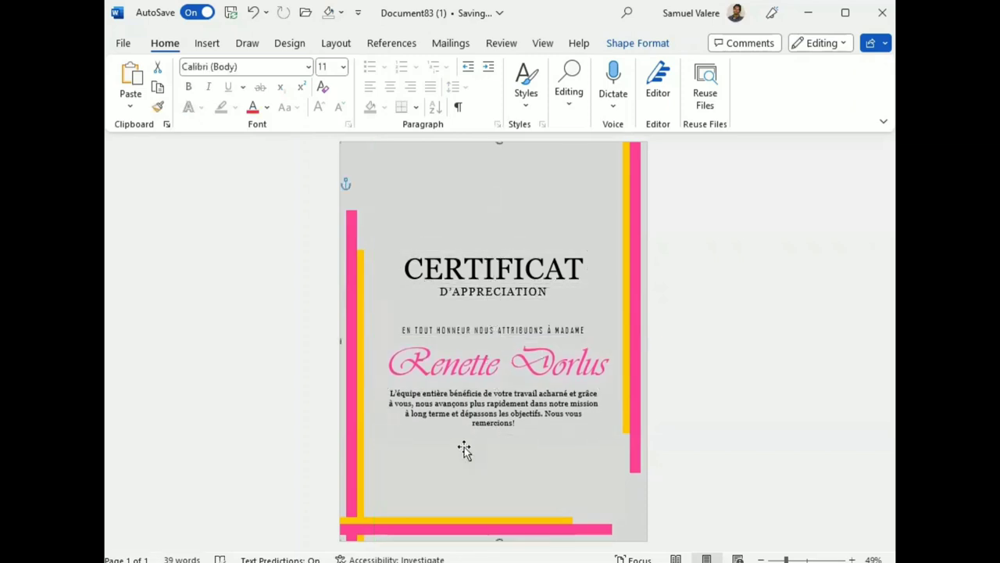
{"action": "left_click", "coordinate": [207, 43]}
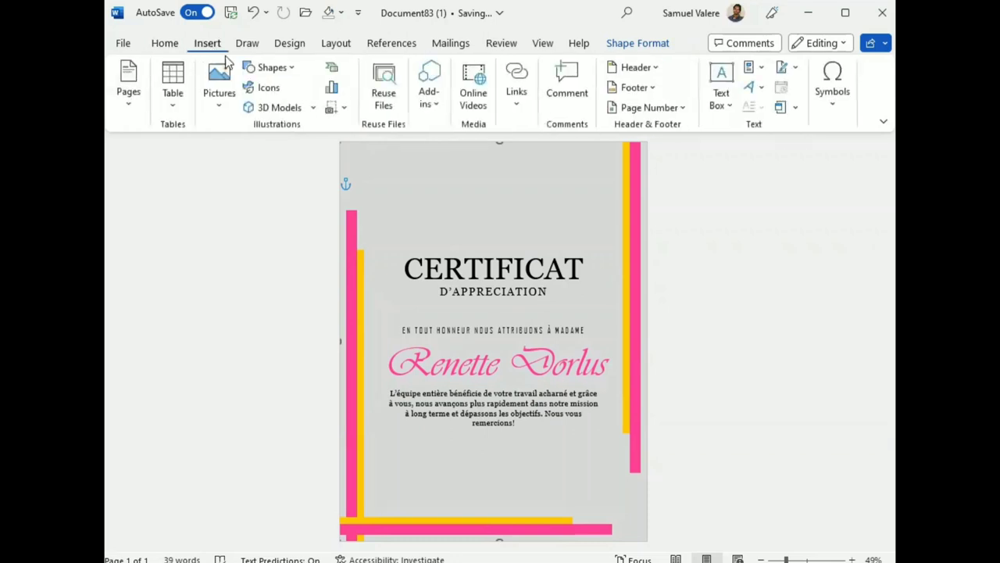
- Add a bottom-left SIGNATURE label in 12-pt Georgia capitals, with its box fitted to the text
{"action": "left_click", "coordinate": [275, 68]}
{"action": "left_click", "coordinate": [265, 107]}
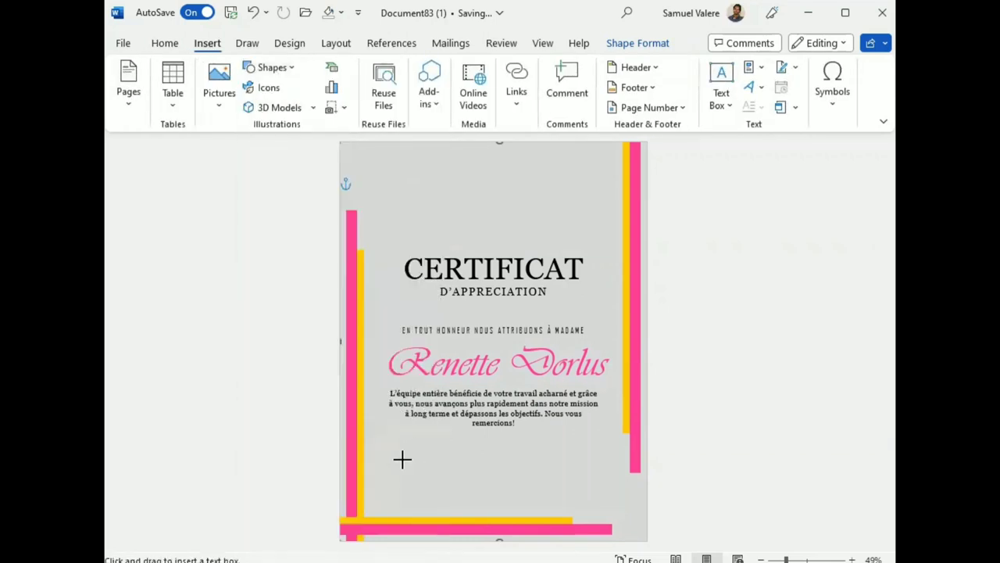
{"action": "left_click_drag", "start_coordinate": [403, 461], "coordinate": [466, 480]}
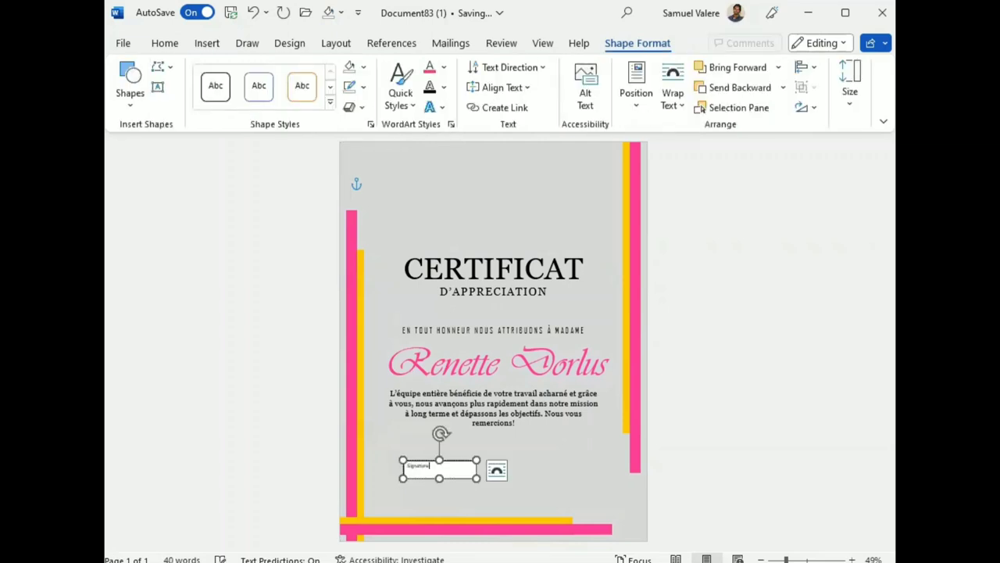
{"action": "double_click", "coordinate": [420, 468]}
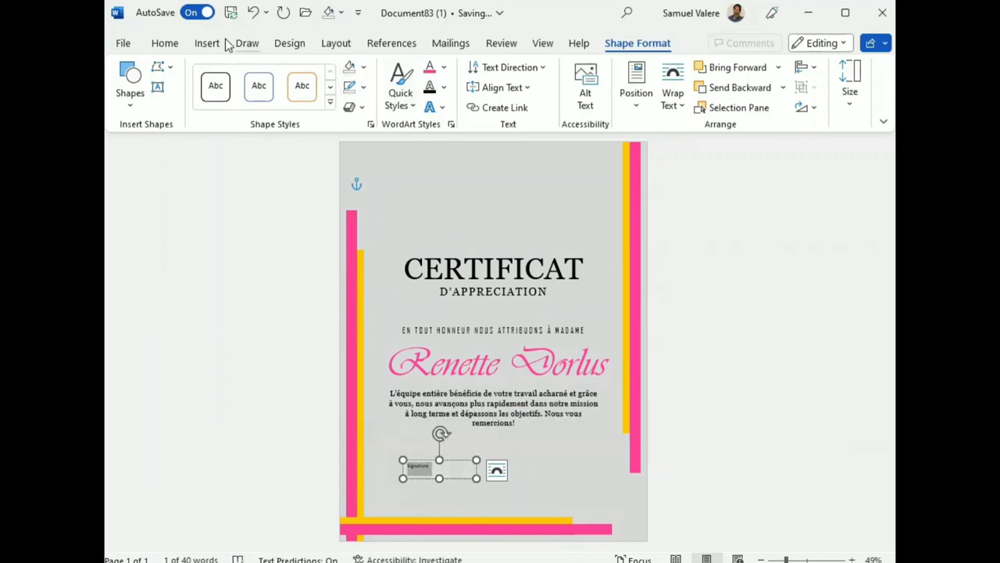
{"action": "left_click", "coordinate": [166, 43]}
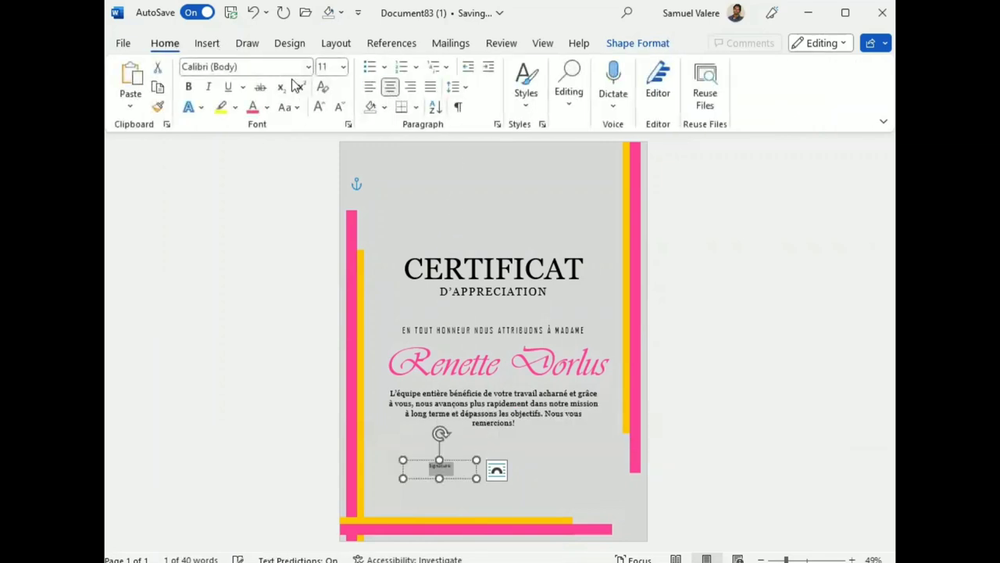
{"action": "left_click", "coordinate": [256, 68]}
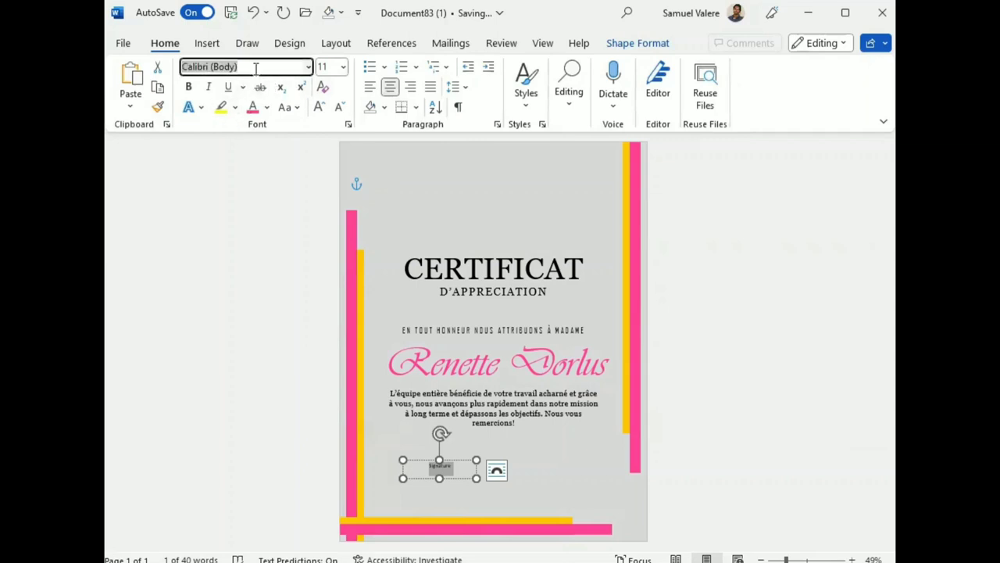
{"action": "type", "text": "Georgia"}
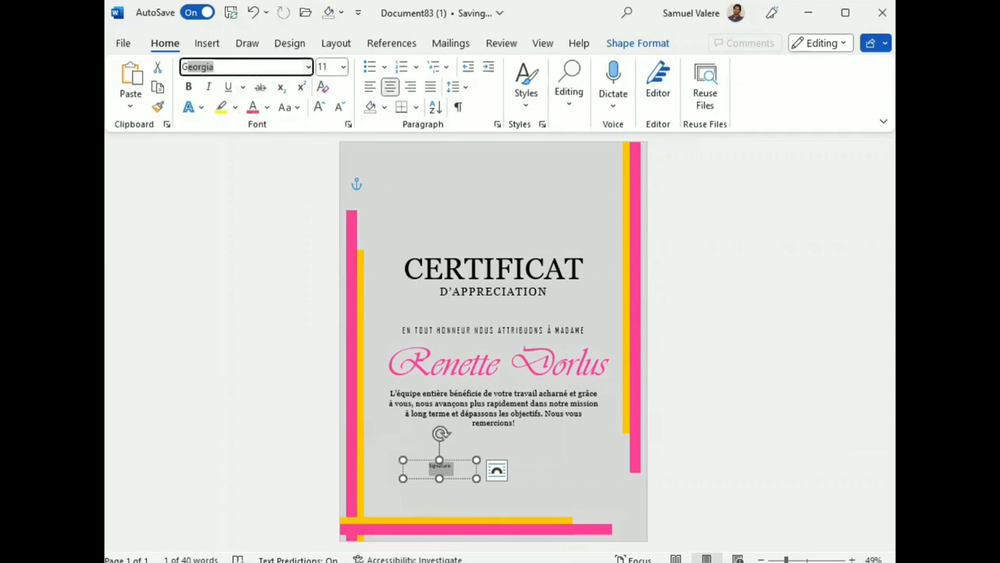
{"action": "key", "text": "Return"}
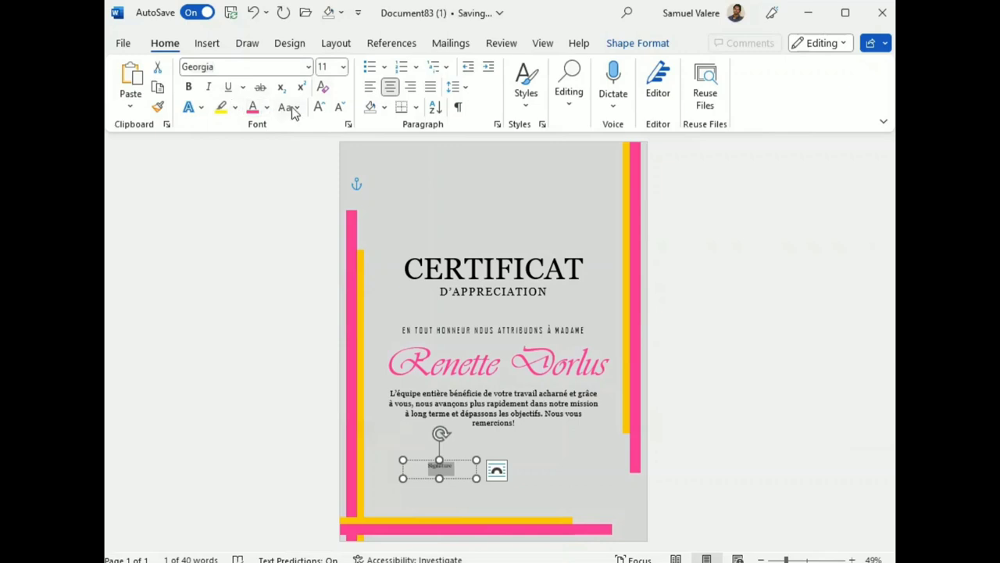
{"action": "left_click", "coordinate": [286, 107]}
{"action": "left_click", "coordinate": [313, 173]}
{"action": "left_click", "coordinate": [321, 104]}
{"action": "mouse_move", "coordinate": [439, 478]}
{"action": "left_mouse_down"}
{"action": "mouse_move", "coordinate": [452, 469]}
{"action": "mouse_move", "coordinate": [400, 491]}
{"action": "mouse_move", "coordinate": [402, 504]}
{"action": "mouse_move", "coordinate": [410, 492]}
{"action": "left_mouse_up"}
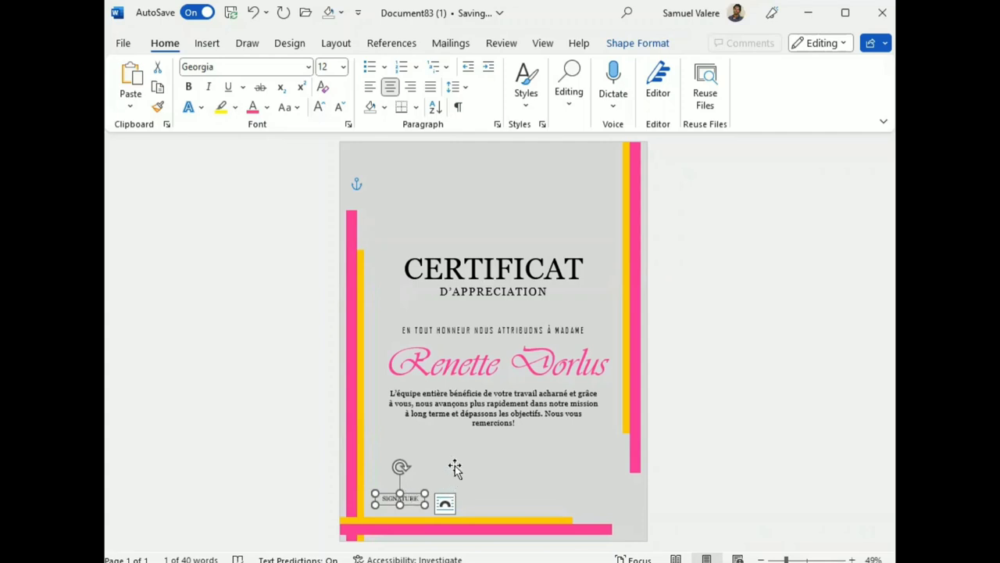
- Place a copy of SIGNATURE at the bottom right and realign the left label
{"action": "left_click_drag", "start_coordinate": [429, 493], "coordinate": [609, 488]}
{"action": "left_click", "coordinate": [406, 497]}
{"action": "left_click_drag", "start_coordinate": [408, 492], "coordinate": [406, 494]}
- Draw a horizontal line near the left SIGNATURE label, undoing the accidental background move
{"action": "left_click", "coordinate": [208, 44]}
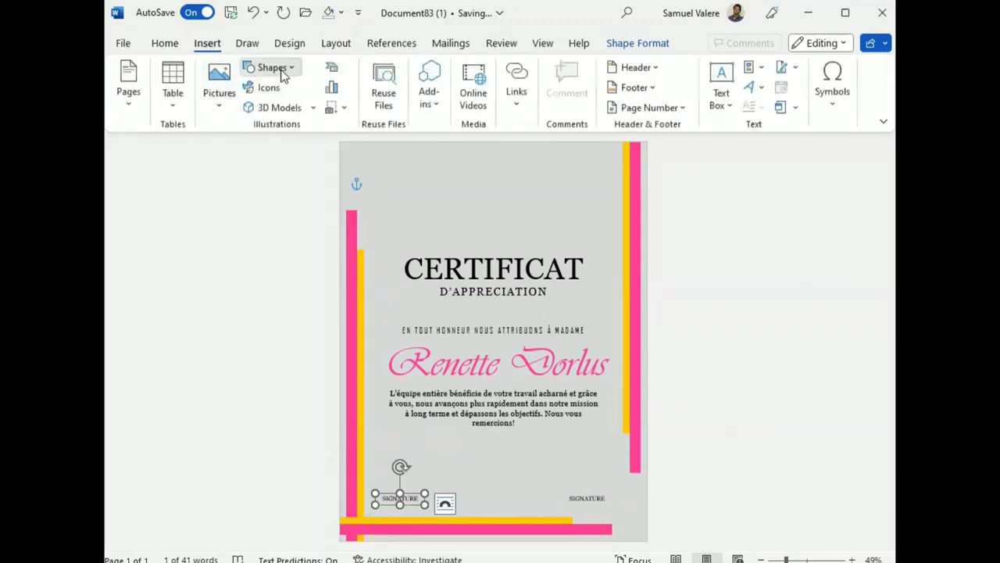
{"action": "left_click", "coordinate": [251, 171]}
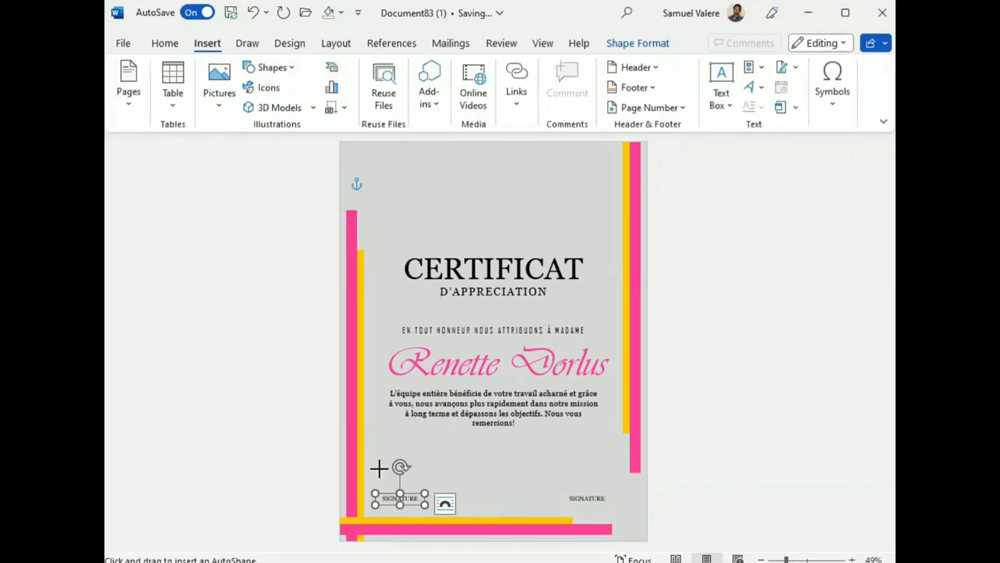
{"action": "left_click_drag", "start_coordinate": [374, 481], "coordinate": [447, 480]}
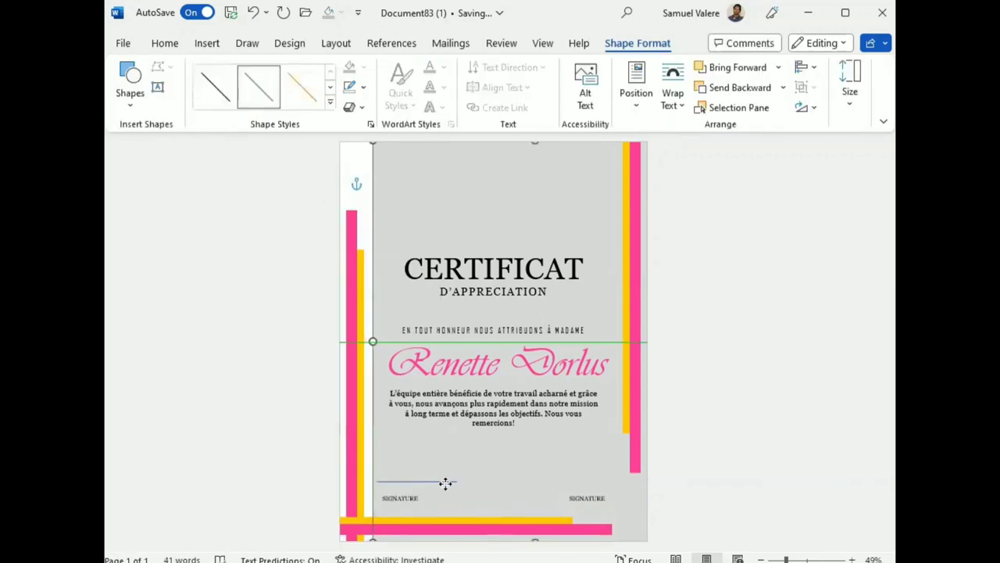
{"action": "left_click", "coordinate": [254, 13]}
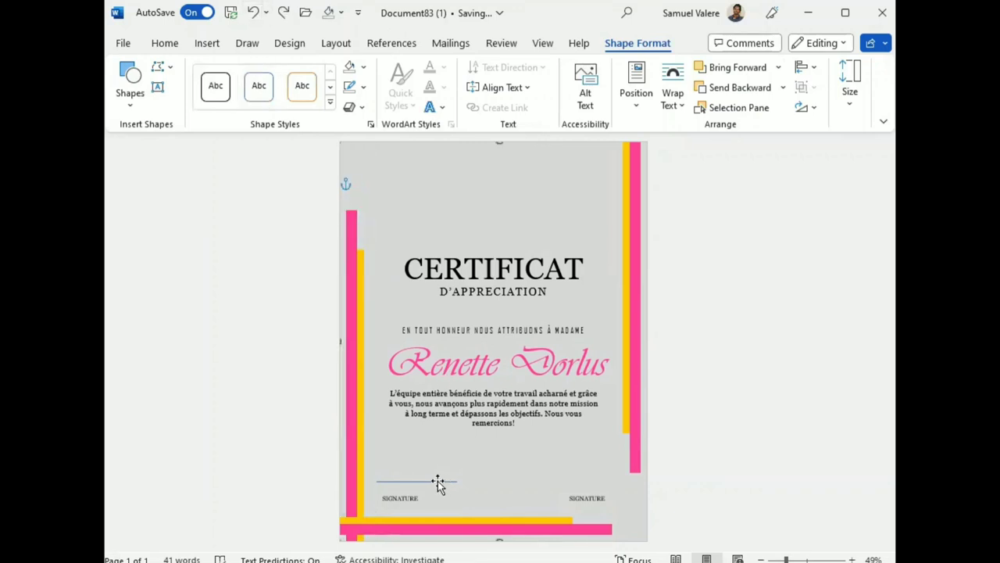
{"action": "mouse_move", "coordinate": [438, 483]}
{"action": "left_mouse_down"}
{"action": "mouse_move", "coordinate": [486, 518]}
{"action": "mouse_move", "coordinate": [424, 494]}
{"action": "left_mouse_up"}
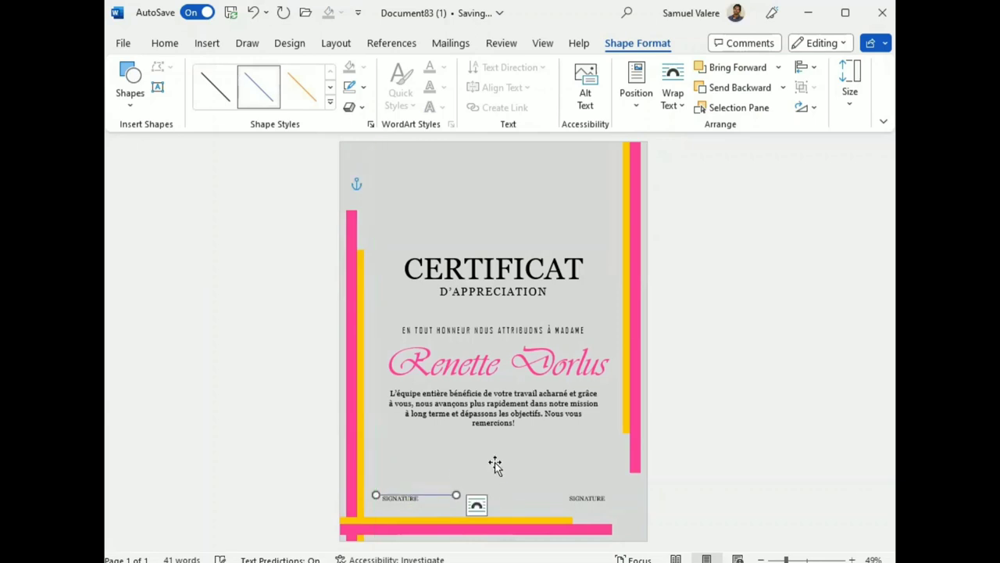
{"action": "key", "text": "Left"}
{"action": "key", "text": "Left"}
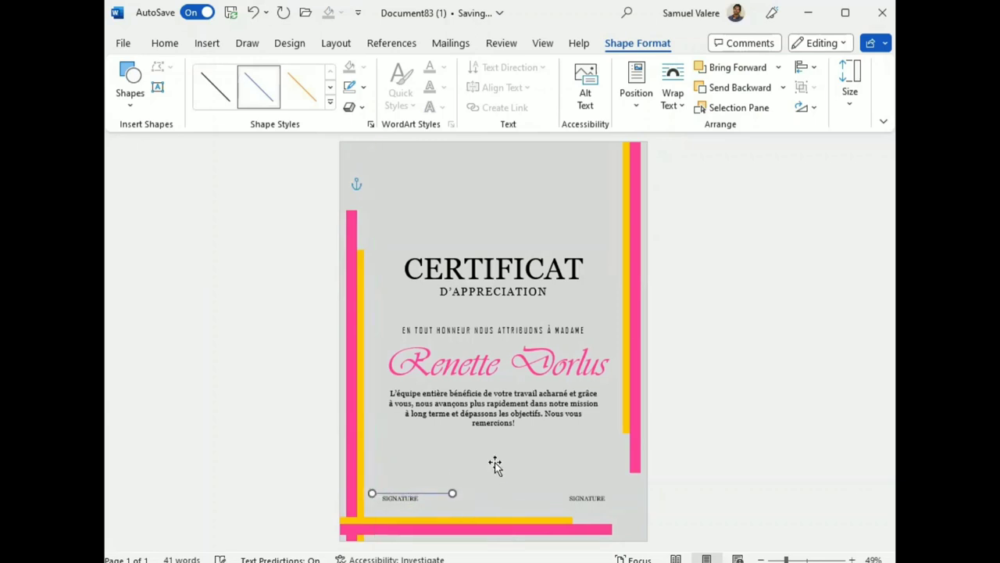
{"action": "key", "text": "Left"}
{"action": "key", "text": "Left"}
{"action": "key", "text": "Left"}
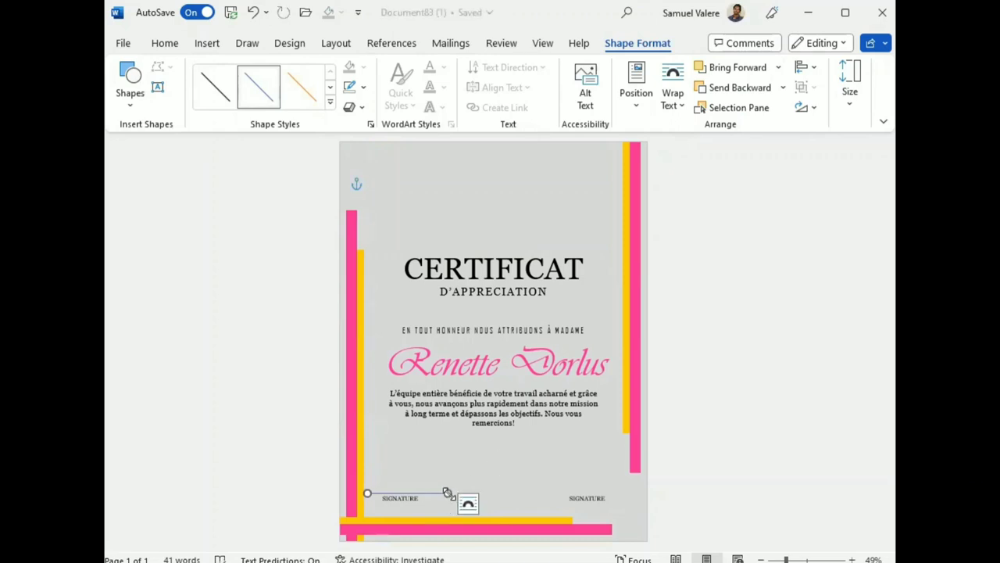
- Shorten the line and position it just above the left SIGNATURE label
{"action": "left_click_drag", "start_coordinate": [446, 492], "coordinate": [442, 491]}
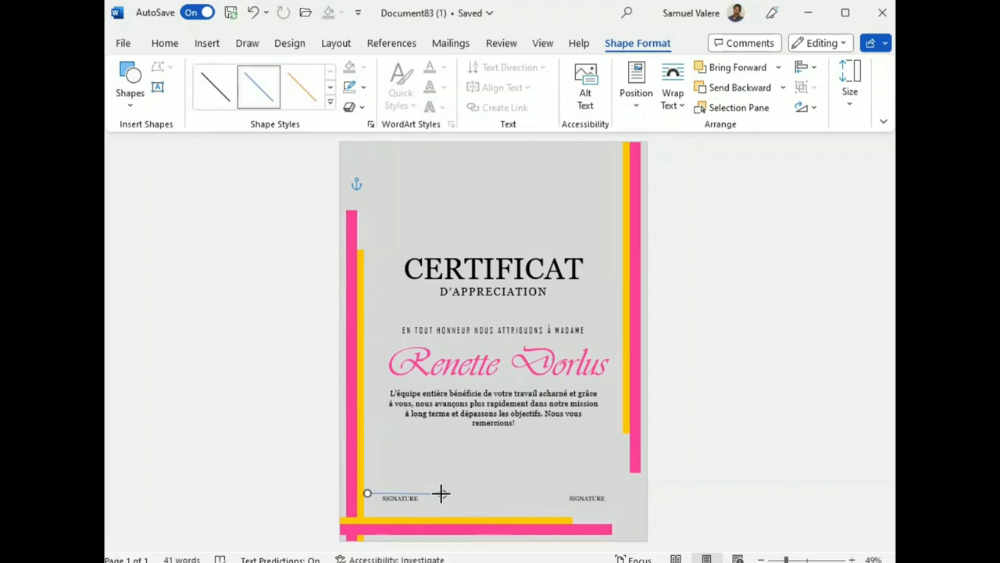
{"action": "mouse_move", "coordinate": [442, 491]}
{"action": "left_mouse_down"}
{"action": "mouse_move", "coordinate": [502, 492]}
{"action": "mouse_move", "coordinate": [508, 505]}
{"action": "left_mouse_up"}
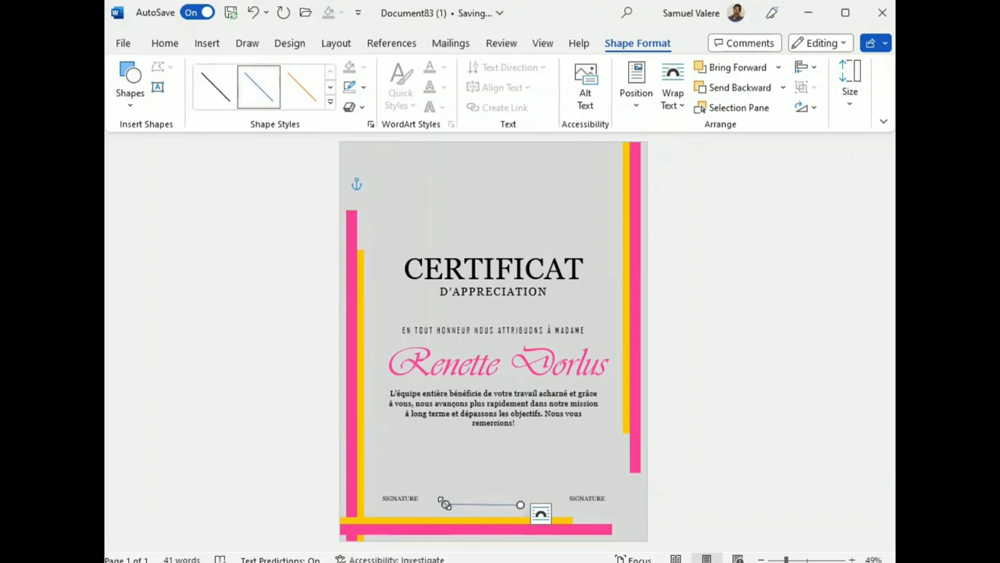
{"action": "left_click_drag", "start_coordinate": [444, 504], "coordinate": [443, 504]}
{"action": "left_click", "coordinate": [473, 505]}
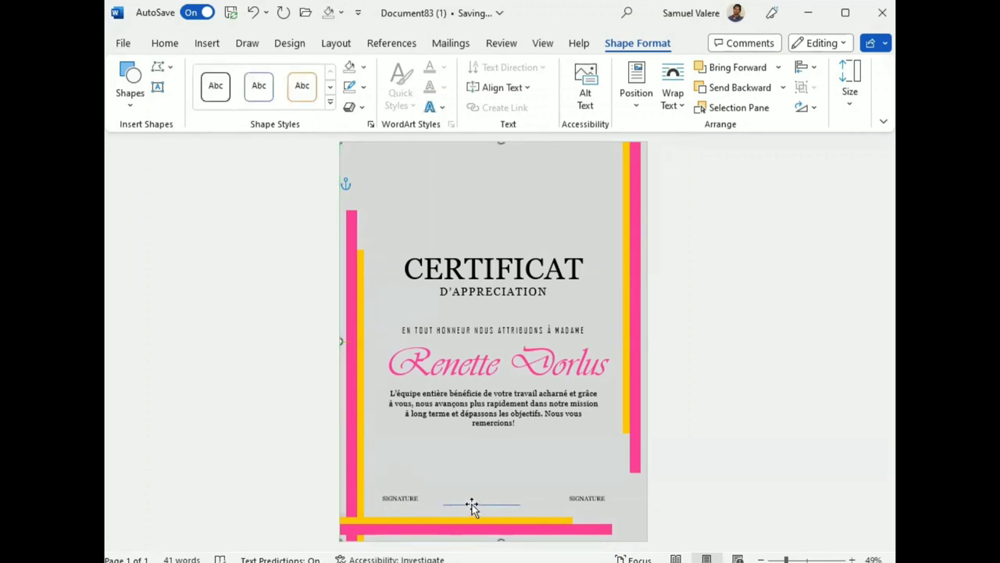
{"action": "left_click", "coordinate": [472, 504]}
{"action": "left_click_drag", "start_coordinate": [472, 504], "coordinate": [404, 490]}
{"action": "key", "text": "Left"}
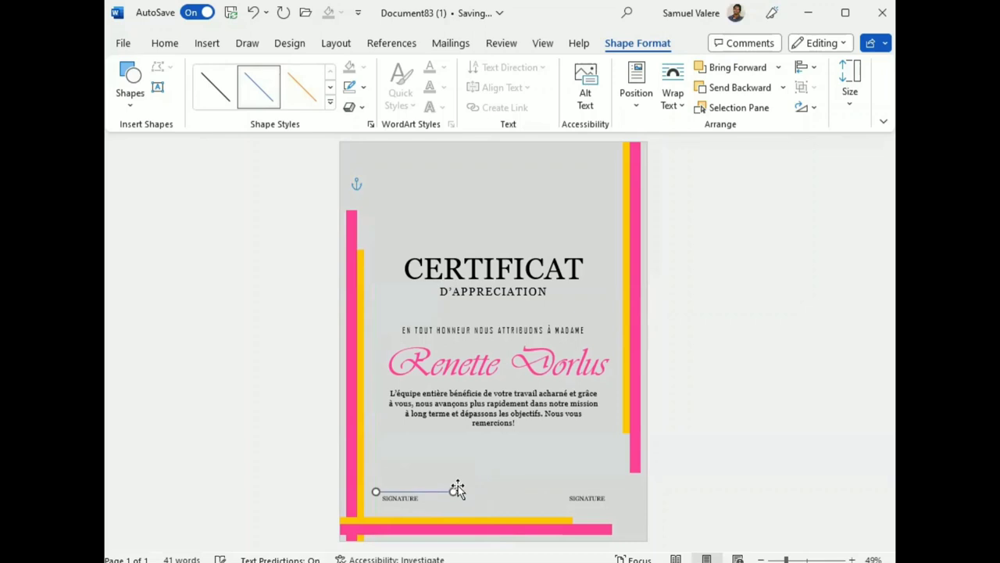
{"action": "key", "text": "Left"}
{"action": "key", "text": "Left"}
{"action": "key", "text": "Left"}
{"action": "key", "text": "Left"}
{"action": "key", "text": "Left"}
{"action": "key", "text": "Down"}
{"action": "key", "text": "Down"}
{"action": "key", "text": "Left"}
- Make the signature line black and nudge it slightly right
{"action": "left_click", "coordinate": [360, 87]}
{"action": "left_click", "coordinate": [361, 129]}
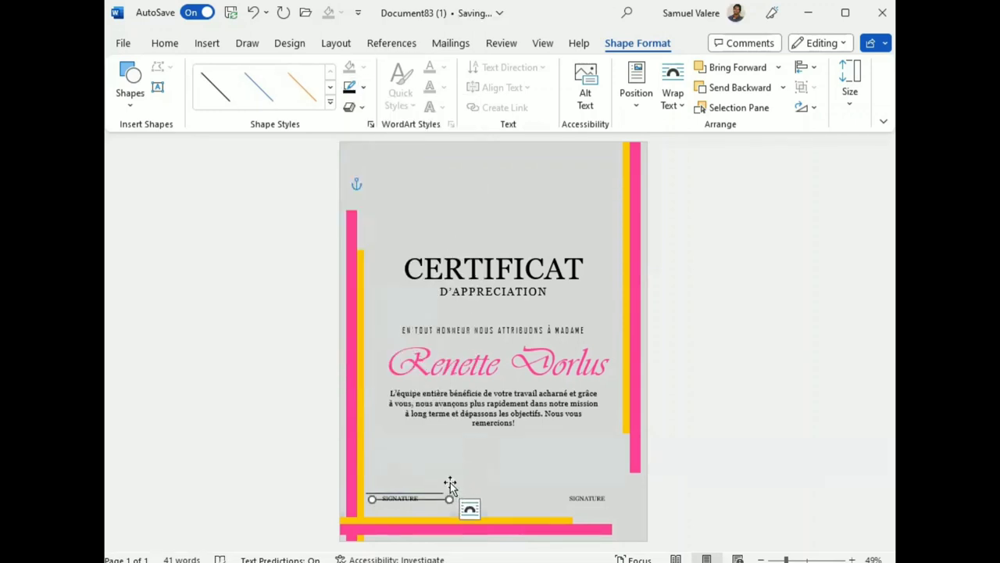
{"action": "key", "text": "Right"}
{"action": "key", "text": "Right"}
{"action": "key", "text": "Right"}
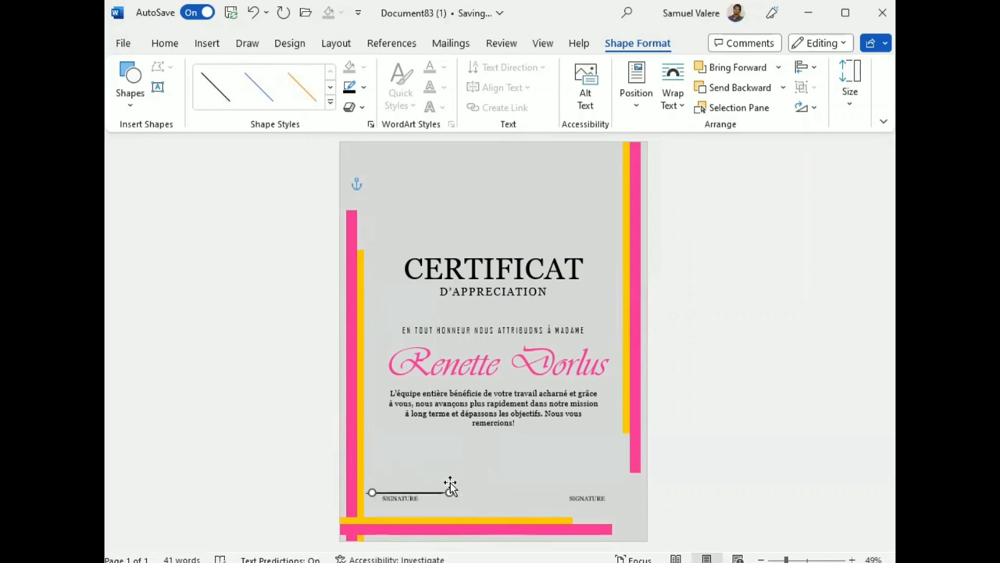
- Copy the signature line and position the copy above the right SIGNATURE label
{"action": "key", "text": "ctrl+c"}
{"action": "key", "text": "ctrl+v"}
{"action": "key", "text": "Right"}
{"action": "key", "text": "Right"}
{"action": "key", "text": "Right"}
{"action": "key", "text": "Right"}
{"action": "key", "text": "Right"}
{"action": "key", "text": "Right"}
{"action": "key", "text": "Right"}
{"action": "key", "text": "Right"}
{"action": "key", "text": "Right"}
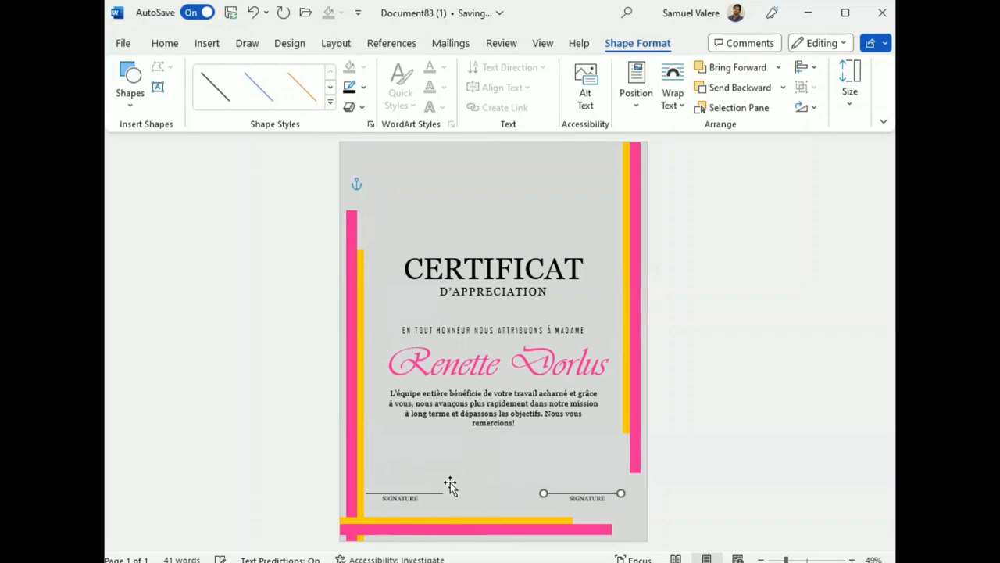
{"action": "key", "text": "Right"}
{"action": "key", "text": "Right"}
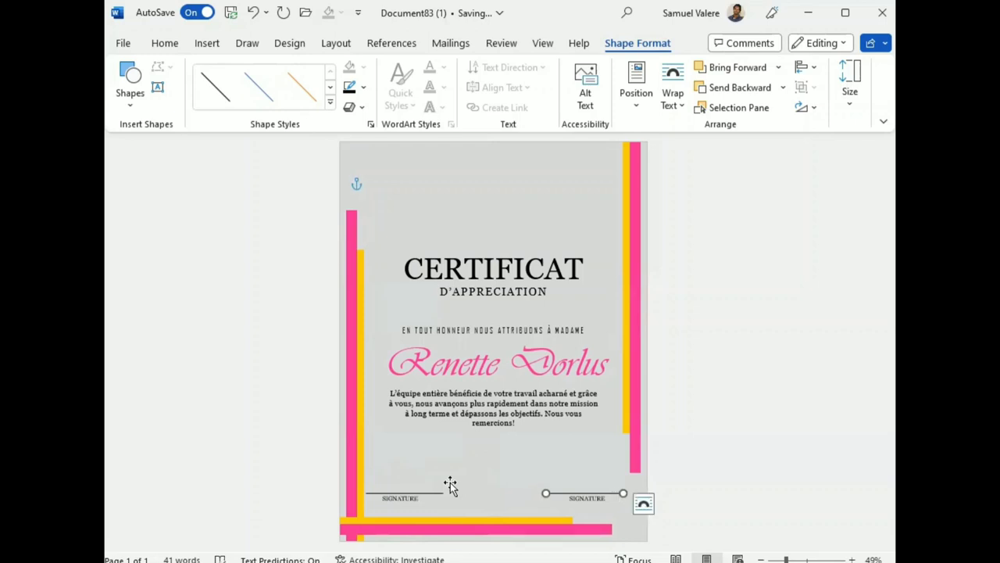
{"action": "key", "text": "Right"}
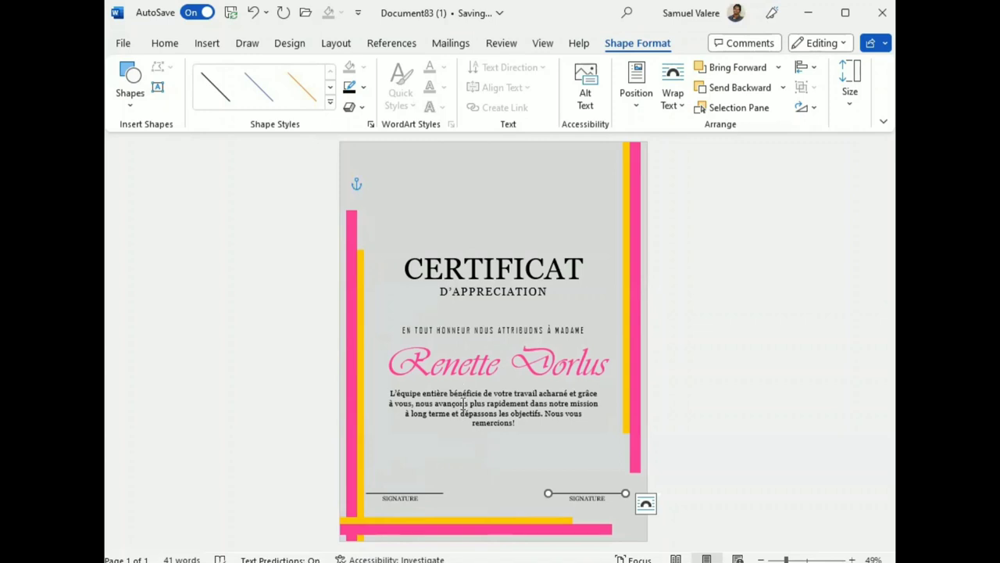
- Insert an octagon shape, enlarge it, and place it at the top centre just above the CERTIFICAT title
{"action": "left_click", "coordinate": [168, 44]}
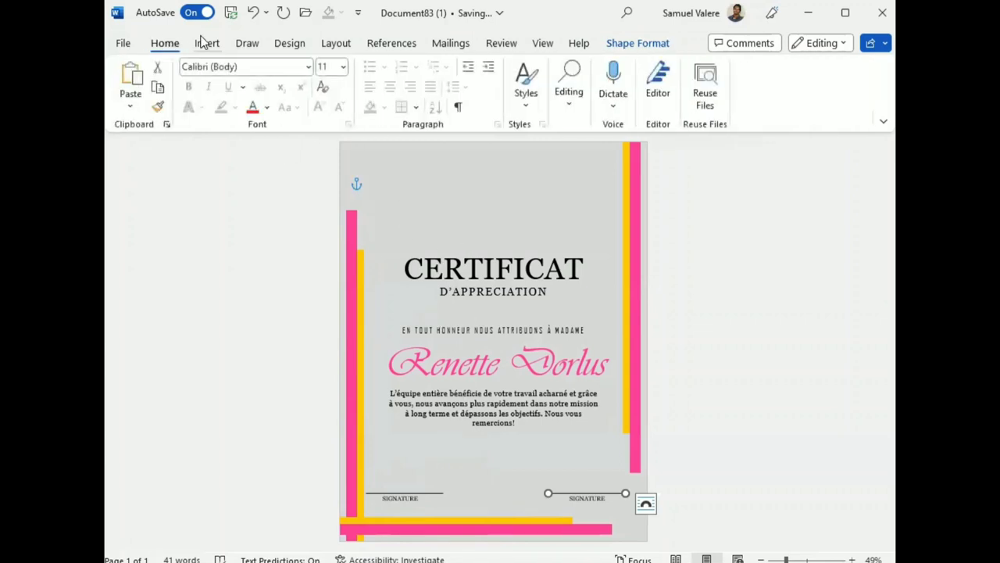
{"action": "left_click", "coordinate": [203, 45]}
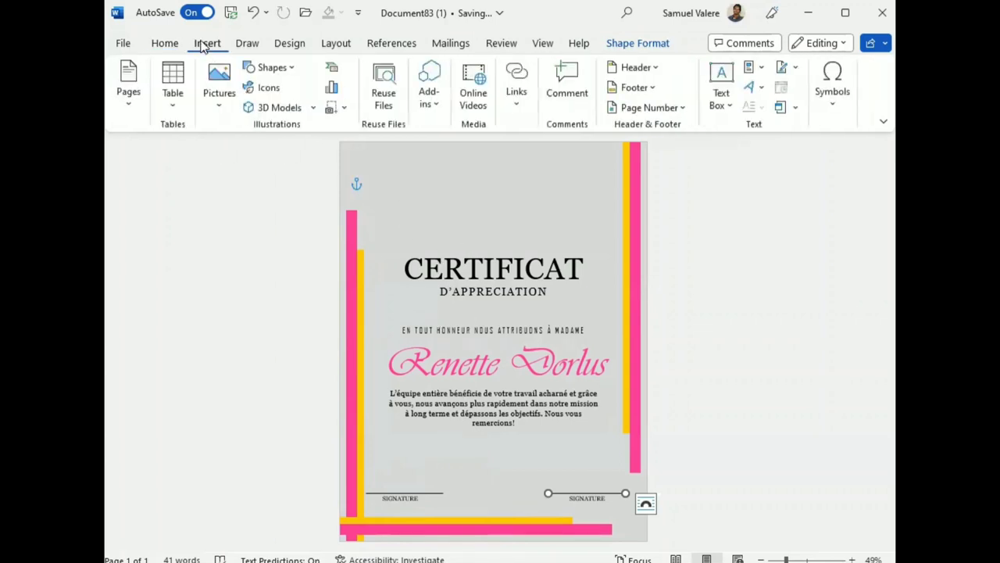
{"action": "left_click", "coordinate": [273, 68]}
{"action": "left_click", "coordinate": [249, 110]}
{"action": "left_click", "coordinate": [479, 175]}
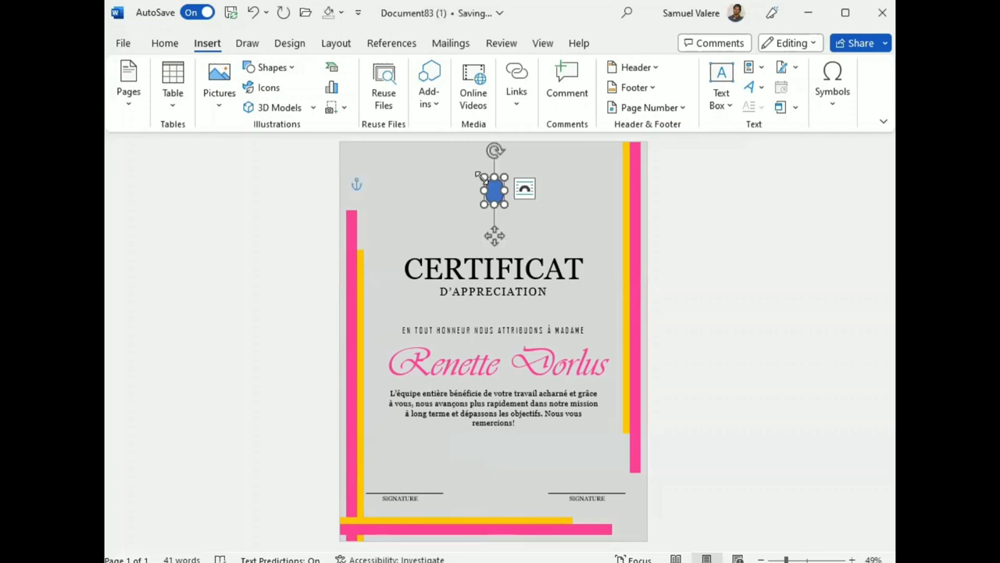
{"action": "left_click_drag", "start_coordinate": [479, 176], "coordinate": [465, 186]}
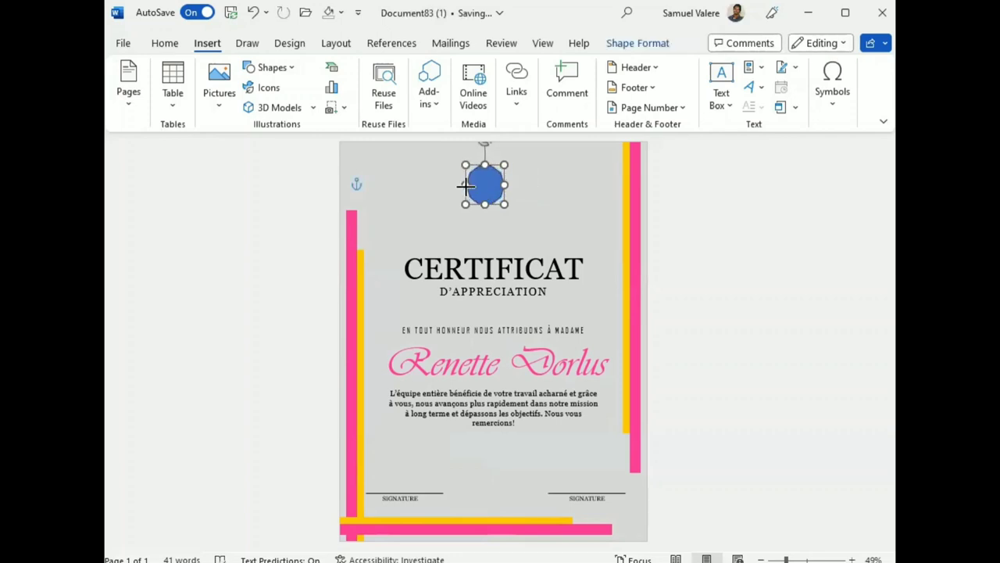
{"action": "left_click_drag", "start_coordinate": [464, 165], "coordinate": [487, 187]}
{"action": "left_click_drag", "start_coordinate": [488, 177], "coordinate": [501, 208]}
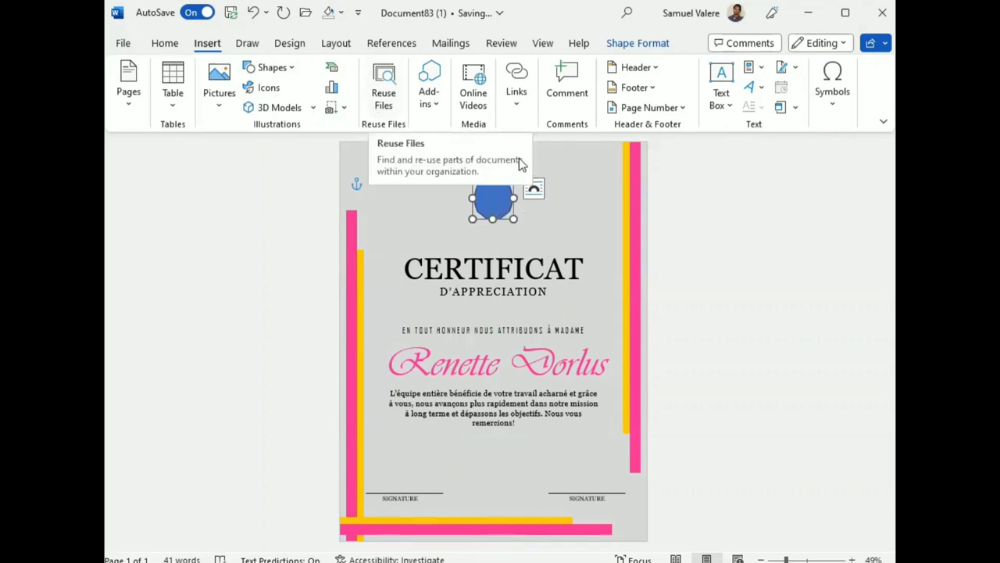
- Give the octagon a 2¼ pt yellow outline
{"action": "left_click", "coordinate": [613, 45]}
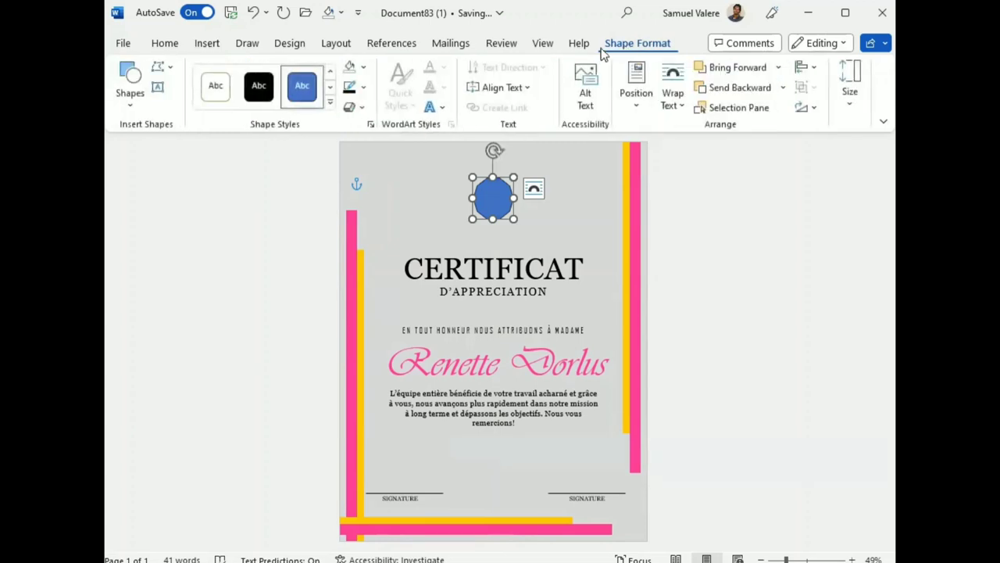
{"action": "left_click", "coordinate": [364, 87]}
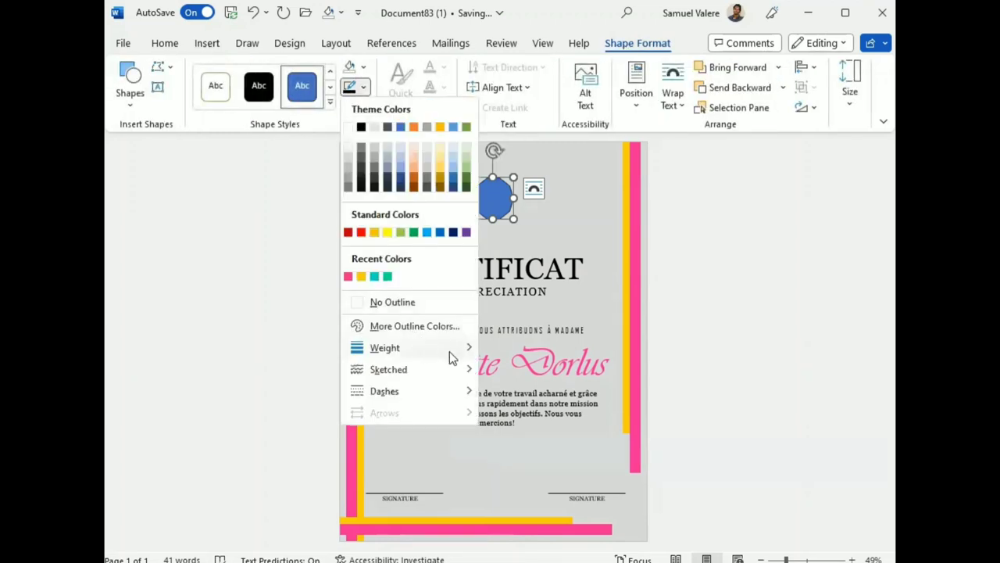
{"action": "mouse_move", "coordinate": [449, 351]}
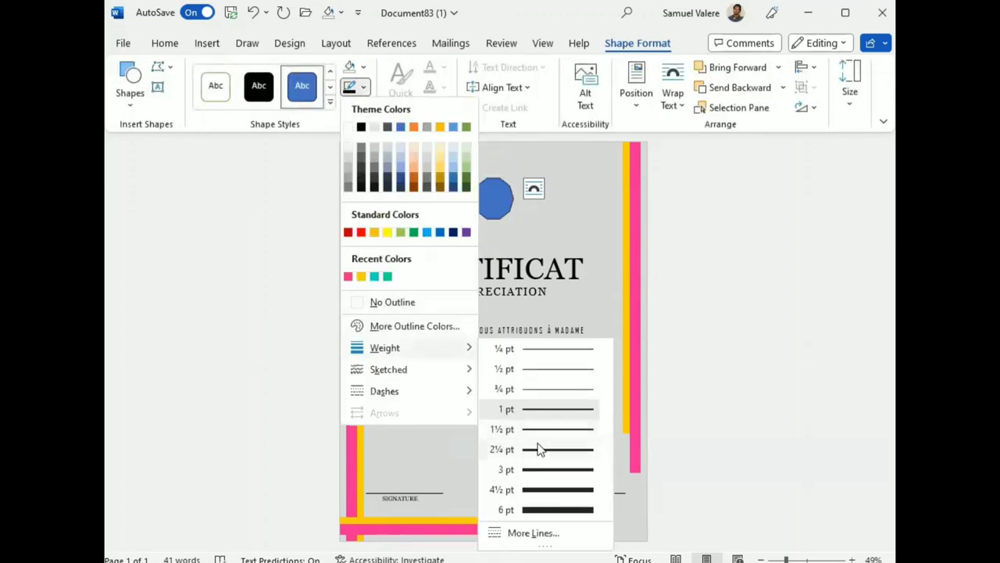
{"action": "left_click", "coordinate": [536, 449]}
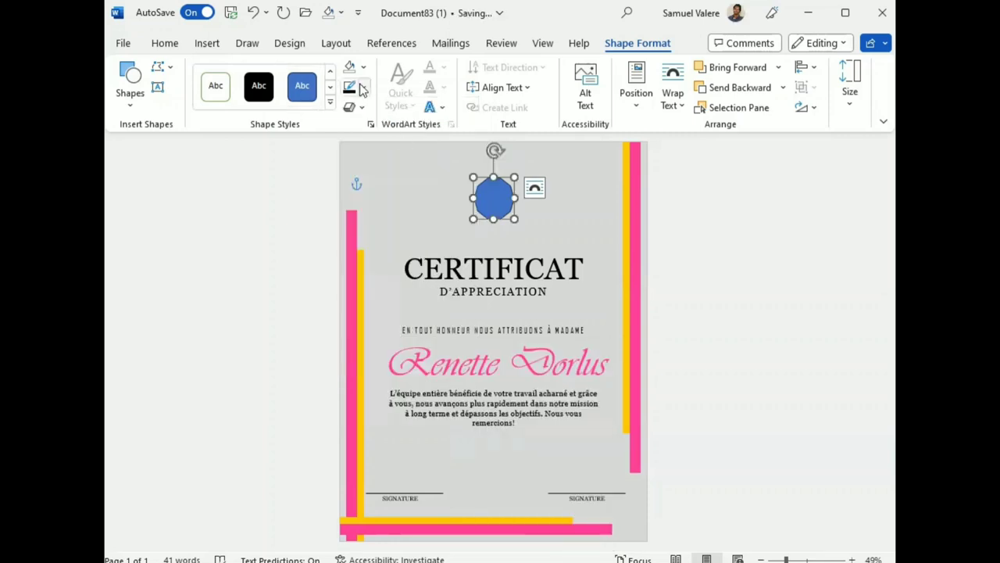
{"action": "left_click", "coordinate": [364, 89]}
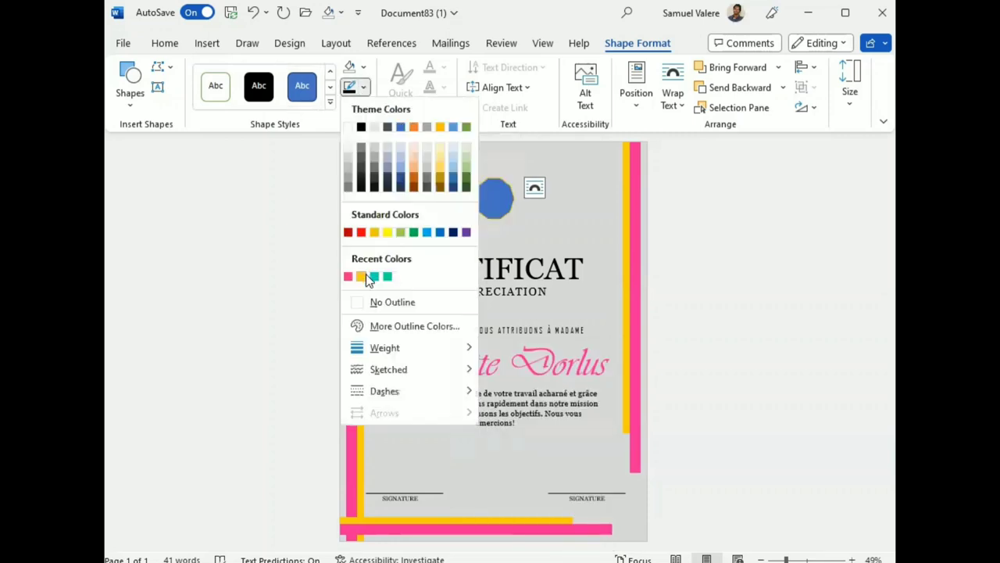
{"action": "left_click", "coordinate": [363, 276]}
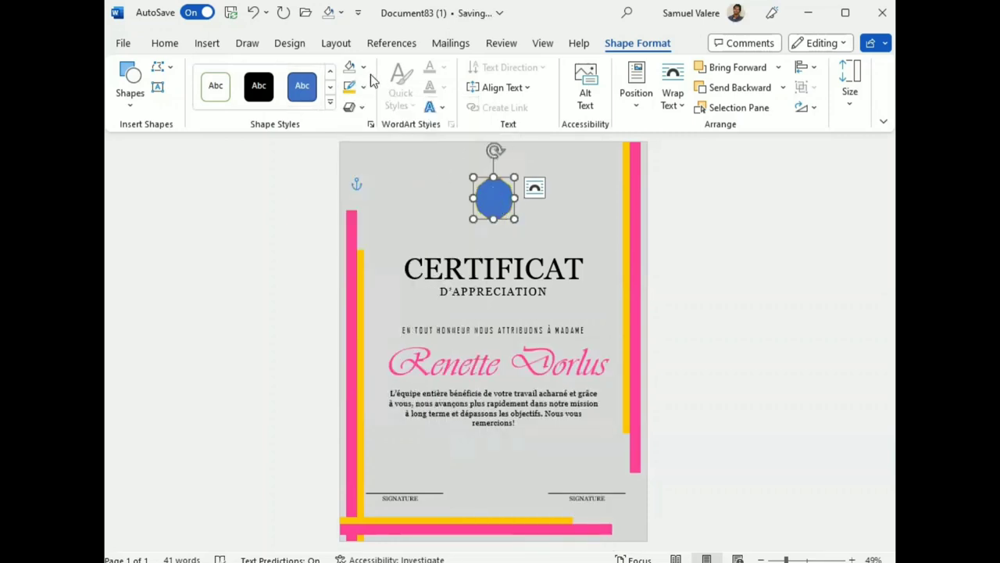
- Apply a preset shape effect to the octagon and fill it pink
{"action": "left_click", "coordinate": [363, 107]}
{"action": "mouse_move", "coordinate": [402, 147]}
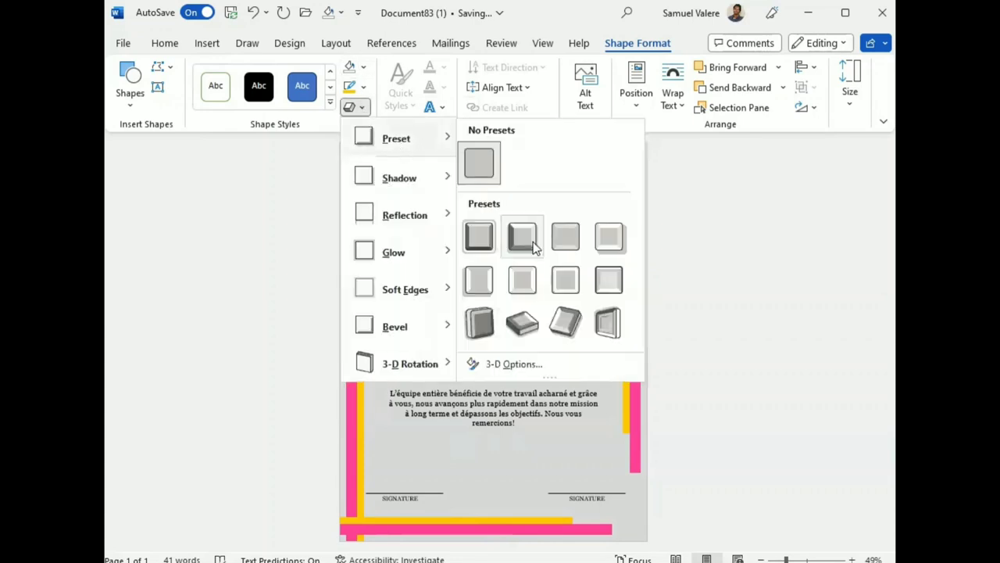
{"action": "left_click", "coordinate": [565, 238]}
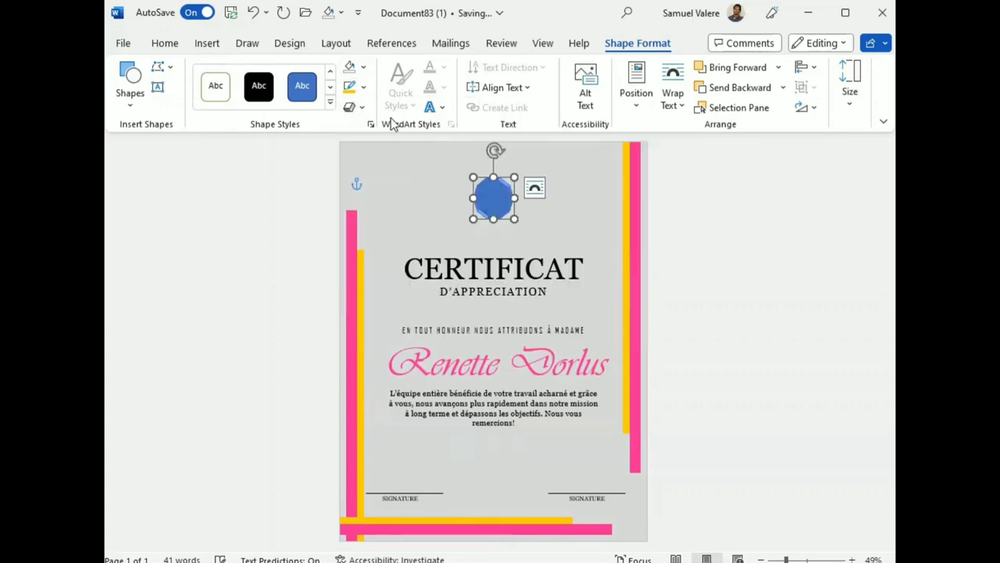
{"action": "left_click", "coordinate": [362, 69]}
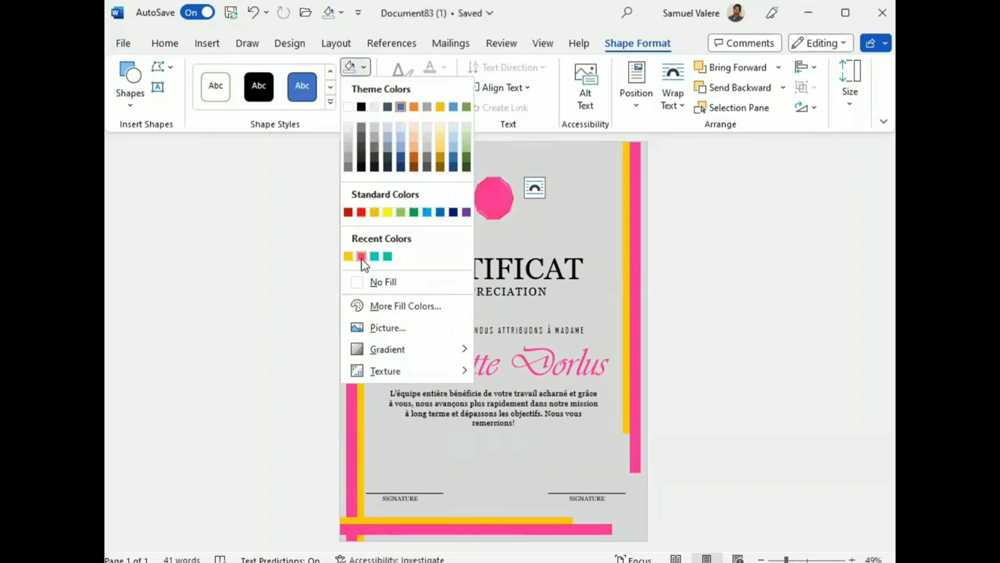
{"action": "left_click", "coordinate": [368, 89]}
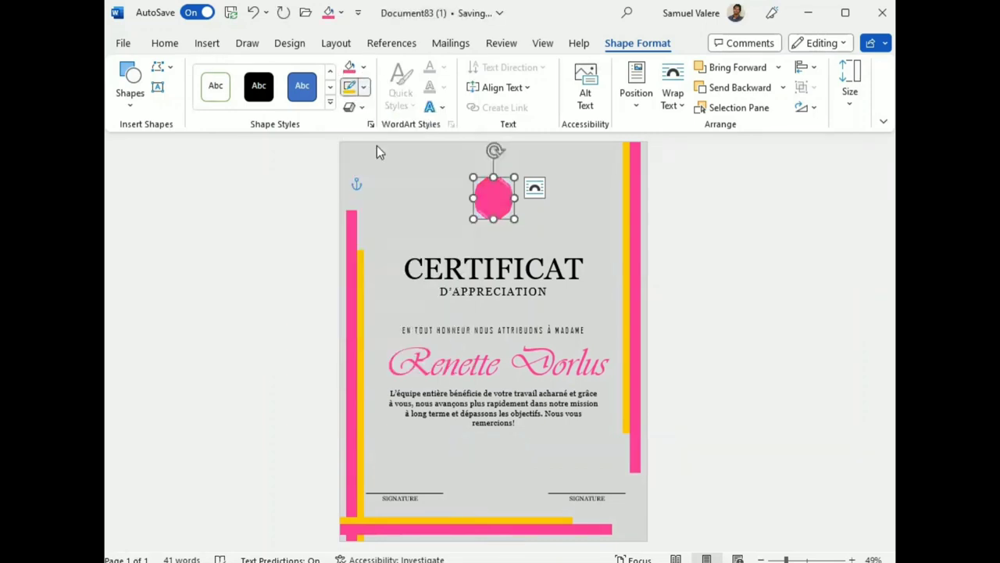
- Reapply the 2¼ pt outline weight to the octagon
{"action": "left_click", "coordinate": [363, 88]}
{"action": "mouse_move", "coordinate": [412, 354]}
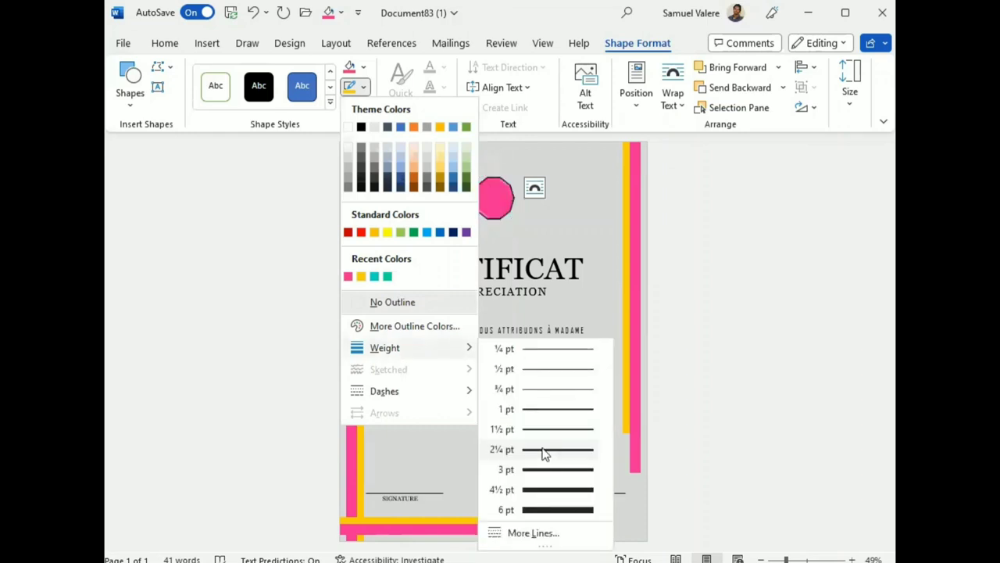
{"action": "left_click", "coordinate": [545, 454]}
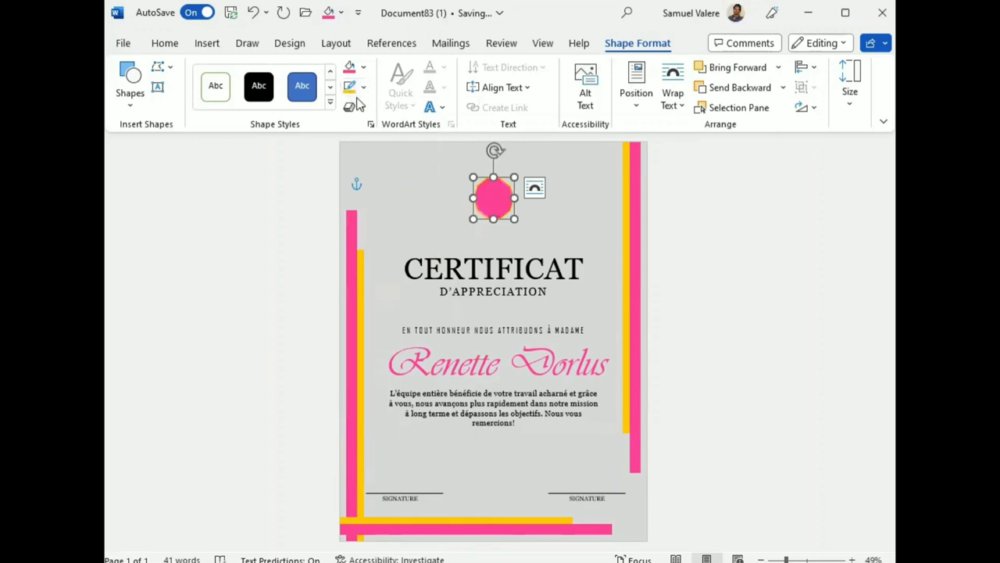
{"action": "left_click", "coordinate": [158, 87]}
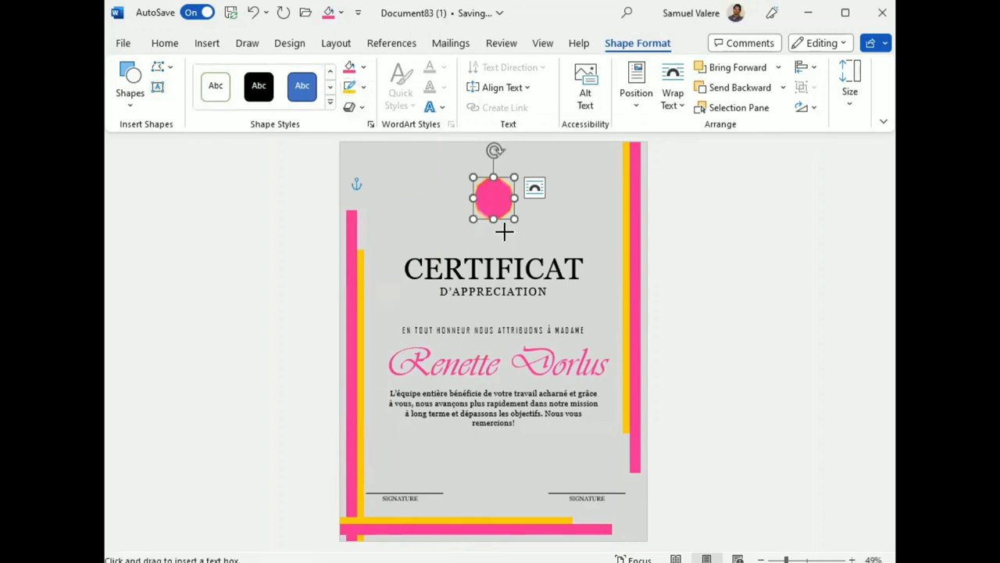
- Draw a LOGO text box just below the octagon, with no outline and no fill
{"action": "left_click_drag", "start_coordinate": [482, 231], "coordinate": [521, 247]}
{"action": "type", "text": "LOGO"}
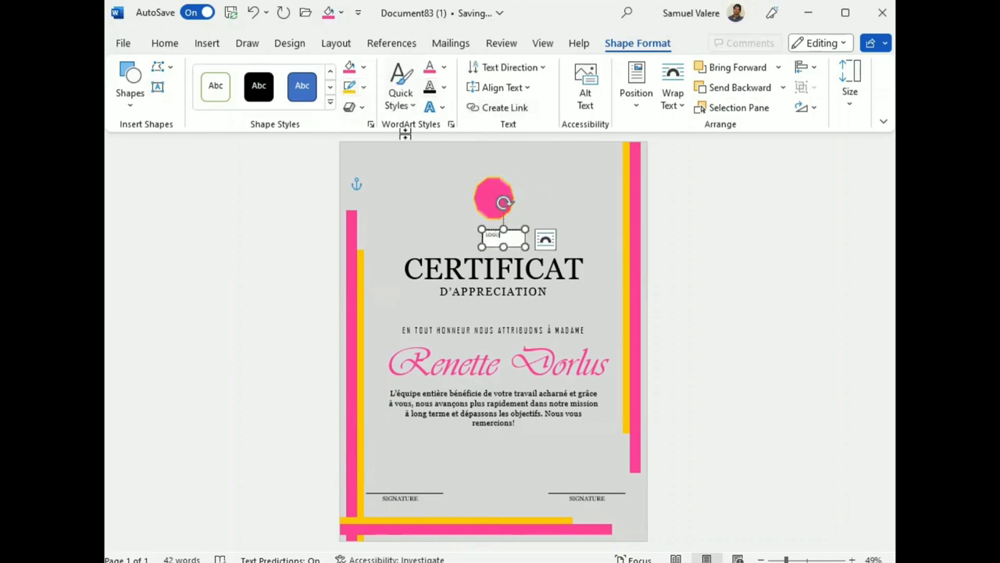
{"action": "left_click", "coordinate": [363, 87]}
{"action": "left_click", "coordinate": [361, 302]}
{"action": "left_click", "coordinate": [364, 70]}
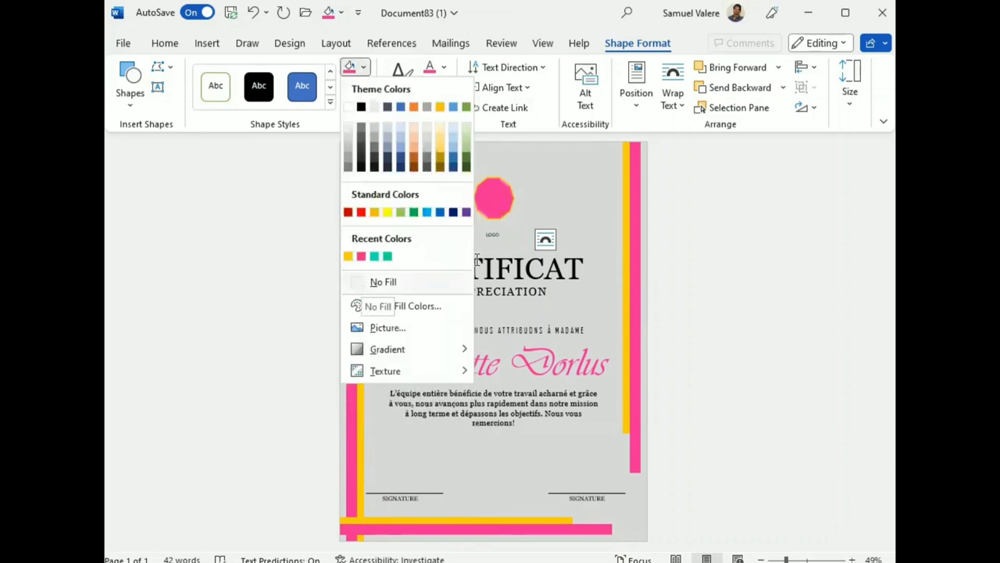
{"action": "left_click", "coordinate": [364, 283]}
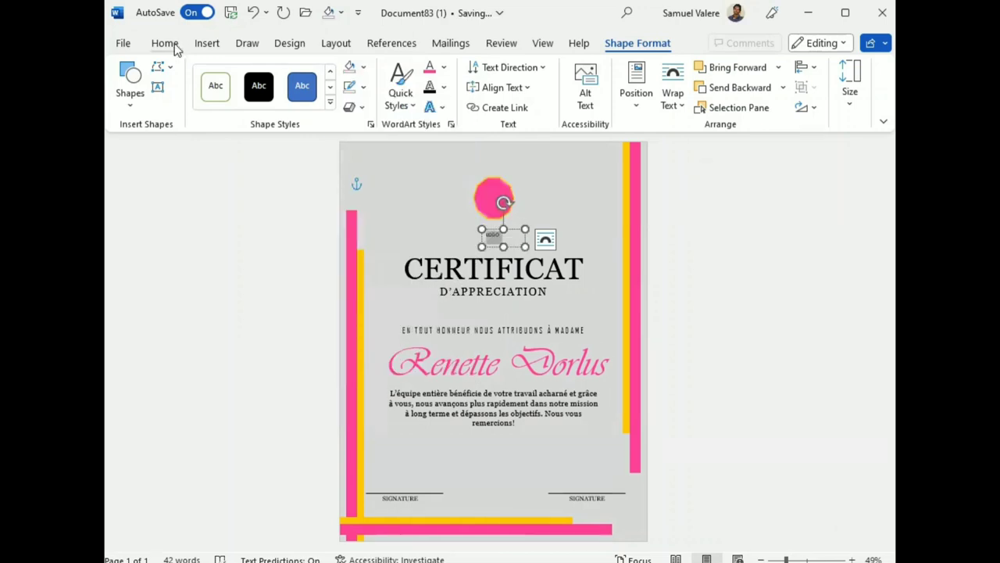
- Format the LOGO text centred, bold, 20 pt and pink
{"action": "left_click", "coordinate": [165, 43]}
{"action": "left_click", "coordinate": [391, 87]}
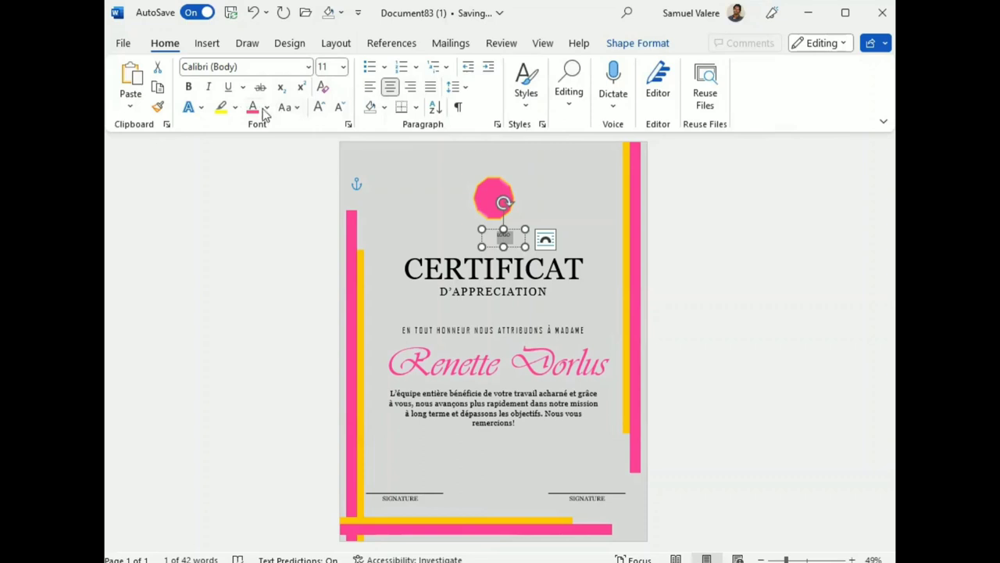
{"action": "left_click", "coordinate": [320, 107]}
{"action": "left_click", "coordinate": [320, 107]}
{"action": "left_click", "coordinate": [189, 87]}
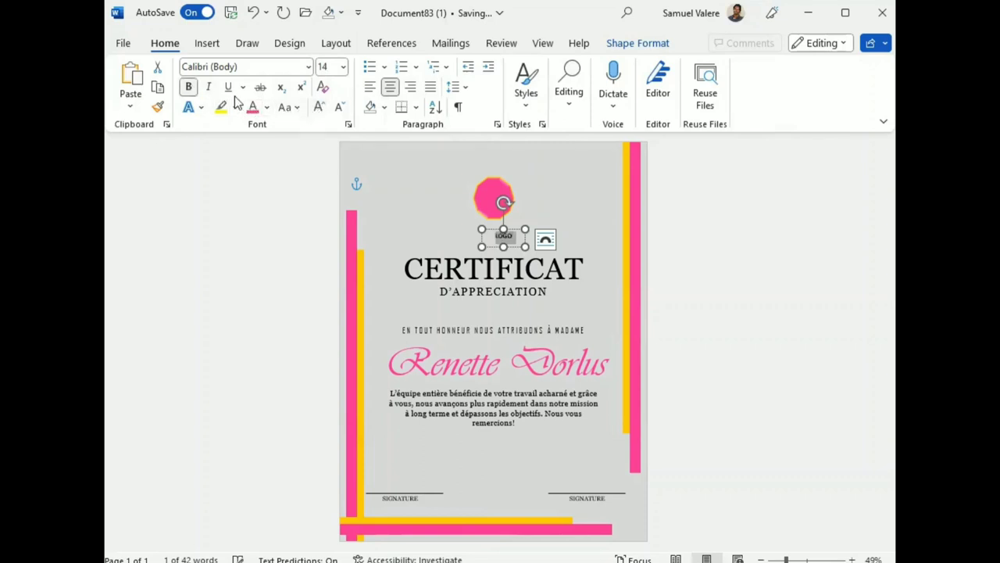
{"action": "left_click", "coordinate": [319, 107]}
{"action": "left_click", "coordinate": [320, 107]}
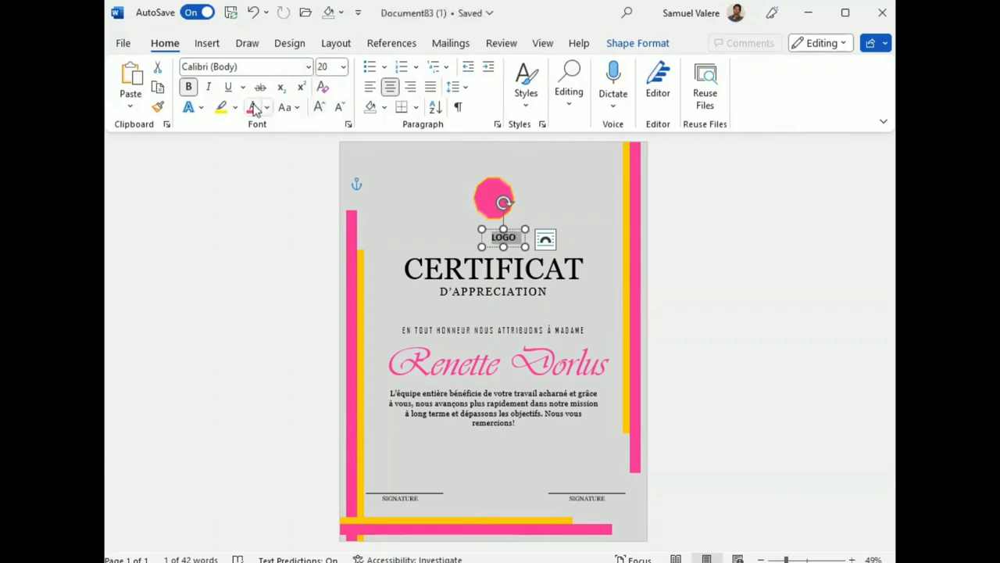
{"action": "left_click", "coordinate": [252, 107]}
- Move the LOGO text box onto the octagon, centred horizontally on the page
{"action": "left_click", "coordinate": [514, 229]}
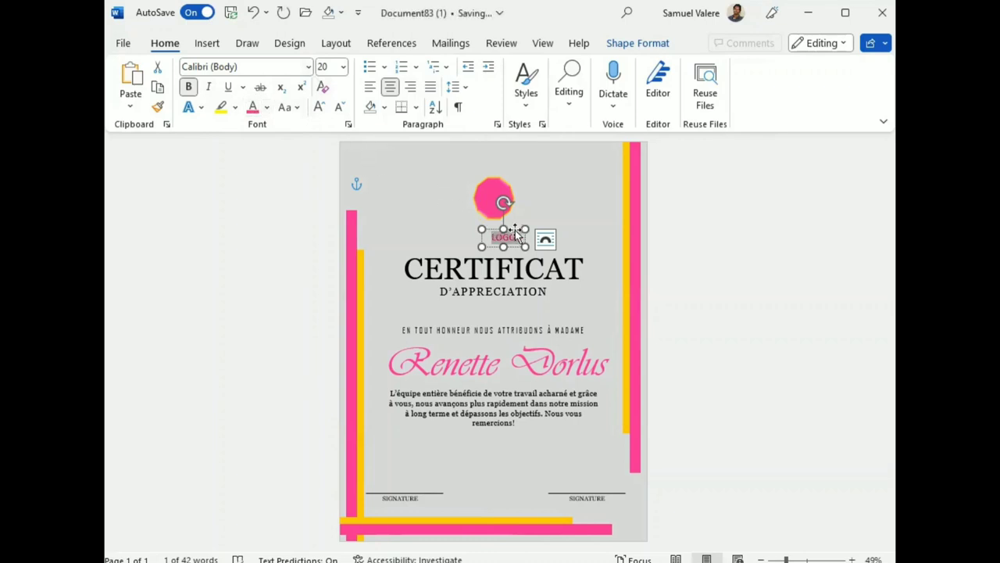
{"action": "mouse_move", "coordinate": [514, 229]}
{"action": "left_mouse_down"}
{"action": "mouse_move", "coordinate": [497, 222]}
{"action": "mouse_move", "coordinate": [516, 234]}
{"action": "mouse_move", "coordinate": [504, 235]}
{"action": "left_mouse_up"}
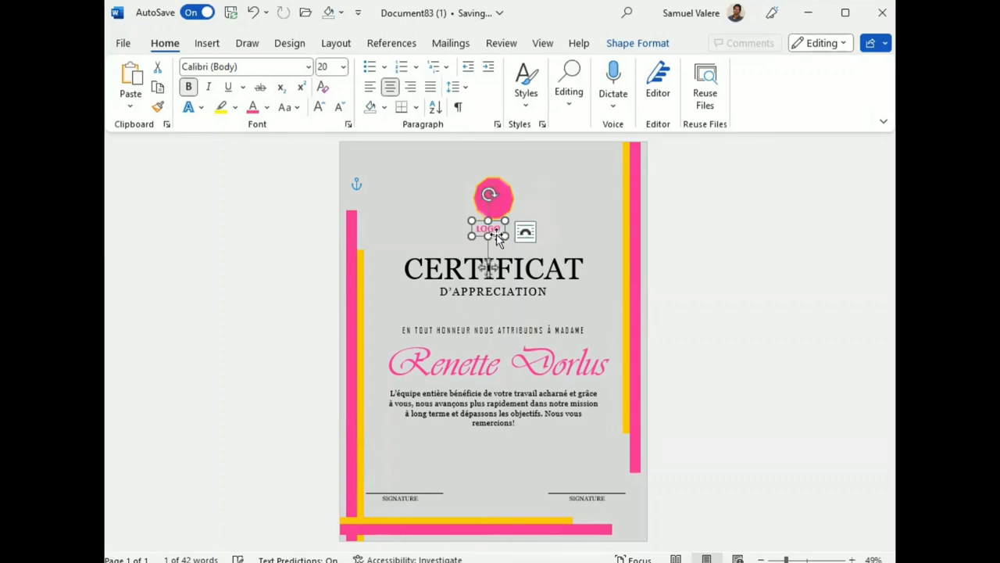
{"action": "left_click_drag", "start_coordinate": [496, 236], "coordinate": [503, 236]}
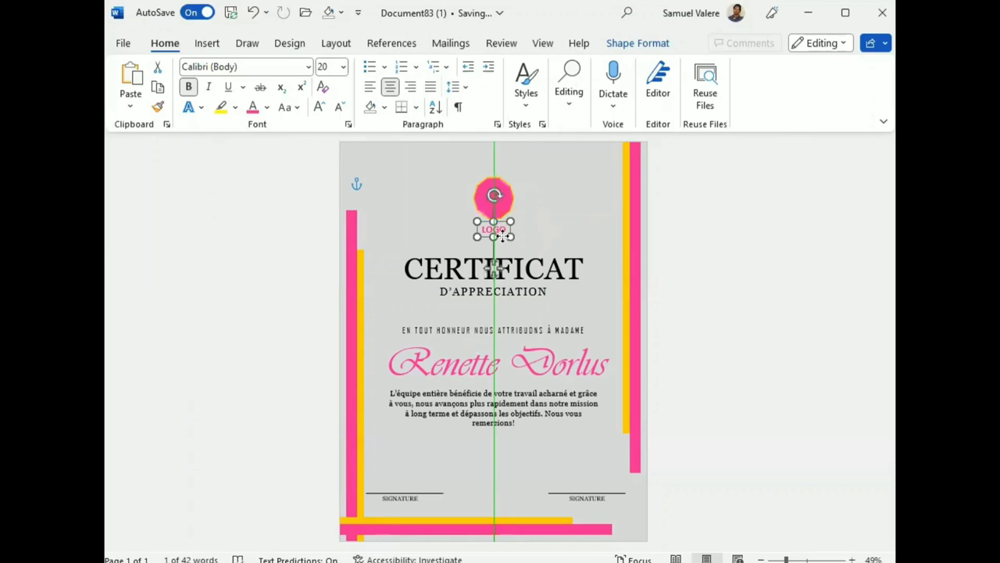